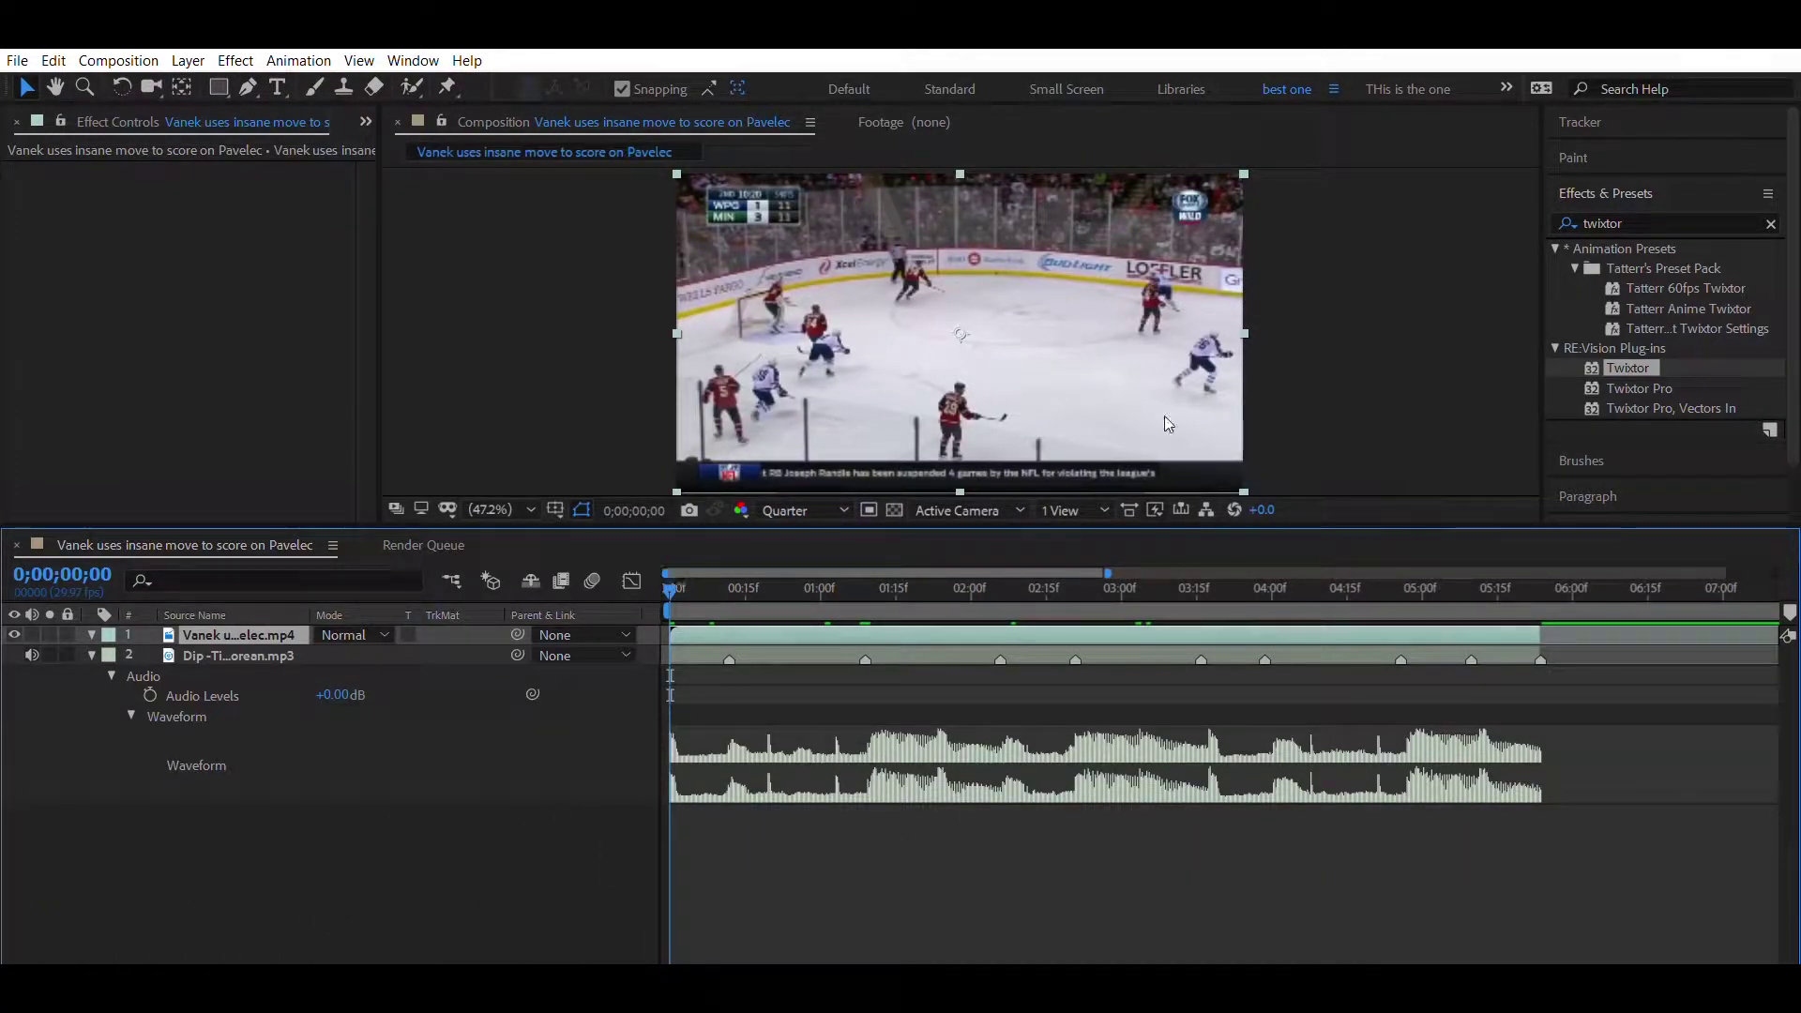
Search Effects & Presets for 'twixtor' and drag Twixtor onto the hockey clip
{"action": "left_click", "coordinate": [1631, 216]}
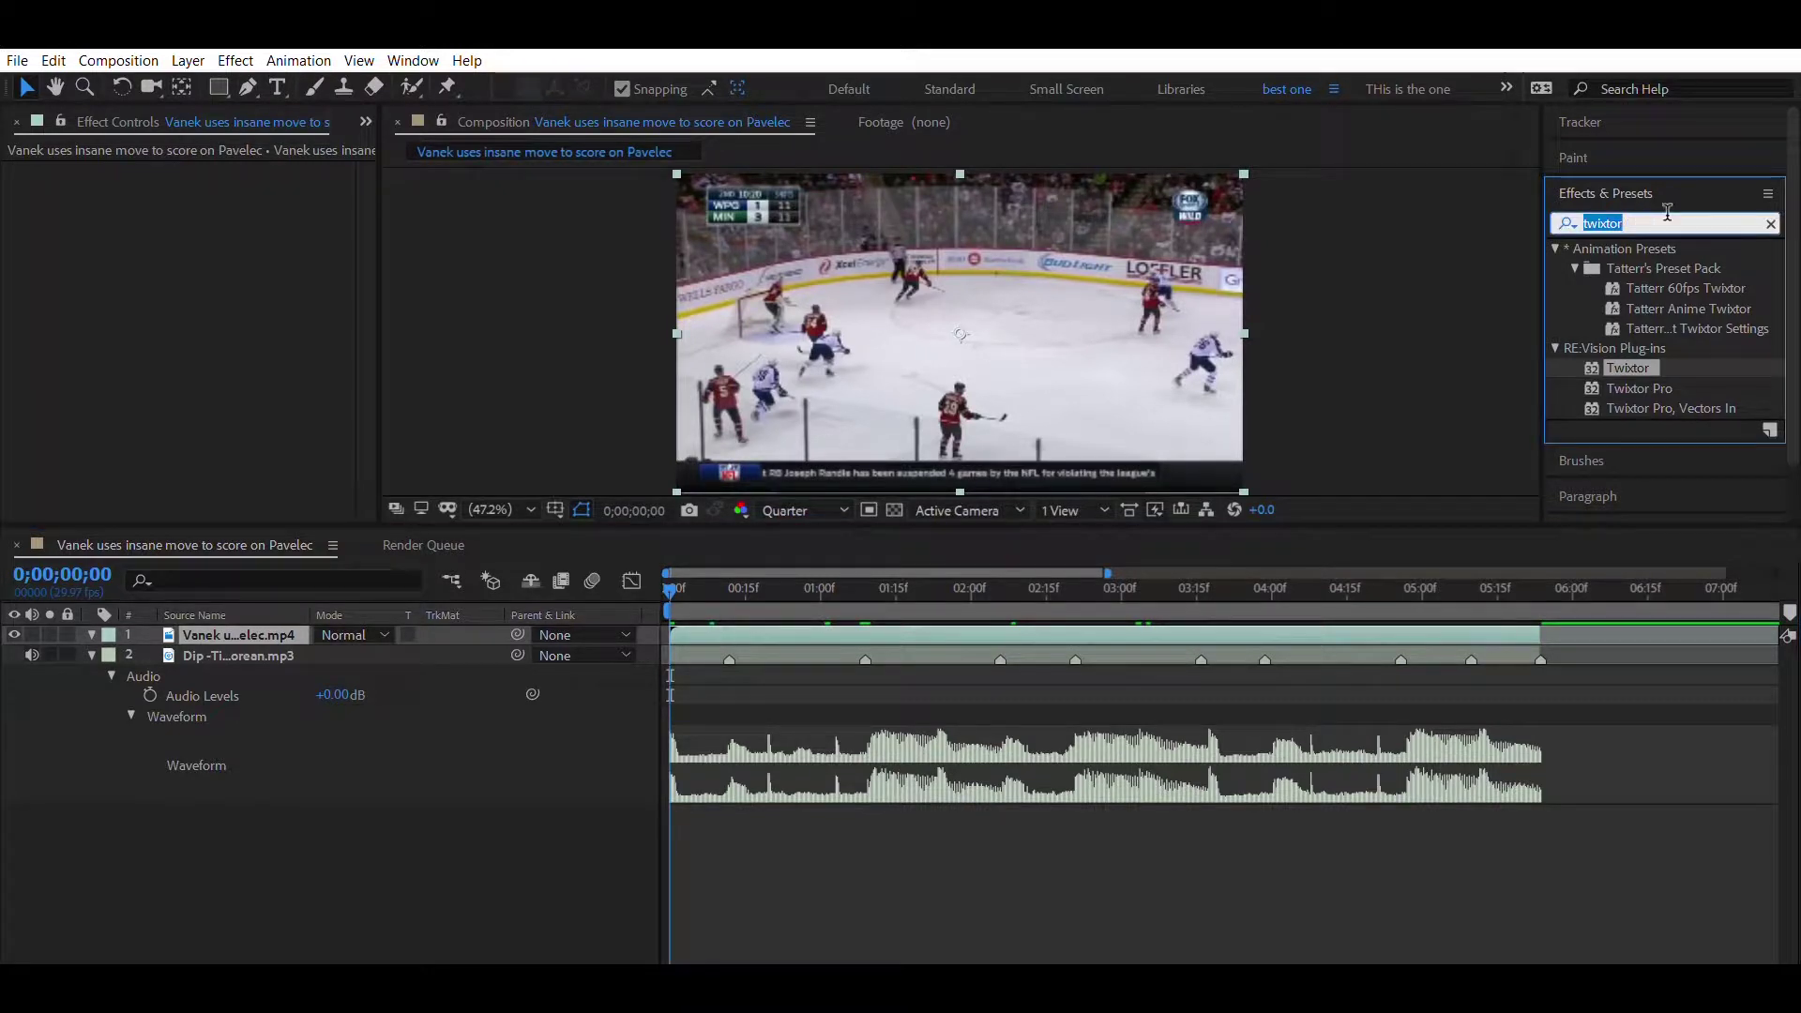
{"action": "key", "text": "BackSpace"}
{"action": "type", "text": "twixtor"}
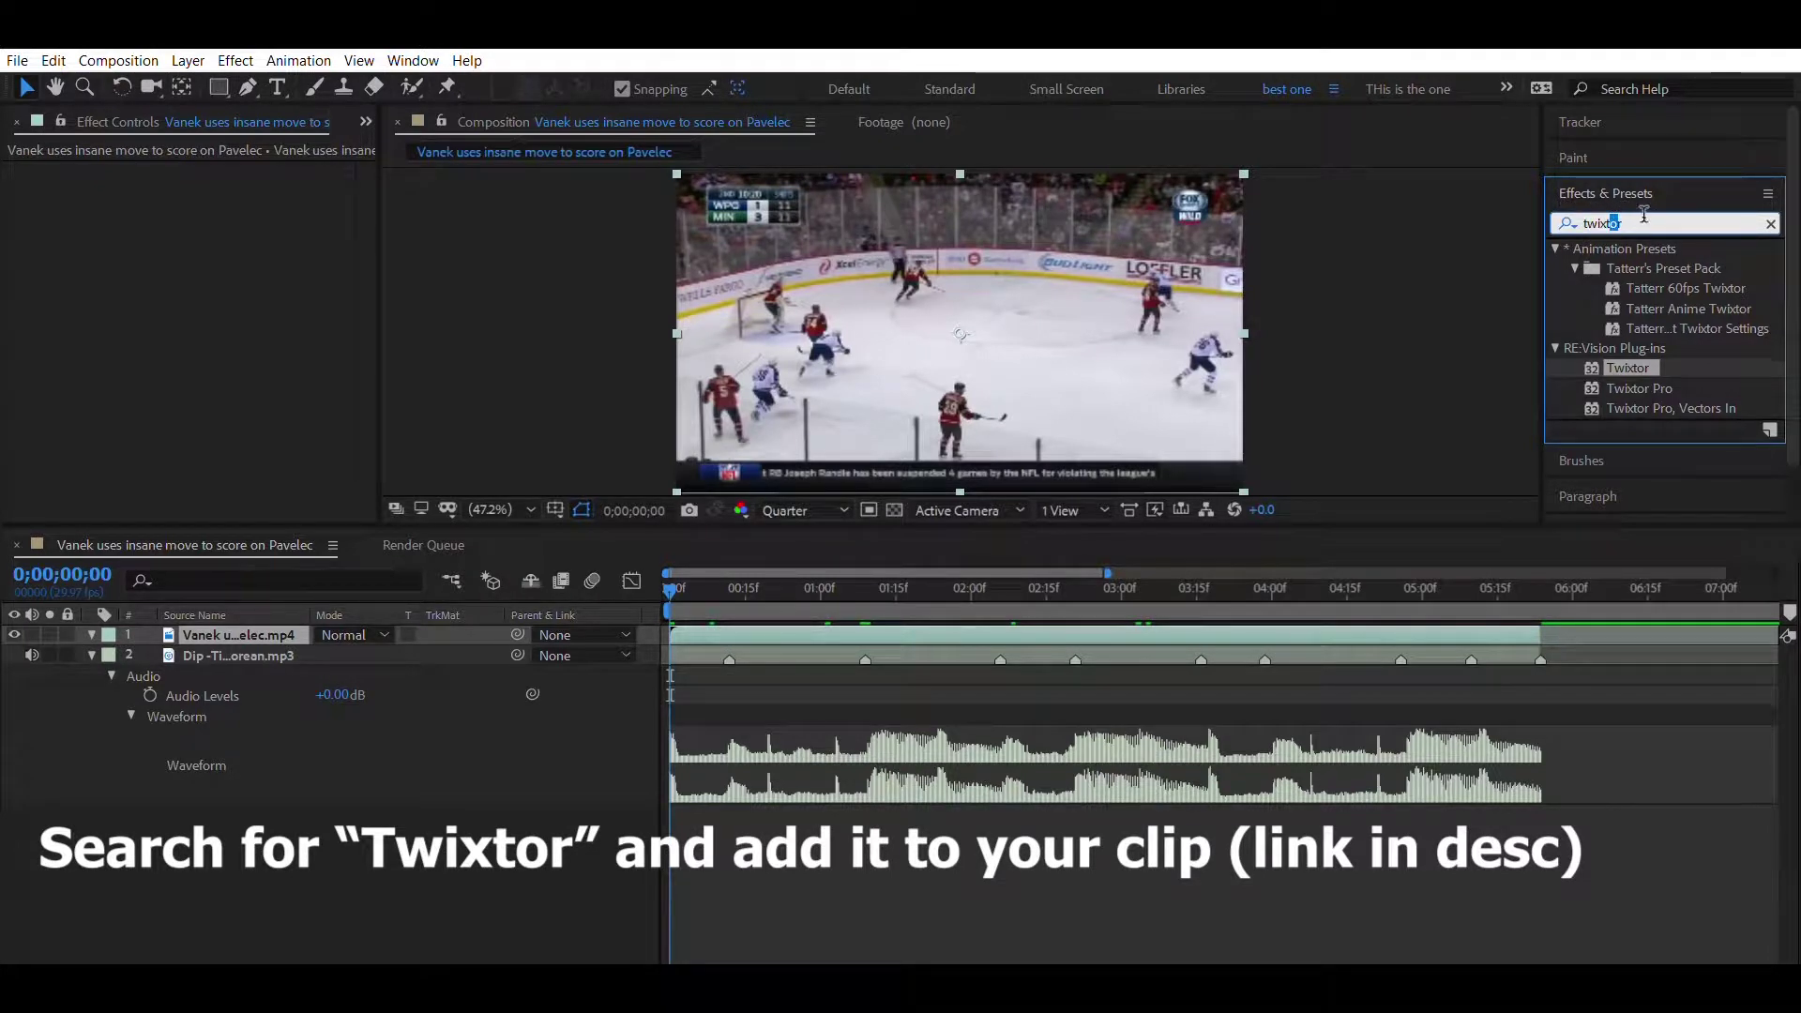
{"action": "mouse_move", "coordinate": [1632, 366]}
{"action": "left_mouse_down"}
{"action": "mouse_move", "coordinate": [1650, 342]}
{"action": "mouse_move", "coordinate": [195, 610]}
{"action": "left_mouse_up"}
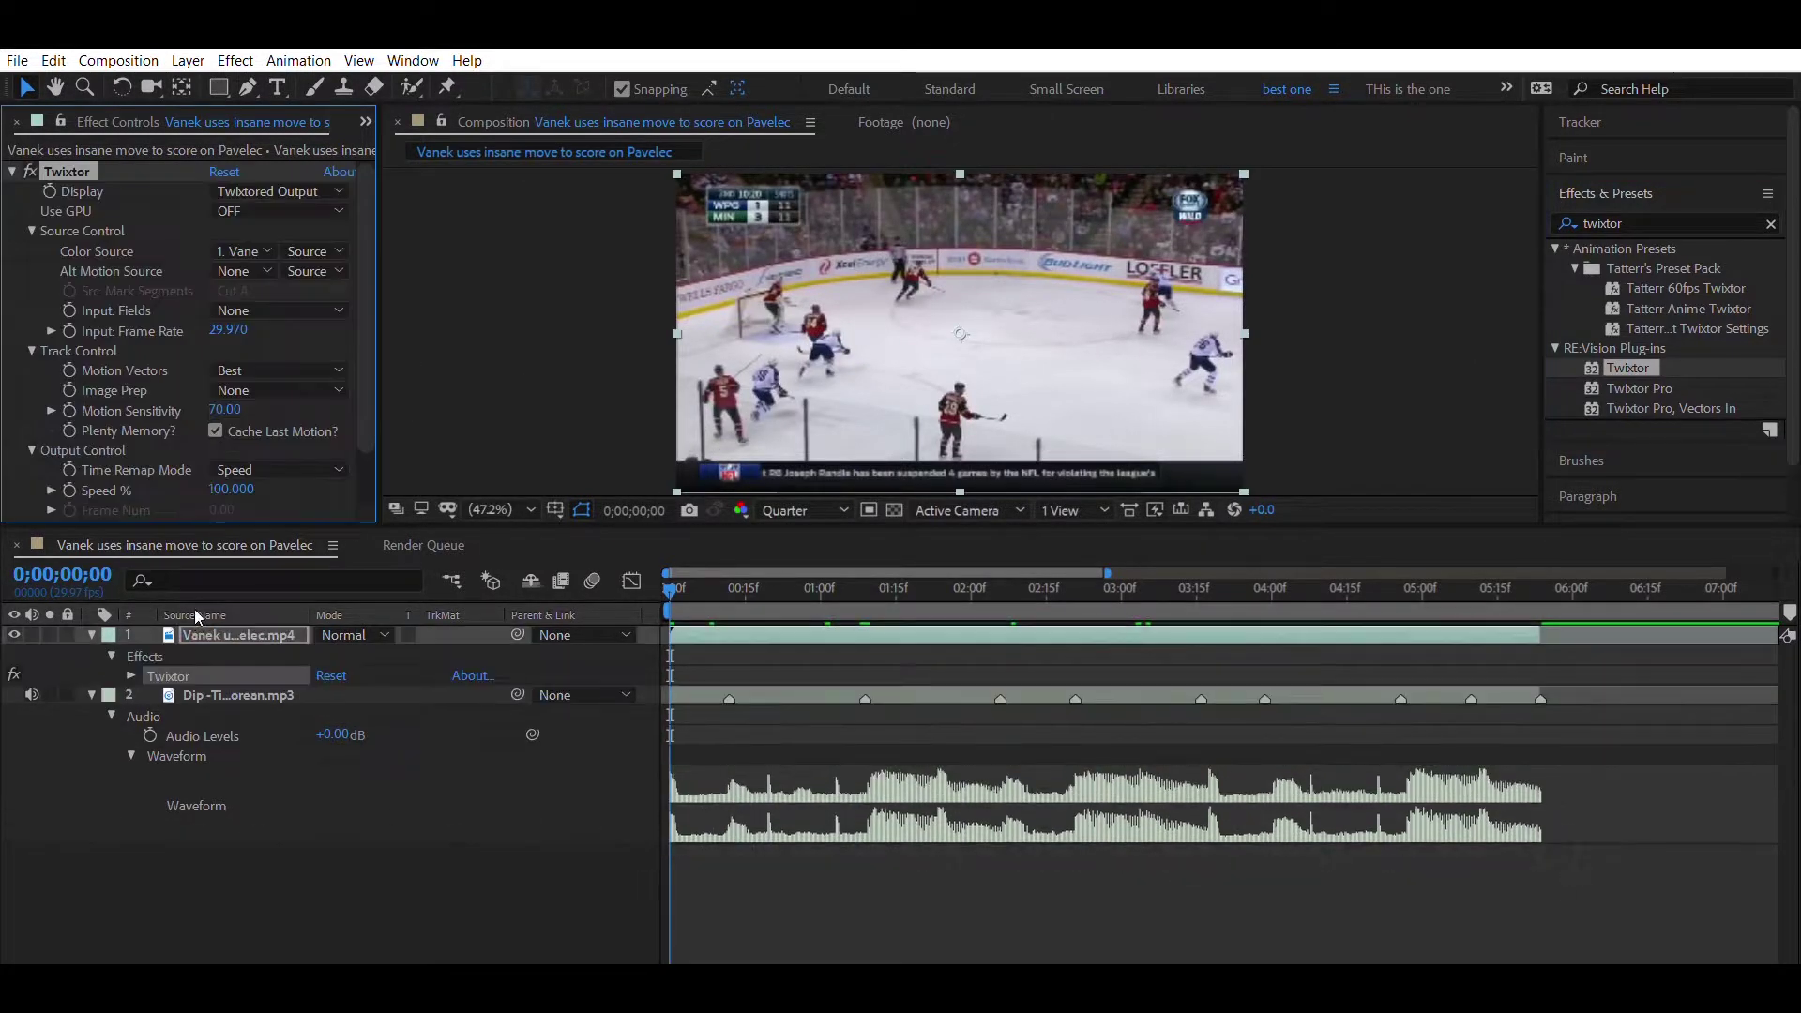
Set Twixtor's input frame rate to 23.976, motion sensitivity 100, and turn on Smart Blend
{"action": "left_click", "coordinate": [228, 330]}
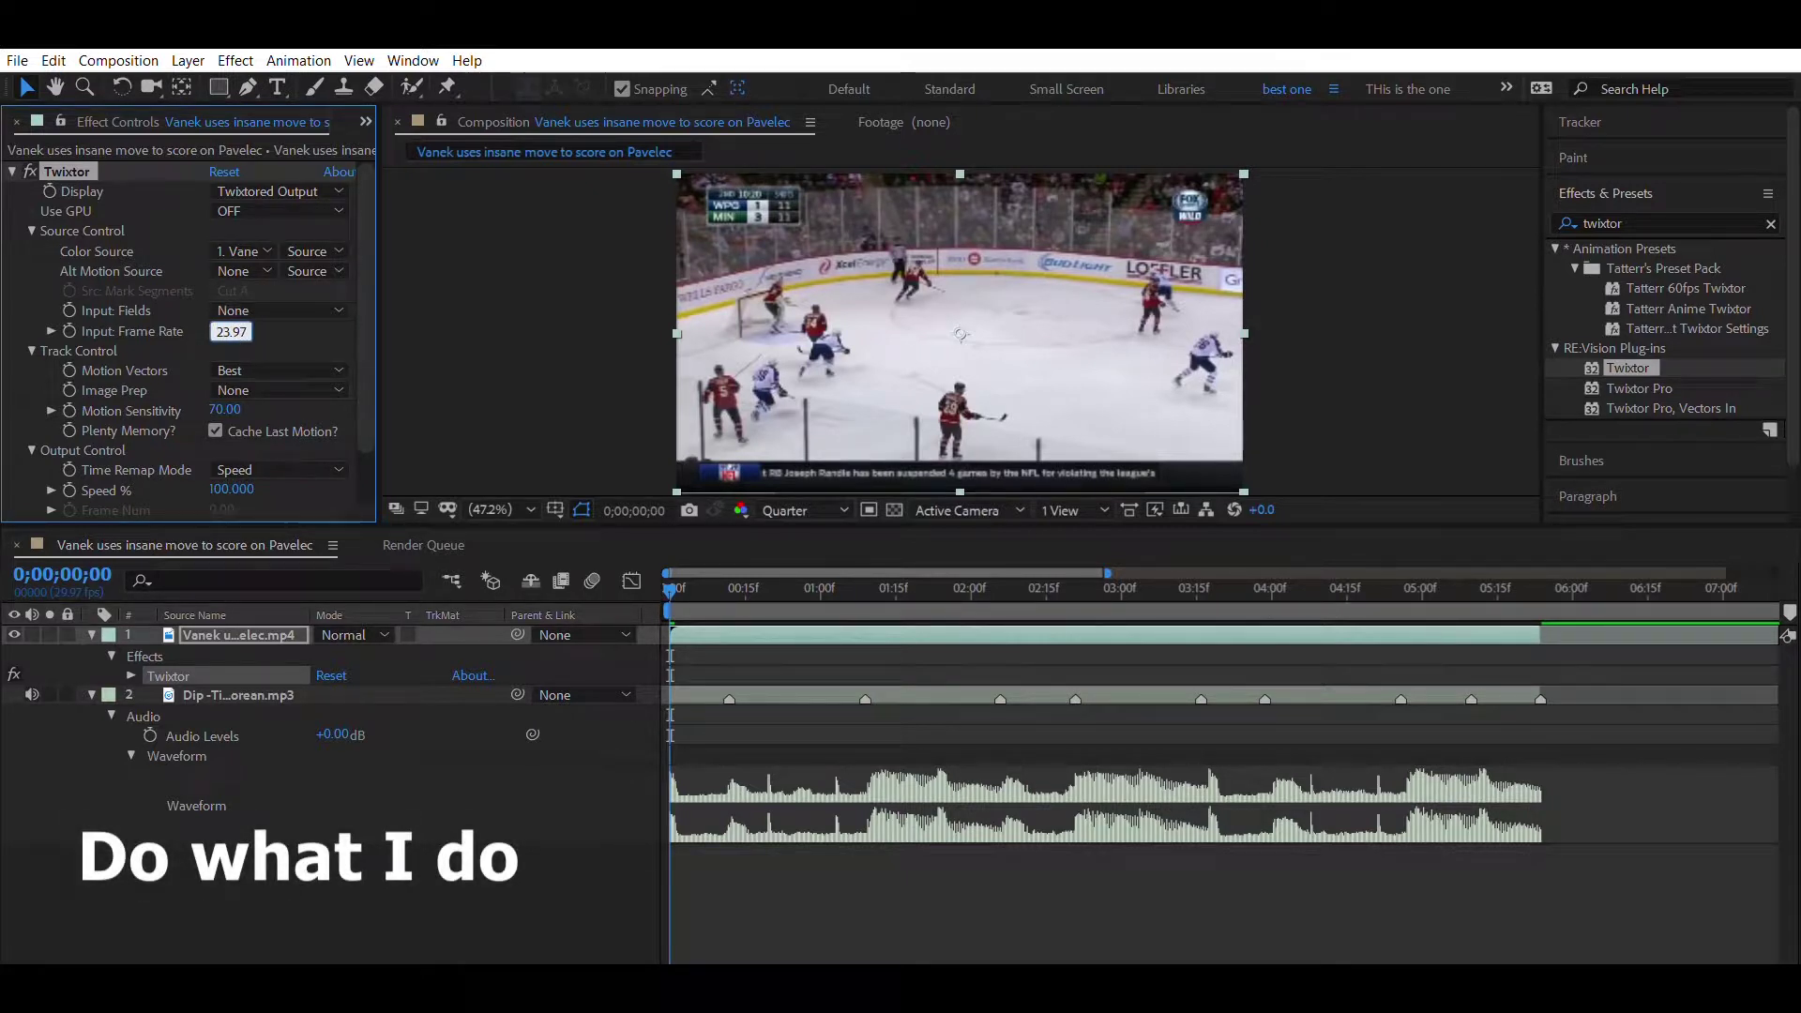
{"action": "type", "text": "23.976"}
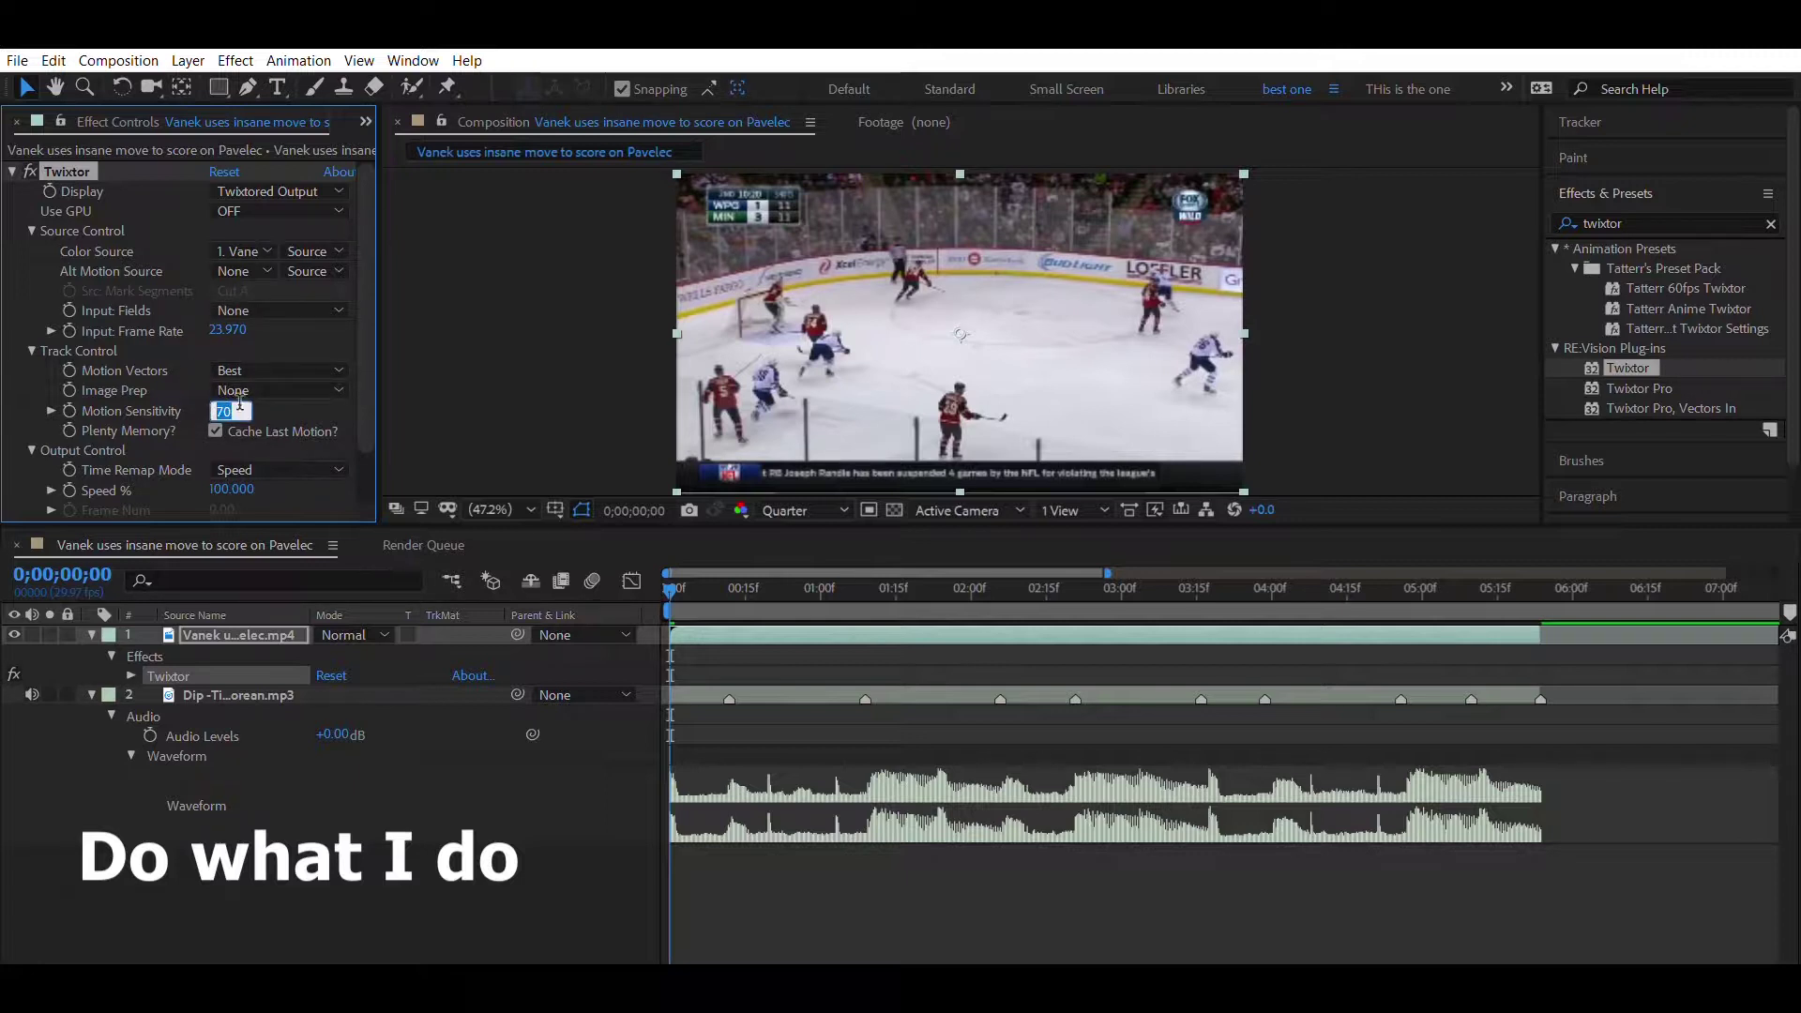
{"action": "key", "text": "Return"}
{"action": "scroll", "coordinate": [204, 448], "scroll_direction": "down", "scroll_amount": 1}
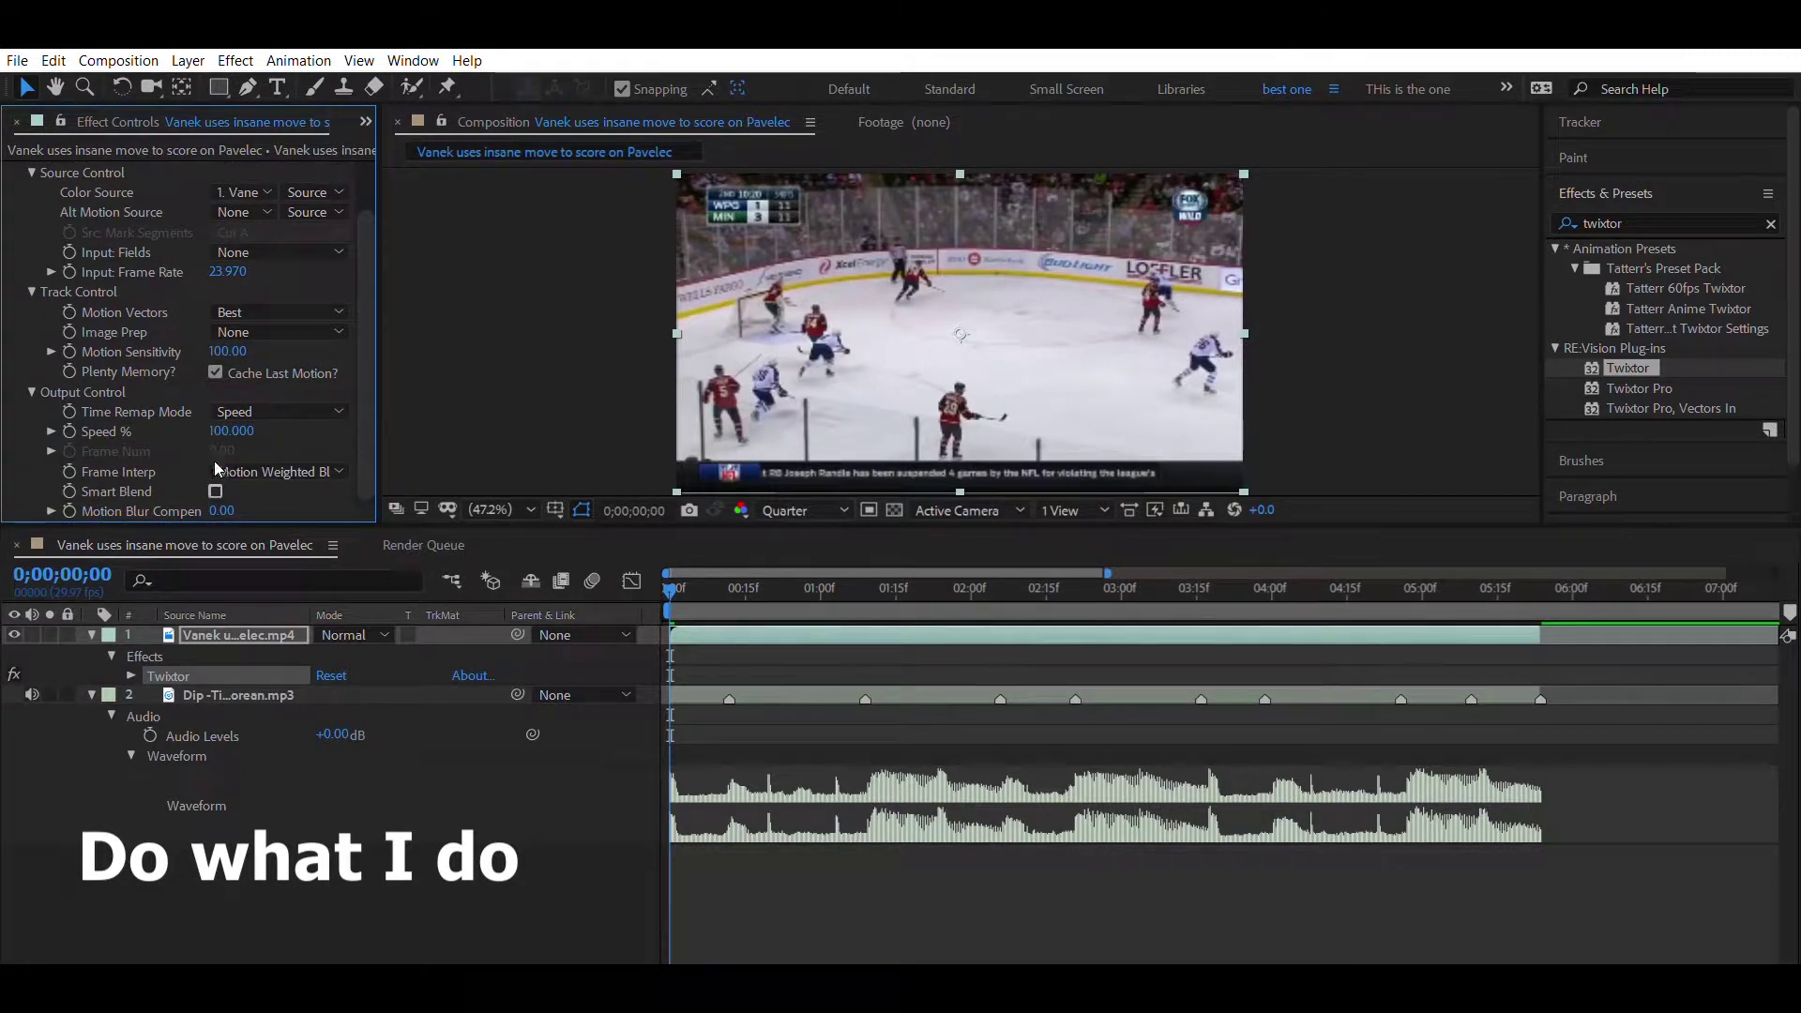
{"action": "left_click", "coordinate": [214, 491]}
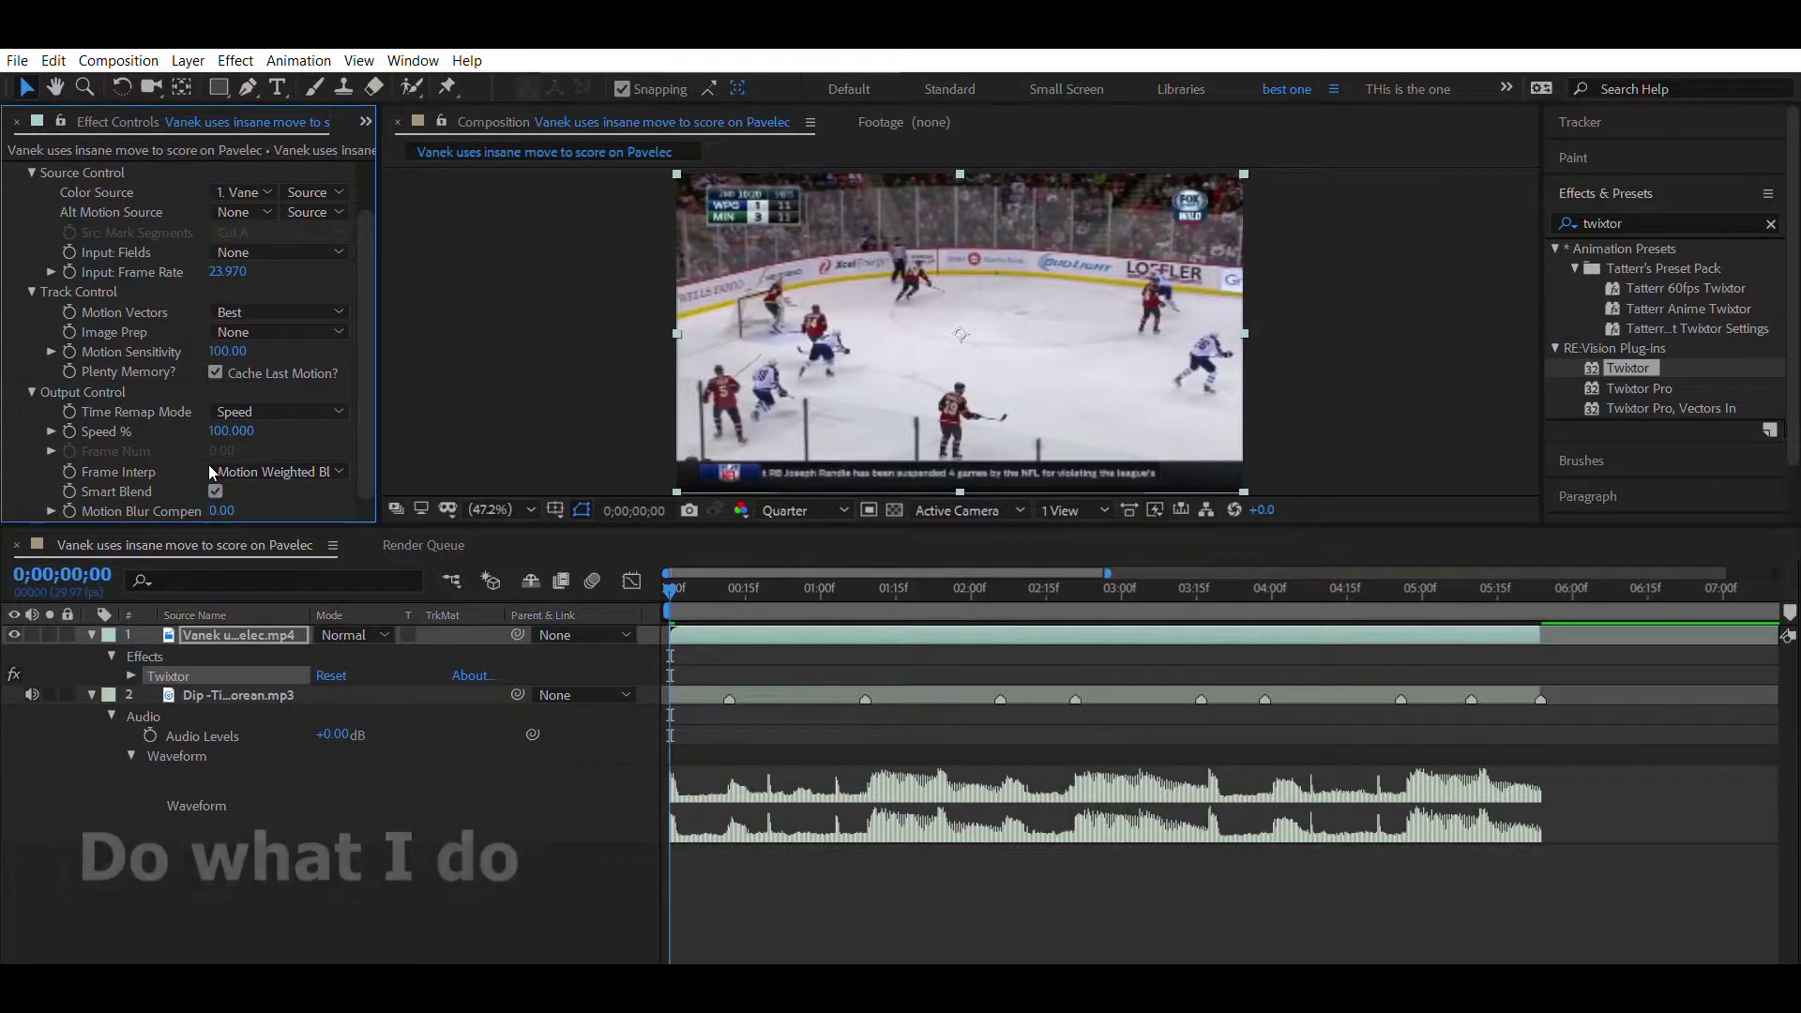
Keyframe Twixtor Speed % at 300 at the clip's start
{"action": "left_click", "coordinate": [69, 431]}
{"action": "key", "text": "u"}
{"action": "left_click", "coordinate": [337, 672]}
{"action": "type", "text": "00"}
{"action": "key", "text": "Return"}
Add Speed keyframes at the beats 0;00;01;09, 0;00;02;06 and 0;00;02;21
{"action": "left_click_drag", "start_coordinate": [672, 573], "coordinate": [725, 574]}
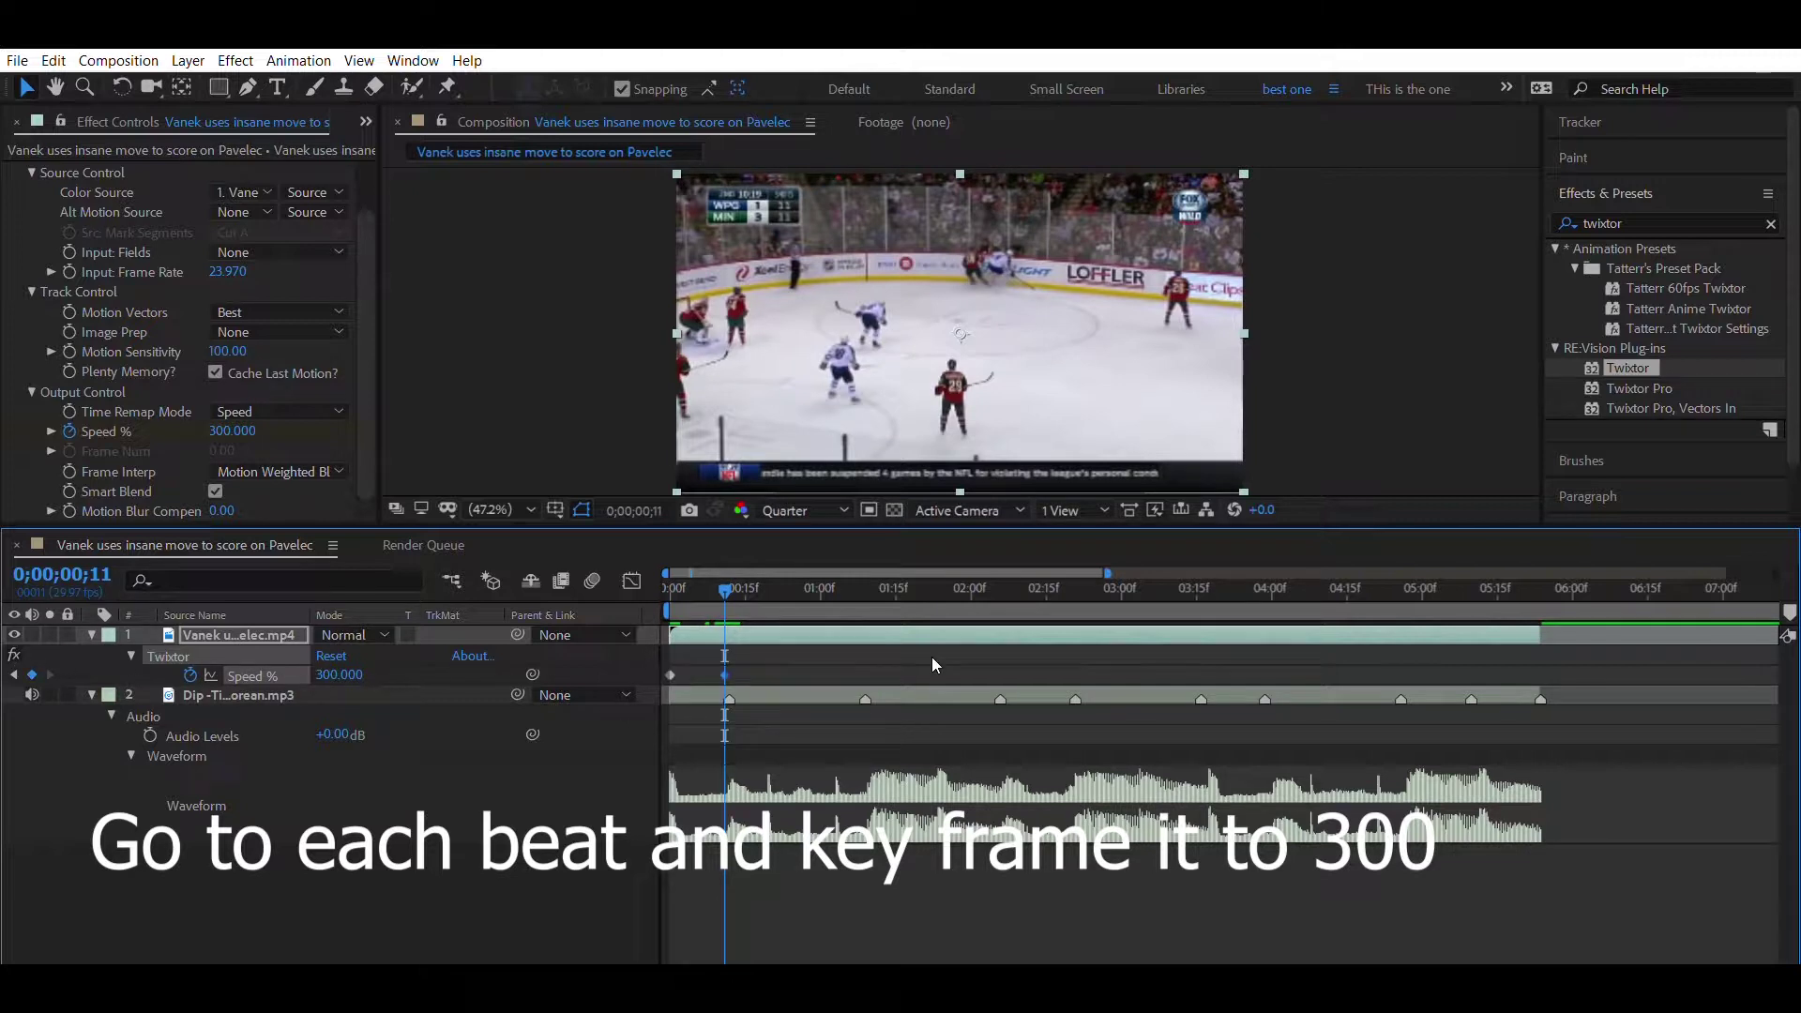
{"action": "left_click", "coordinate": [864, 582]}
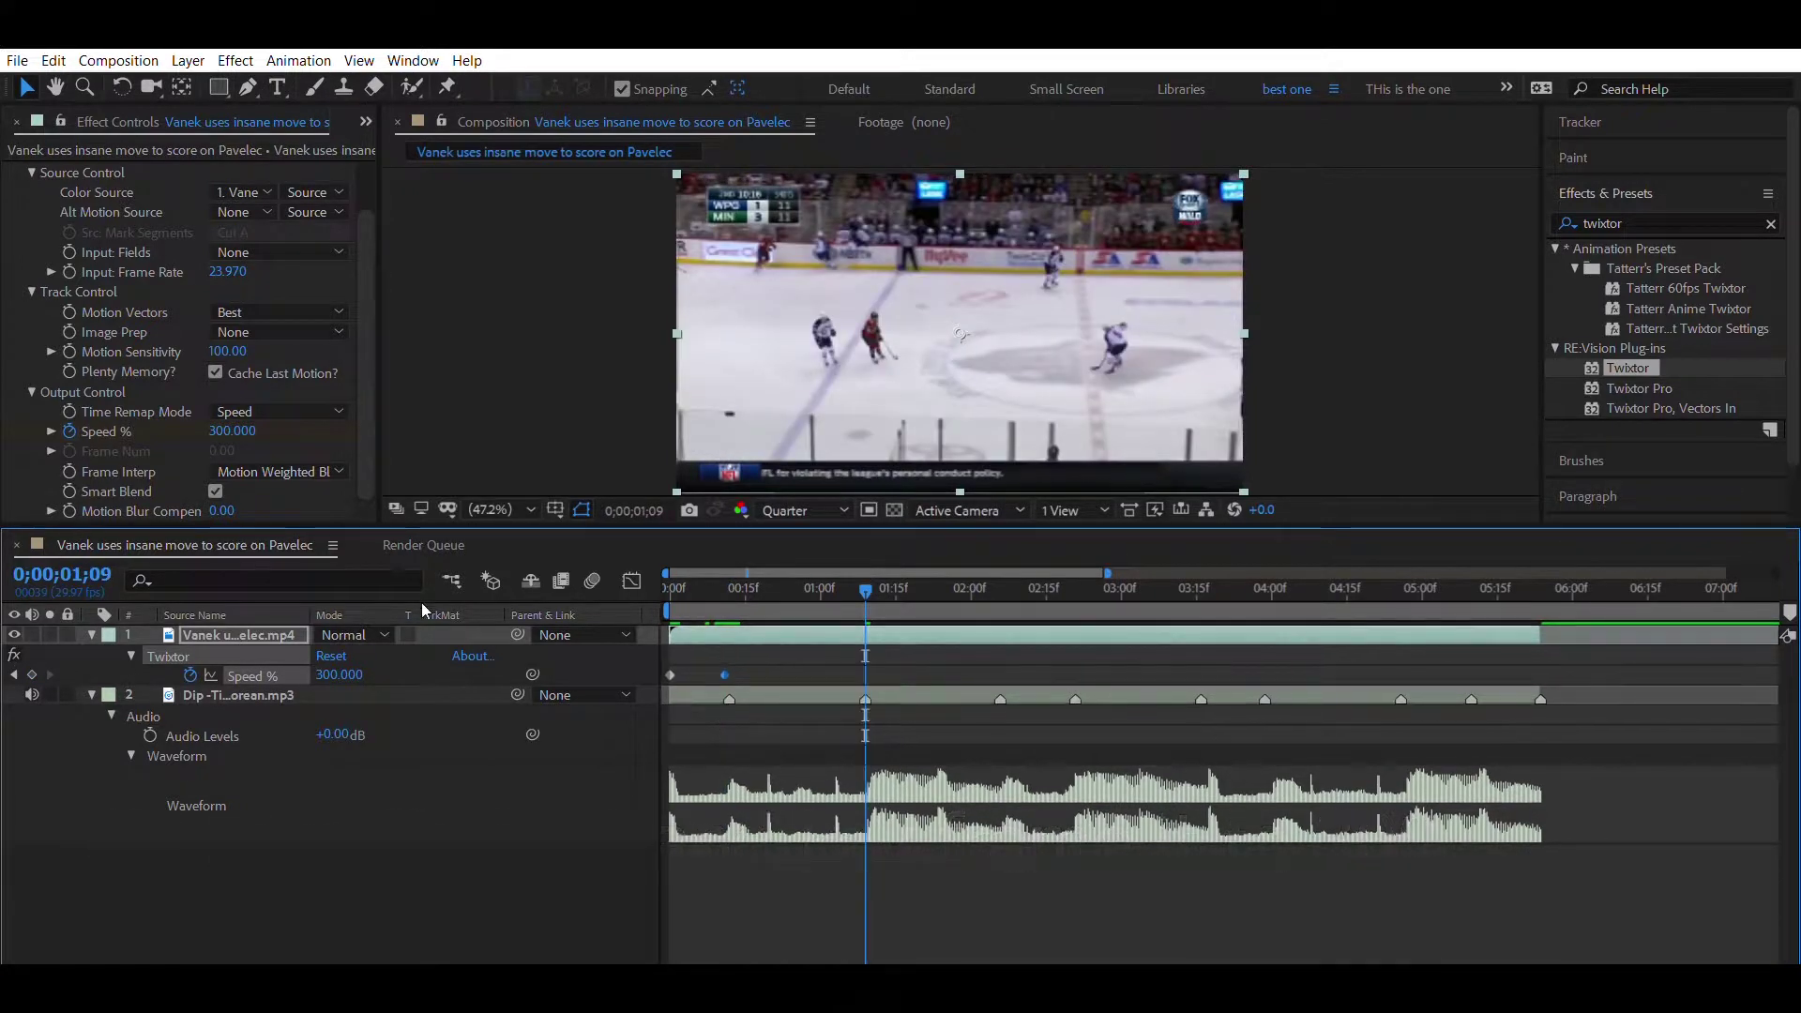
{"action": "left_click", "coordinate": [32, 675]}
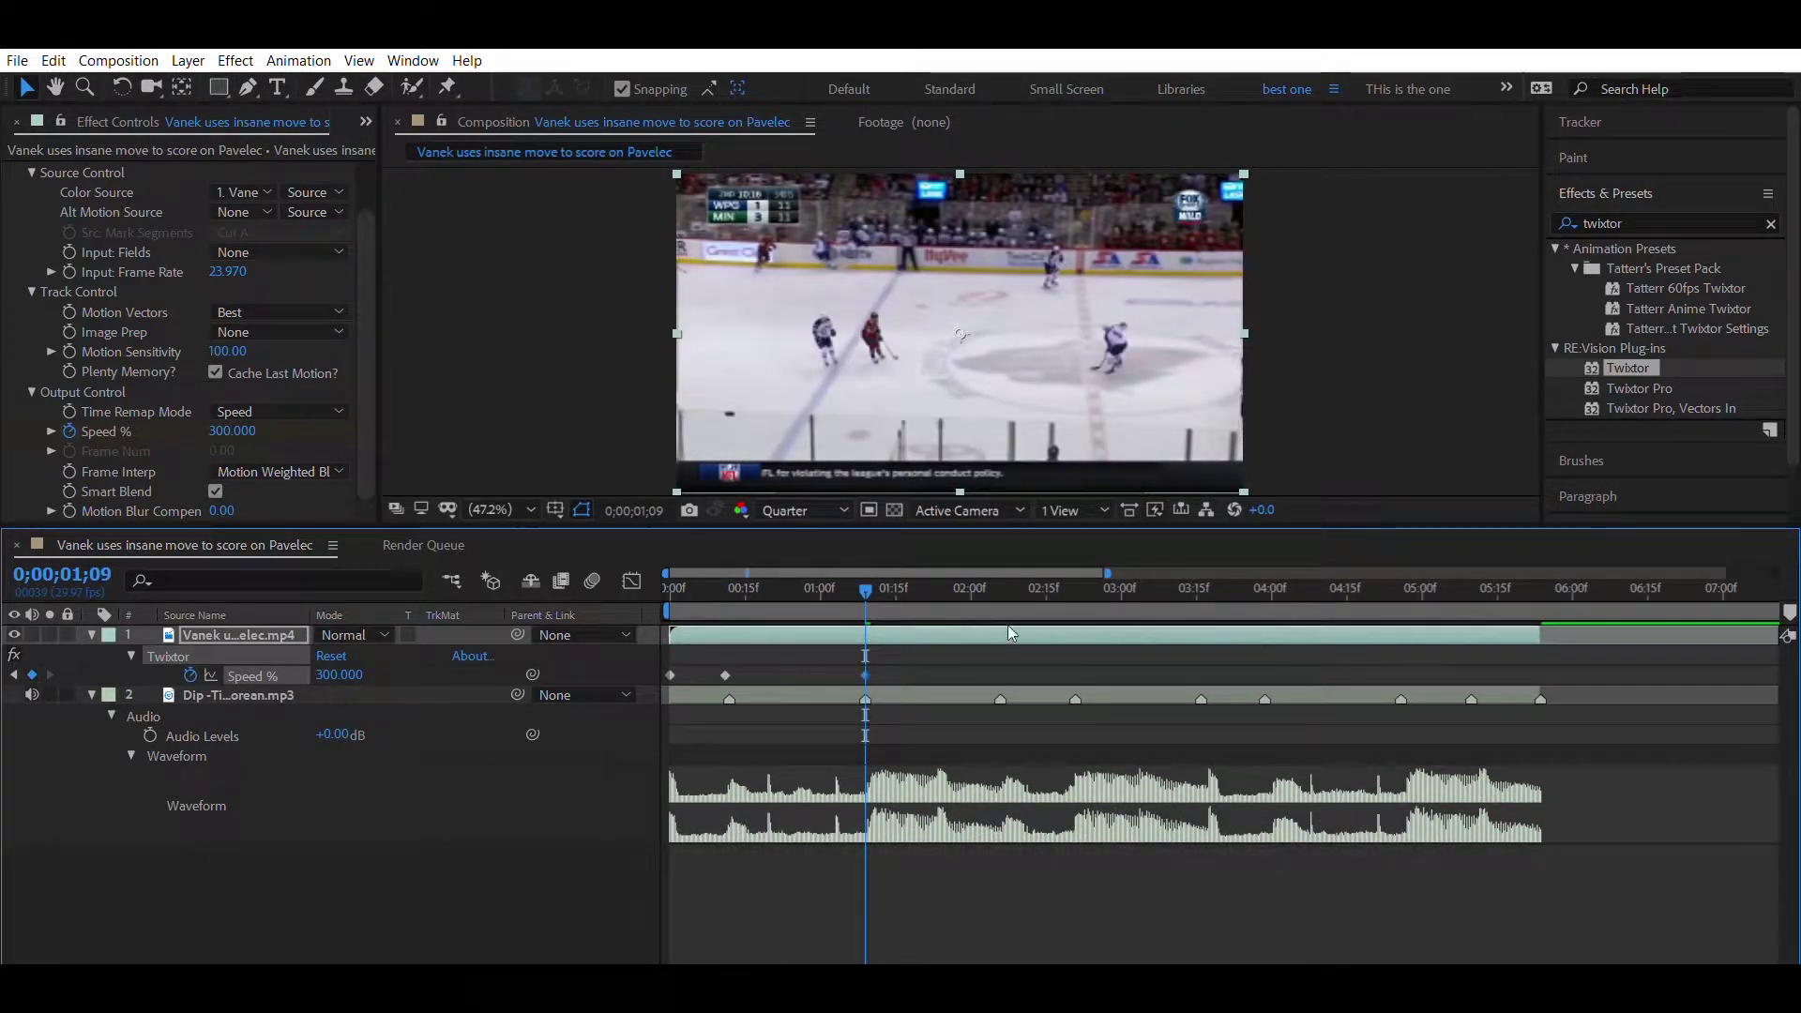
{"action": "left_click", "coordinate": [1001, 579]}
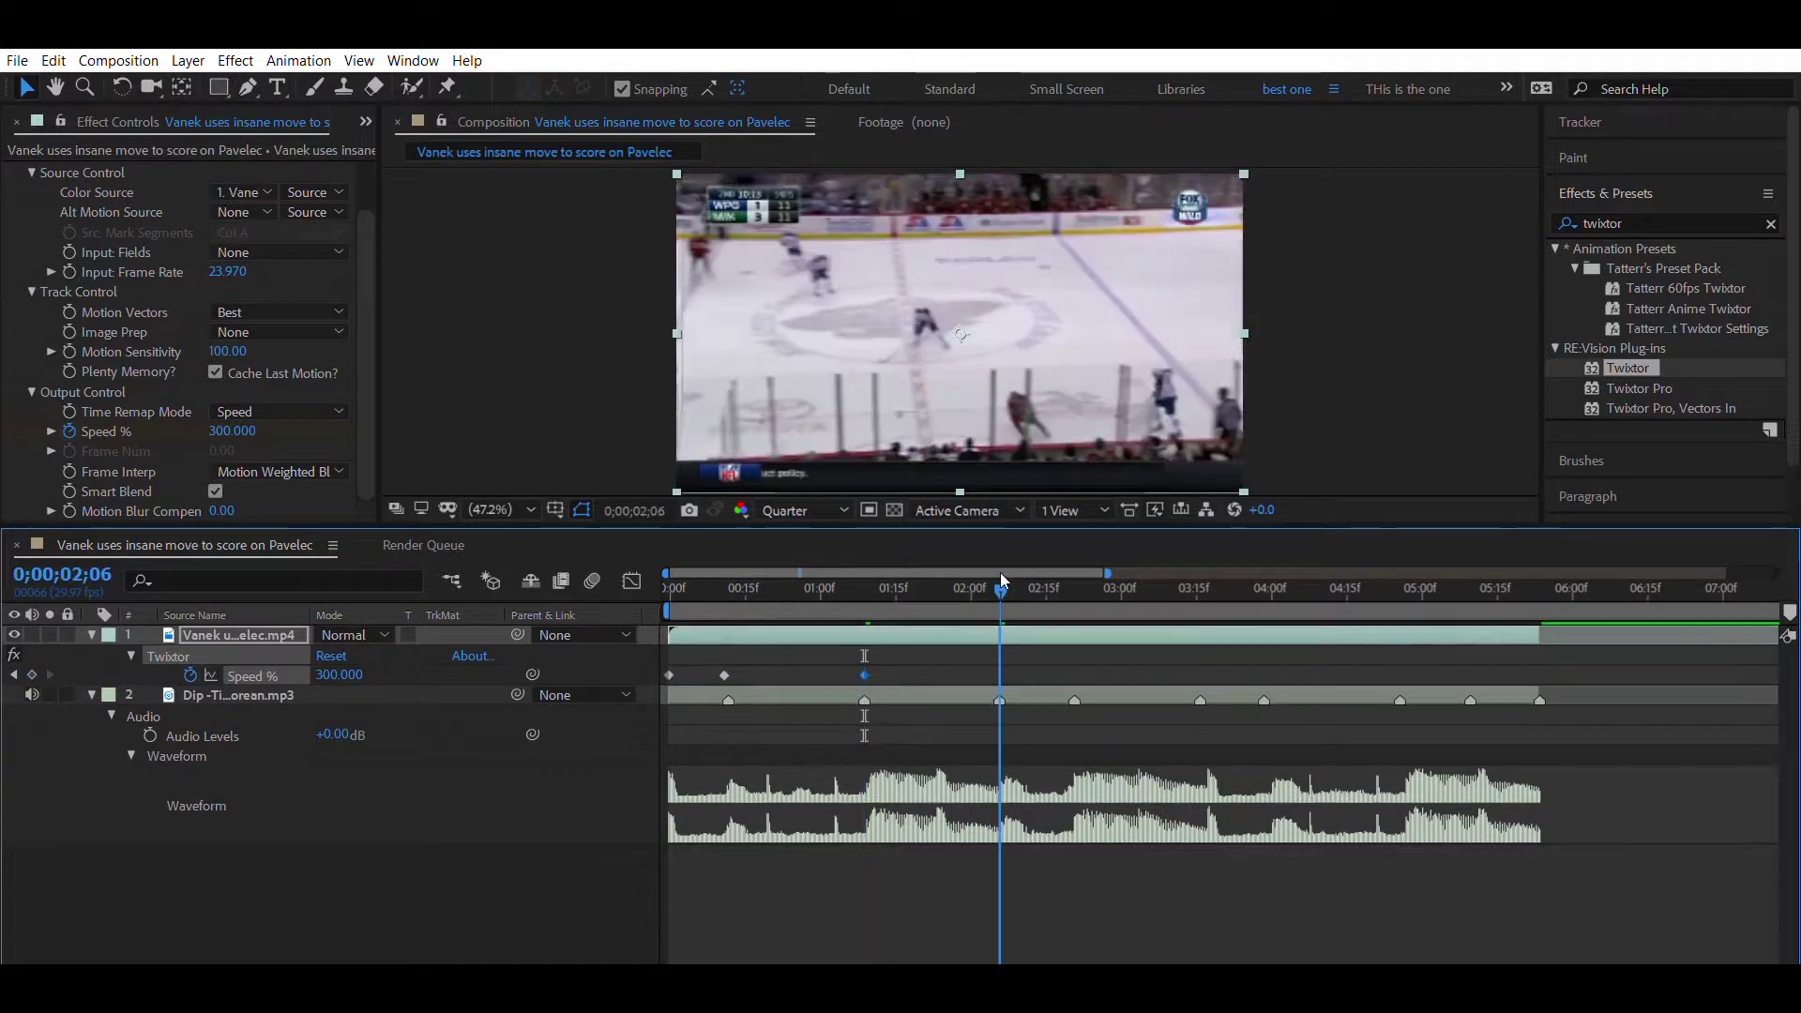
{"action": "left_click", "coordinate": [32, 675]}
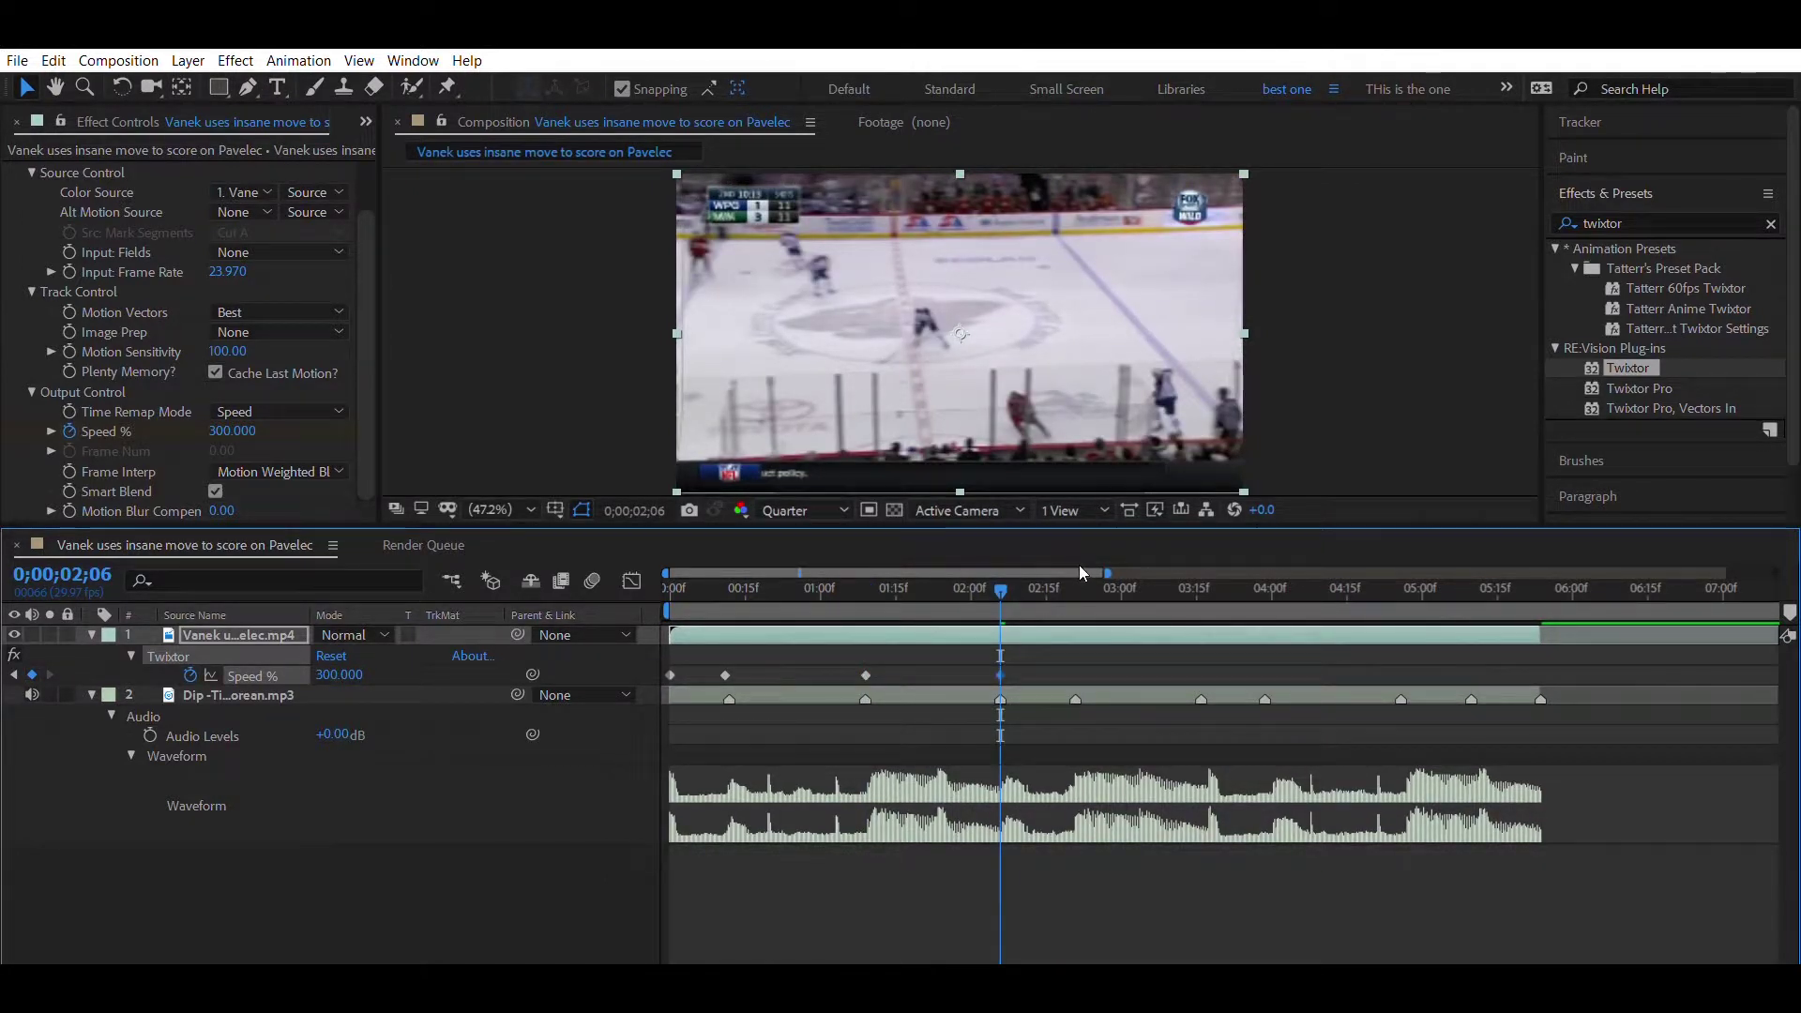
{"action": "left_click", "coordinate": [1079, 575]}
{"action": "left_click_drag", "start_coordinate": [1079, 569], "coordinate": [1074, 567]}
{"action": "left_click", "coordinate": [32, 675]}
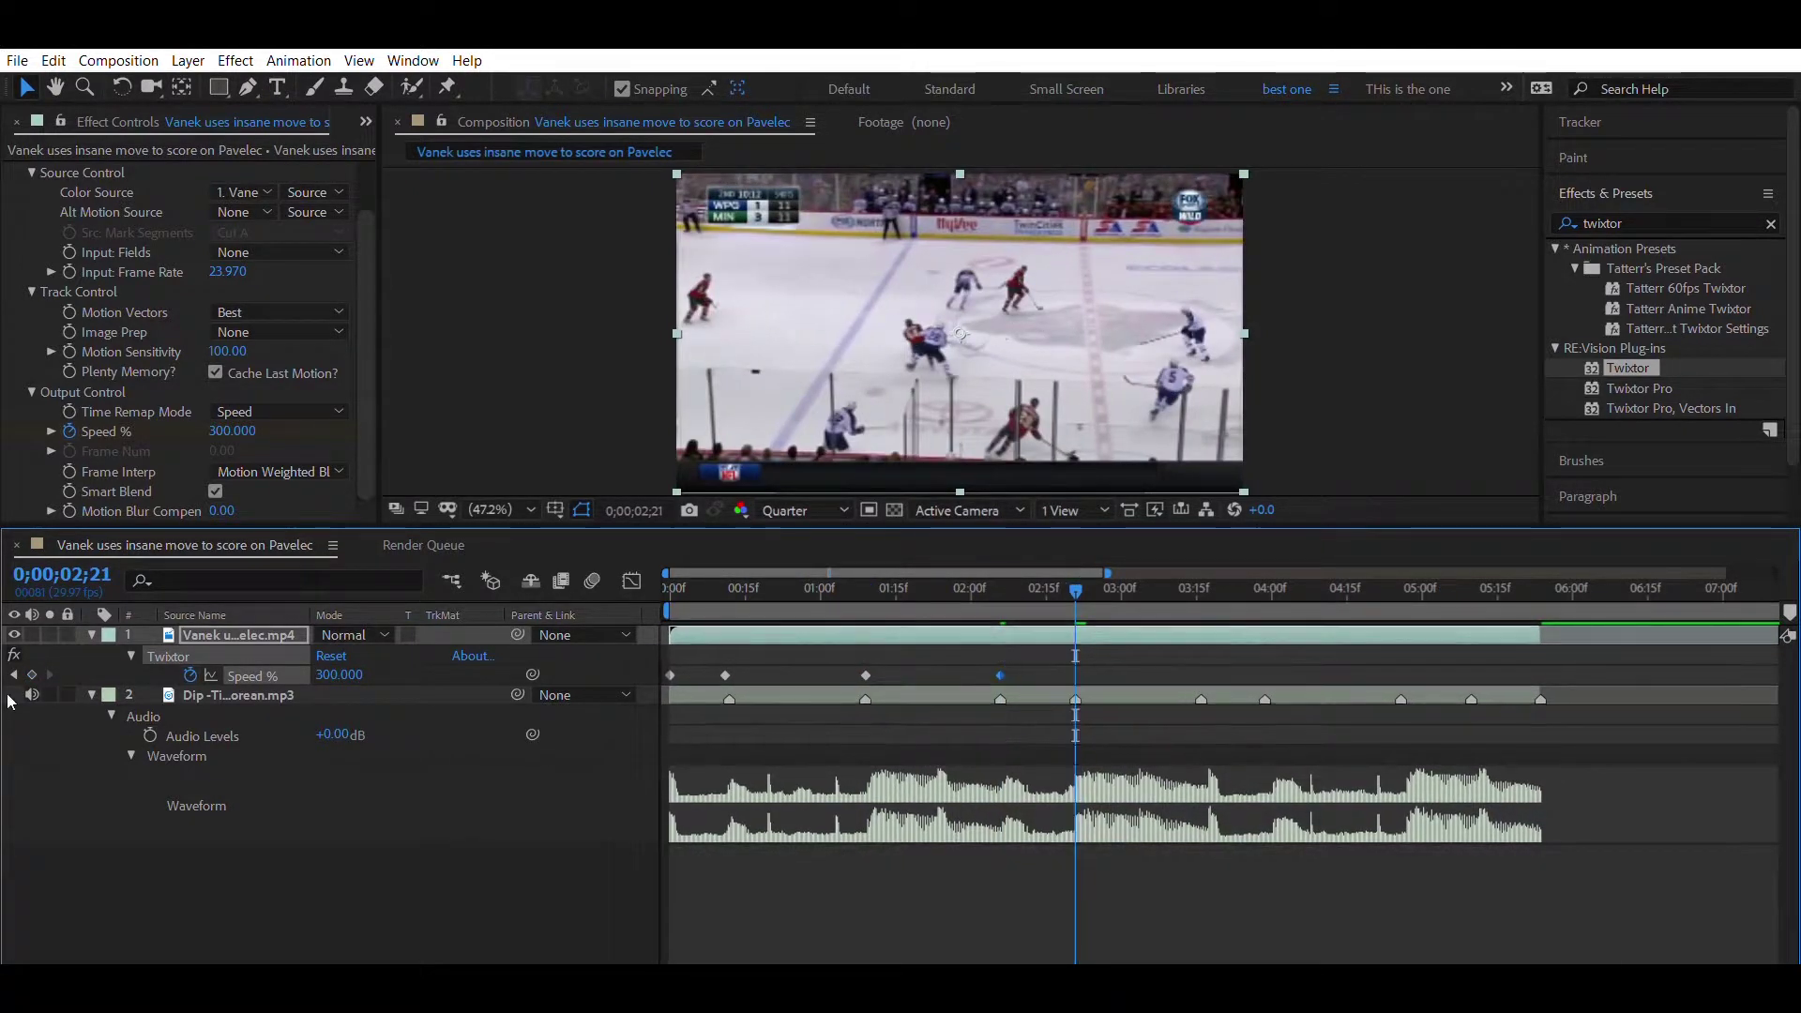
{"action": "left_click", "coordinate": [1076, 675]}
Add Speed keyframes at beats 0;00;03;16 and 0;00;04;26, check the later beats, then return to start
{"action": "left_click", "coordinate": [1203, 570]}
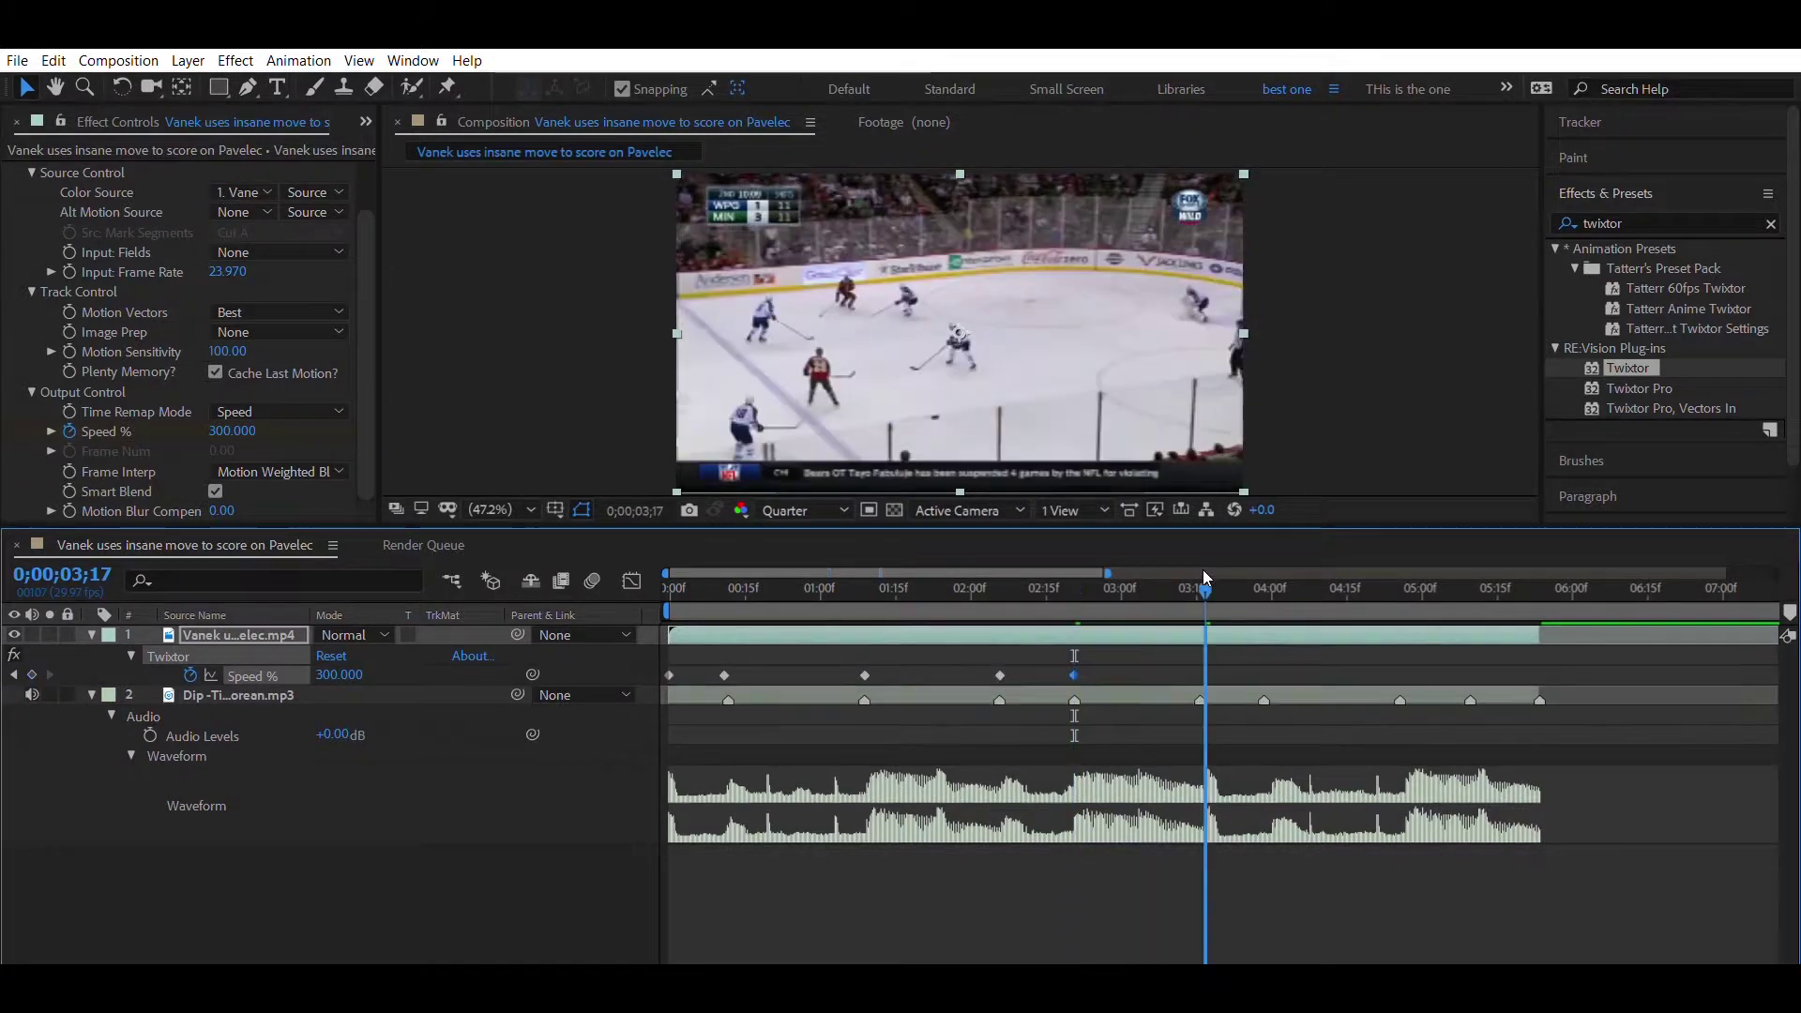
{"action": "left_click", "coordinate": [32, 675]}
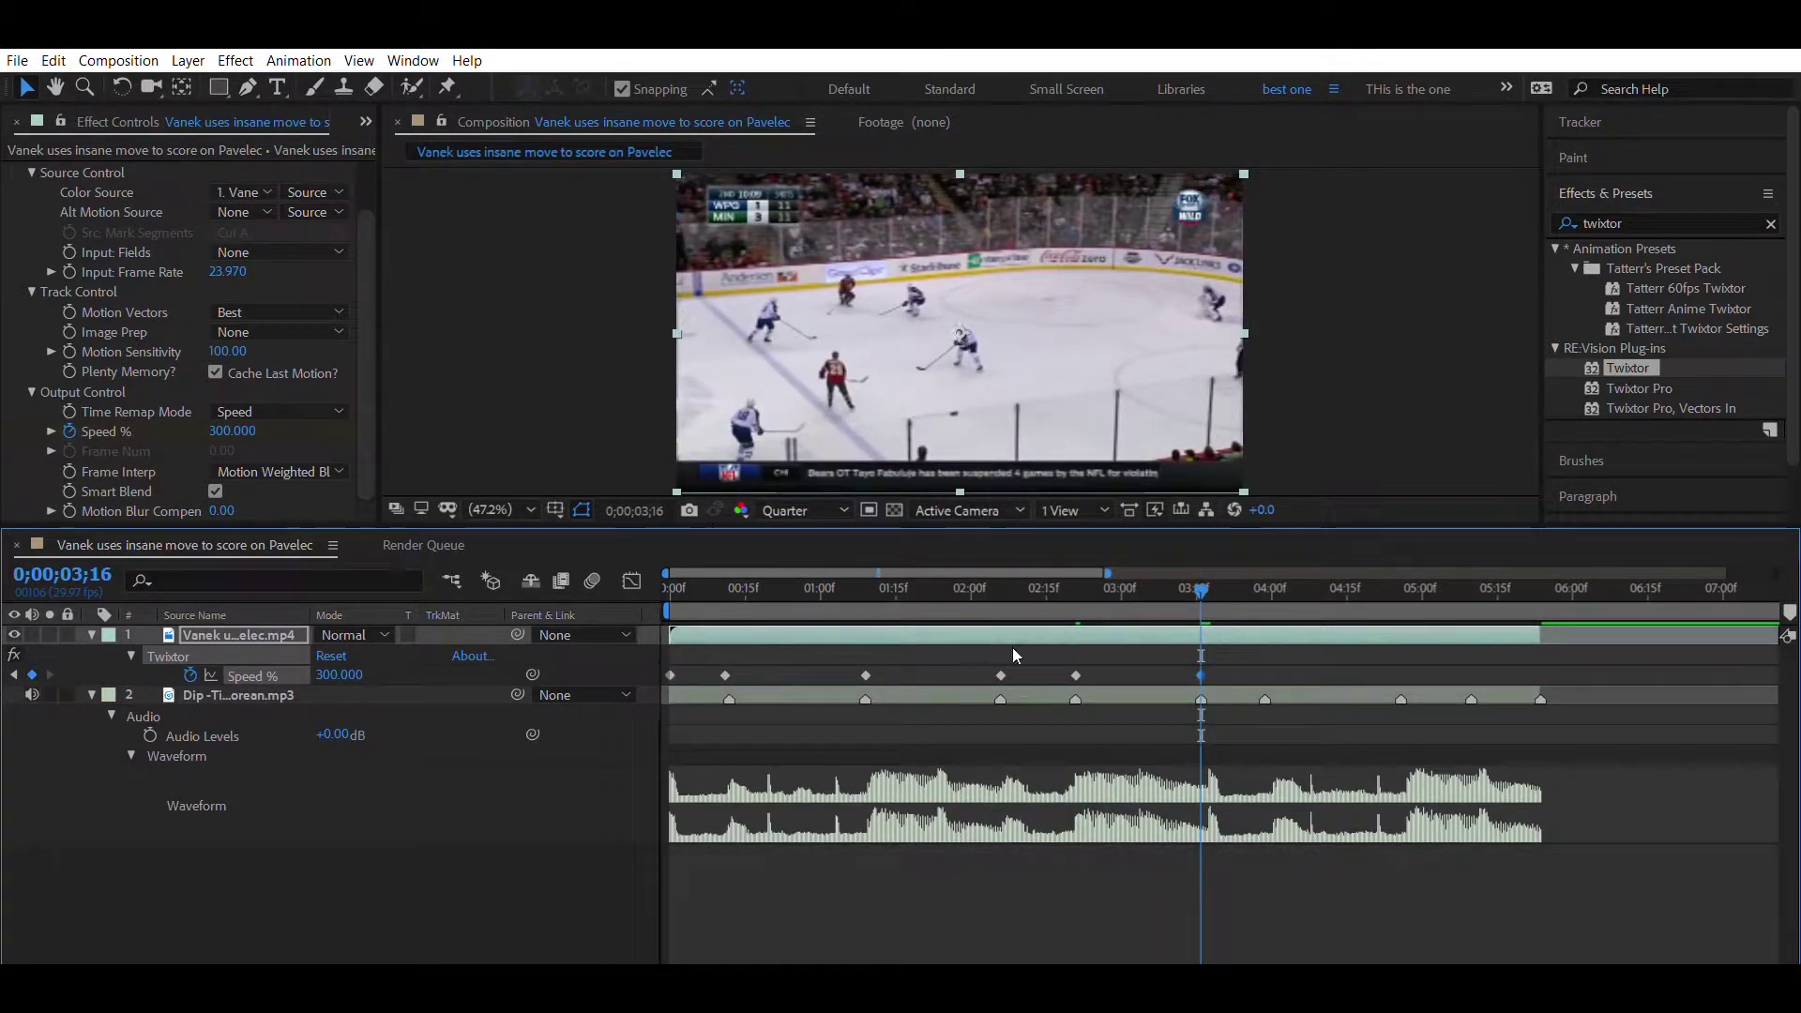
{"action": "left_click", "coordinate": [1265, 570]}
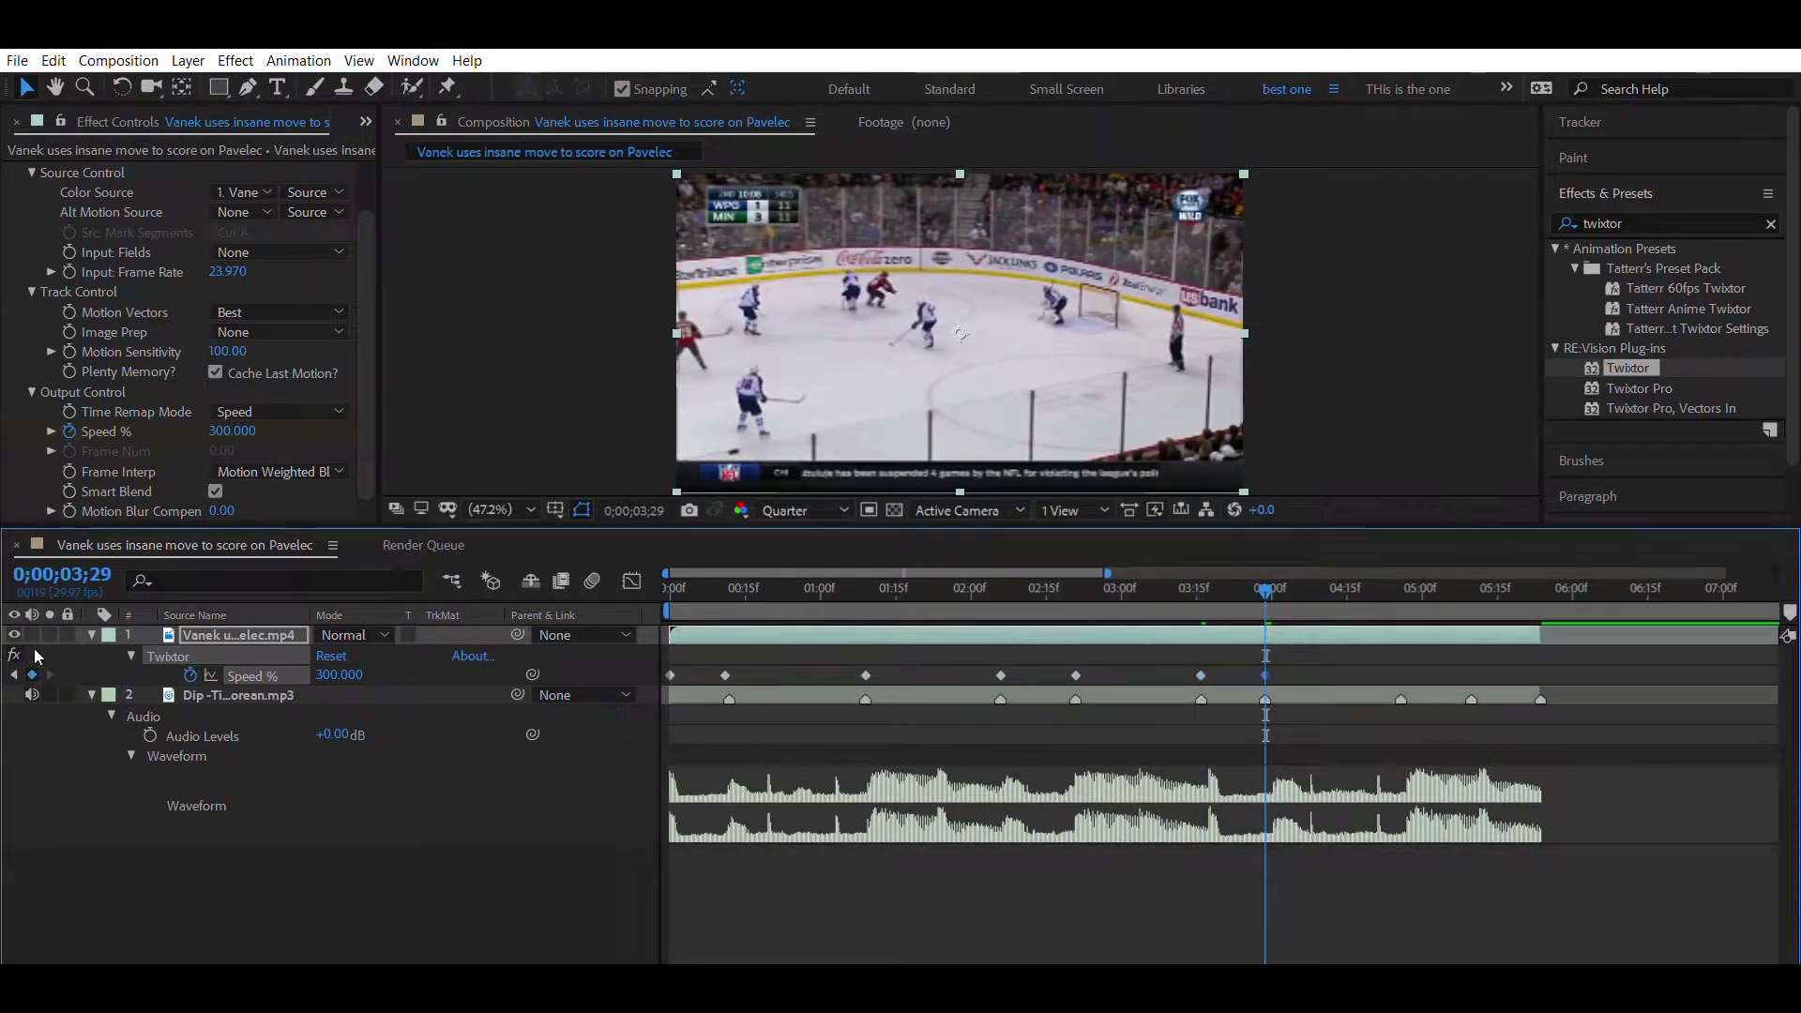
{"action": "left_click", "coordinate": [1402, 576]}
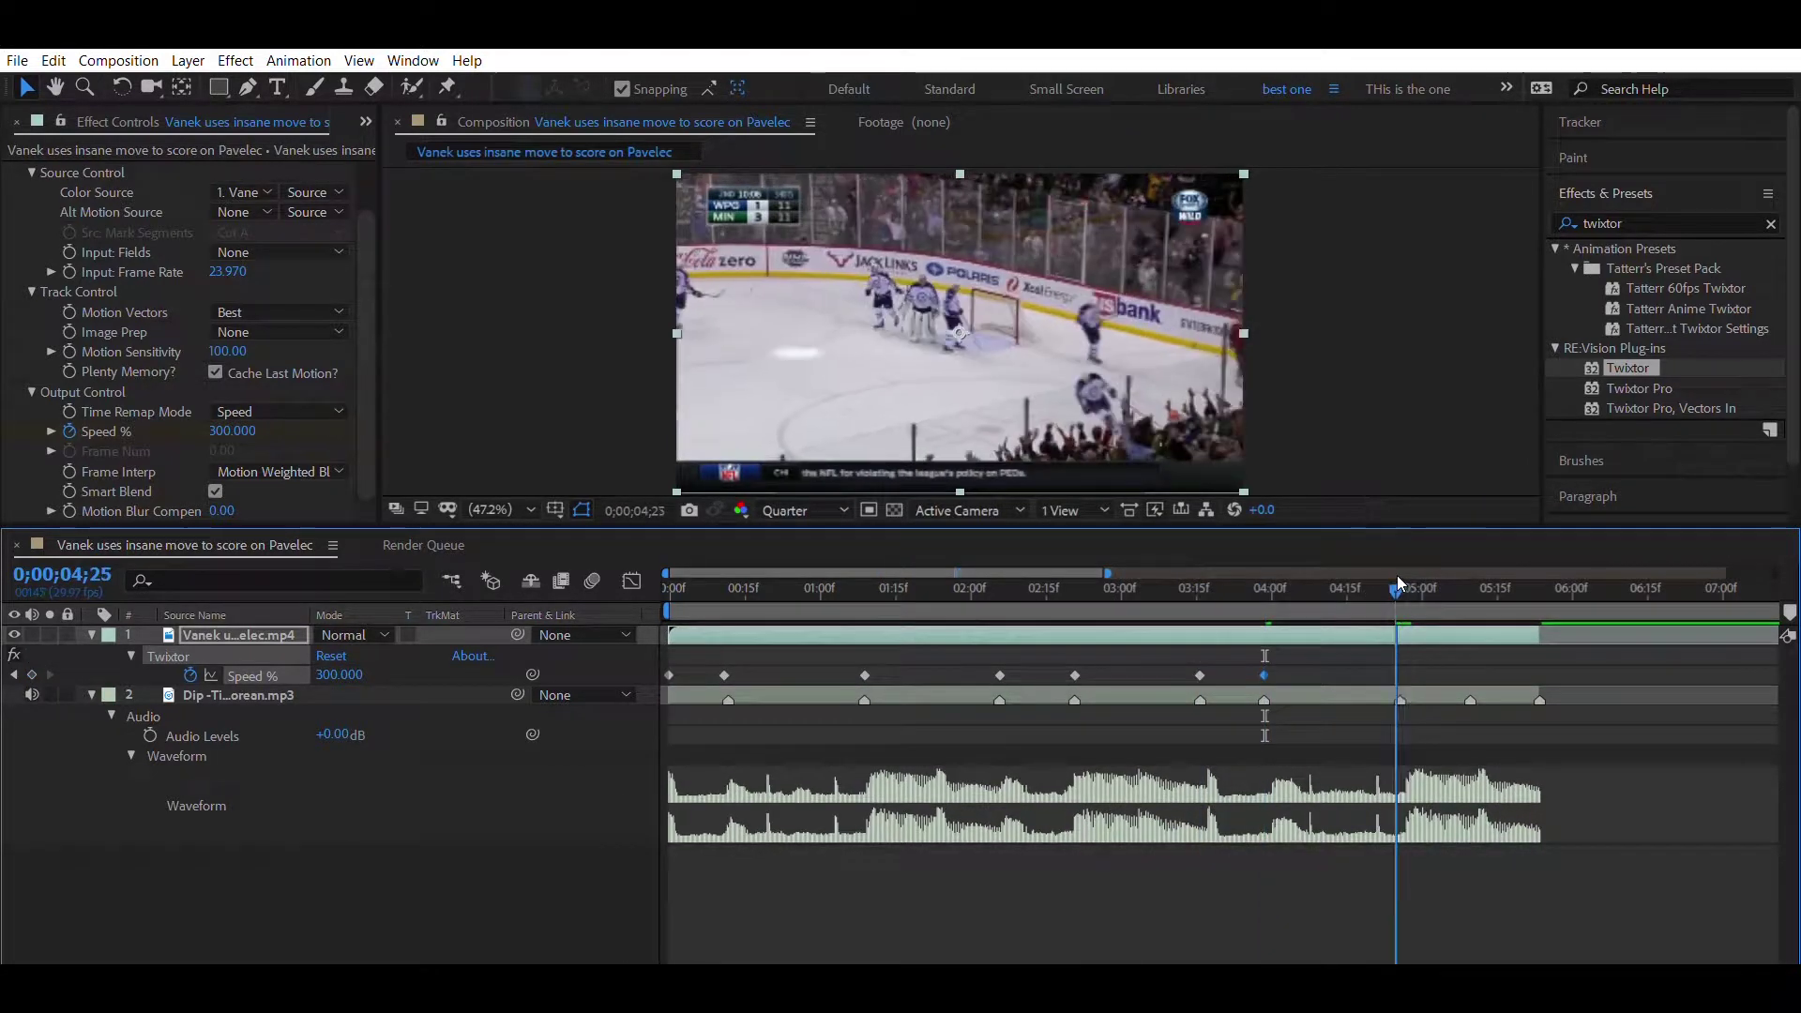
{"action": "left_click", "coordinate": [32, 675]}
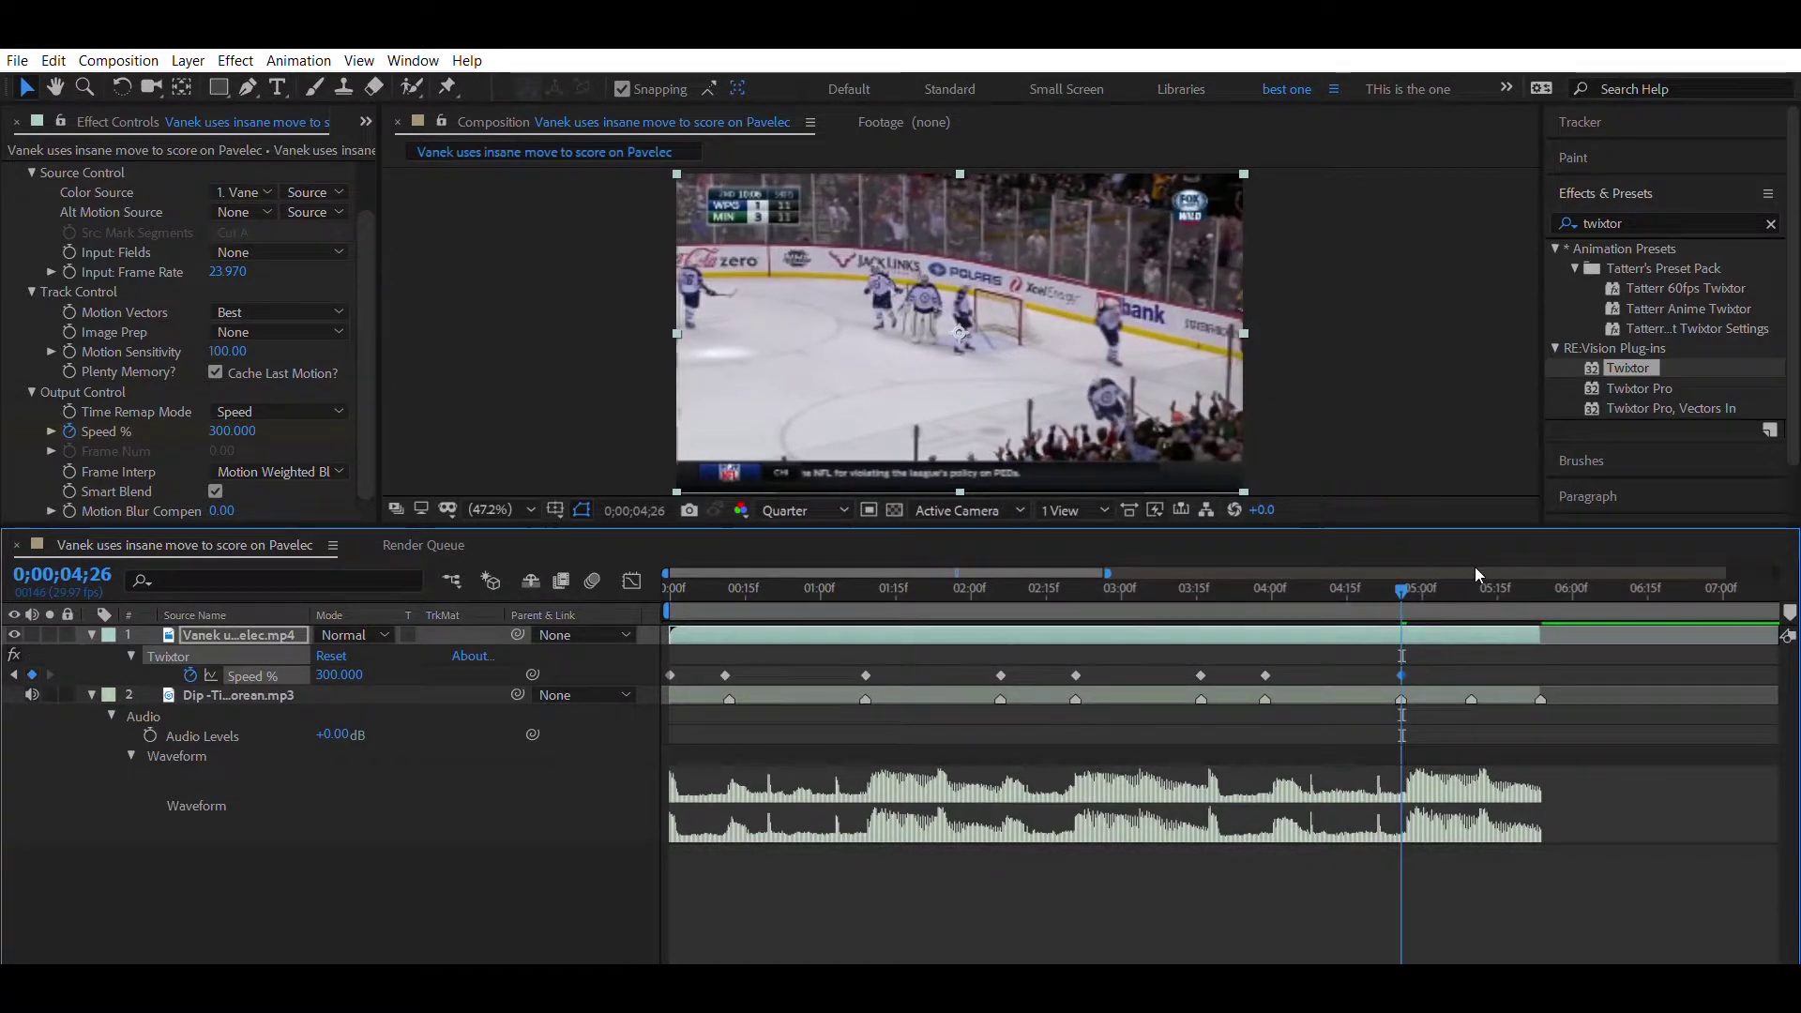
{"action": "left_click", "coordinate": [1471, 568]}
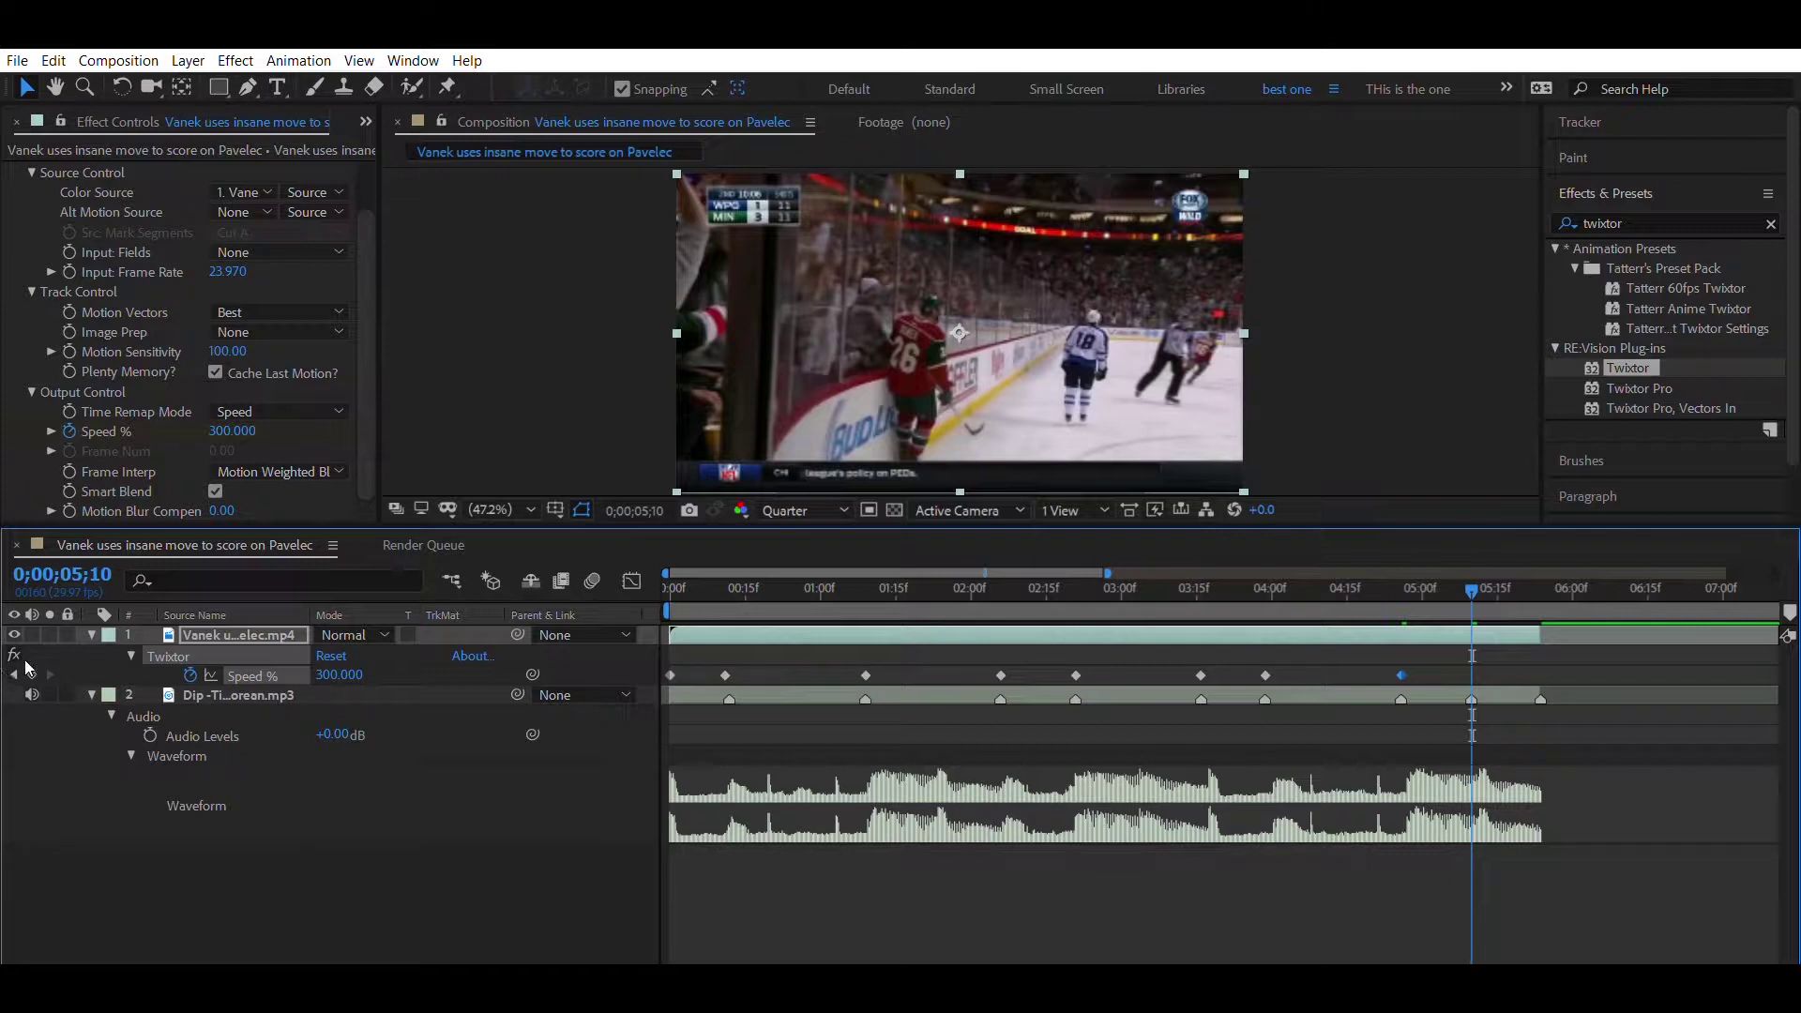
{"action": "left_click", "coordinate": [1538, 570]}
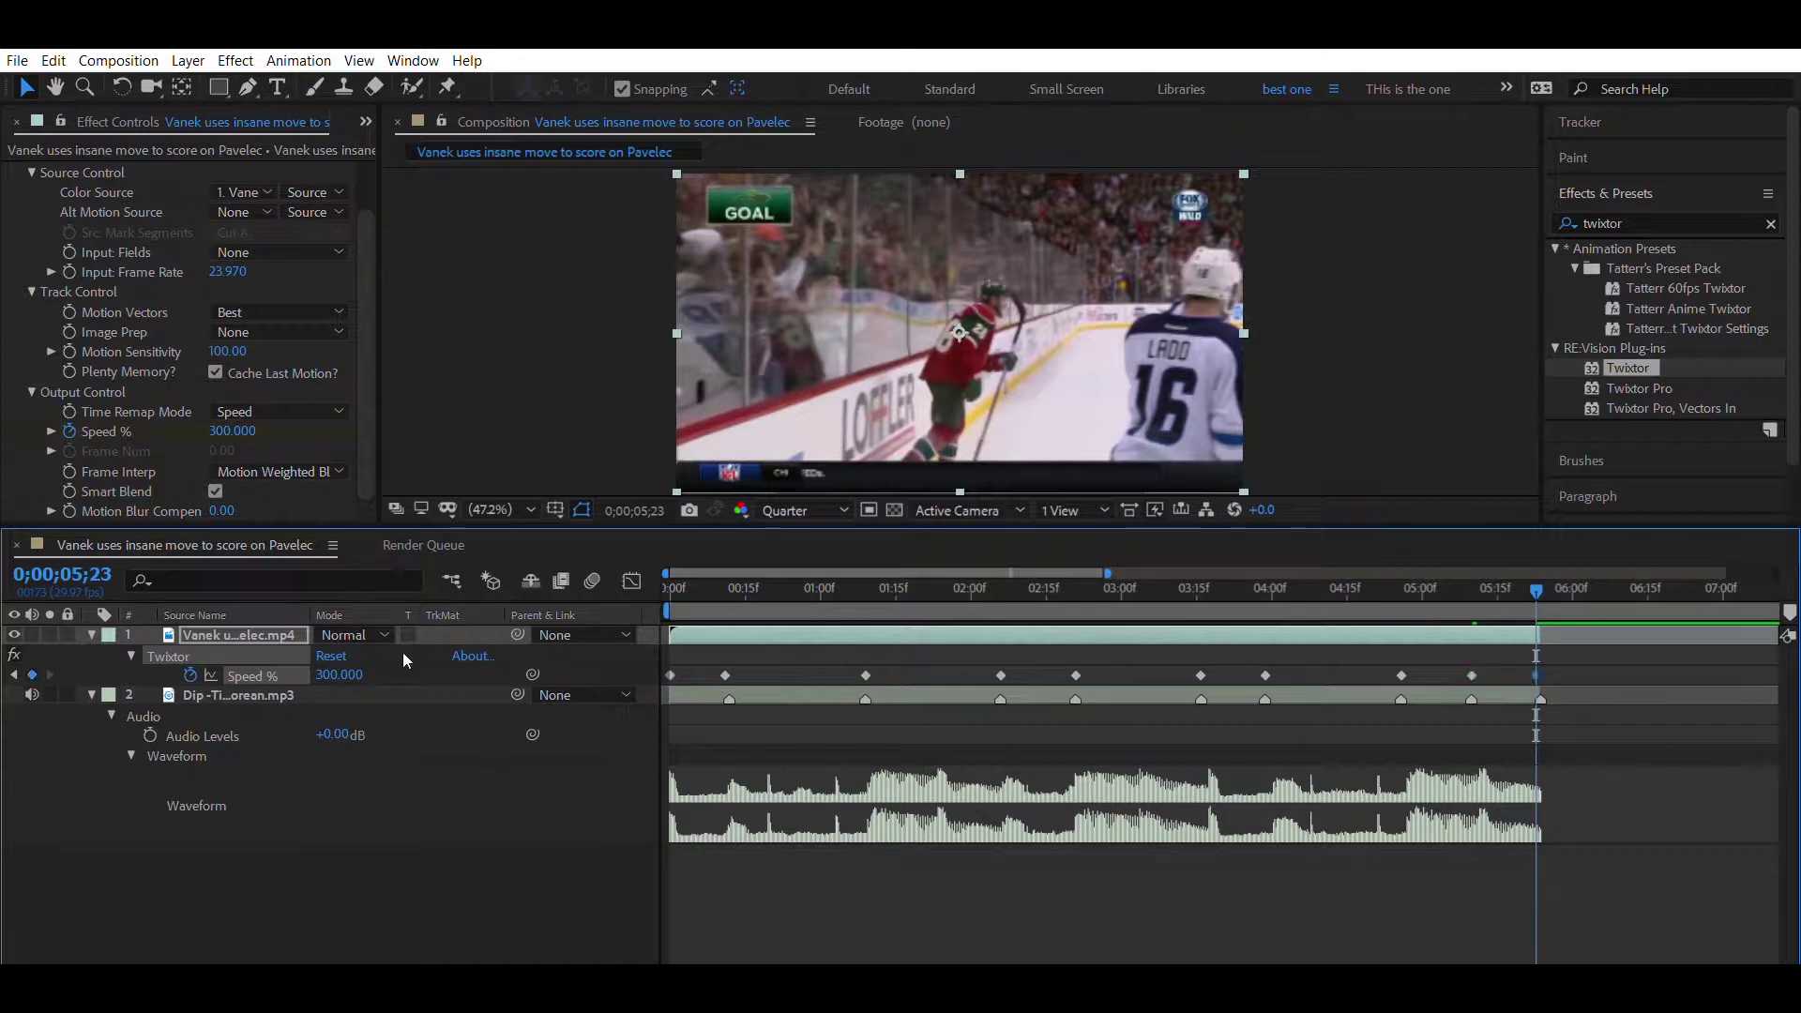
{"action": "left_click", "coordinate": [696, 588]}
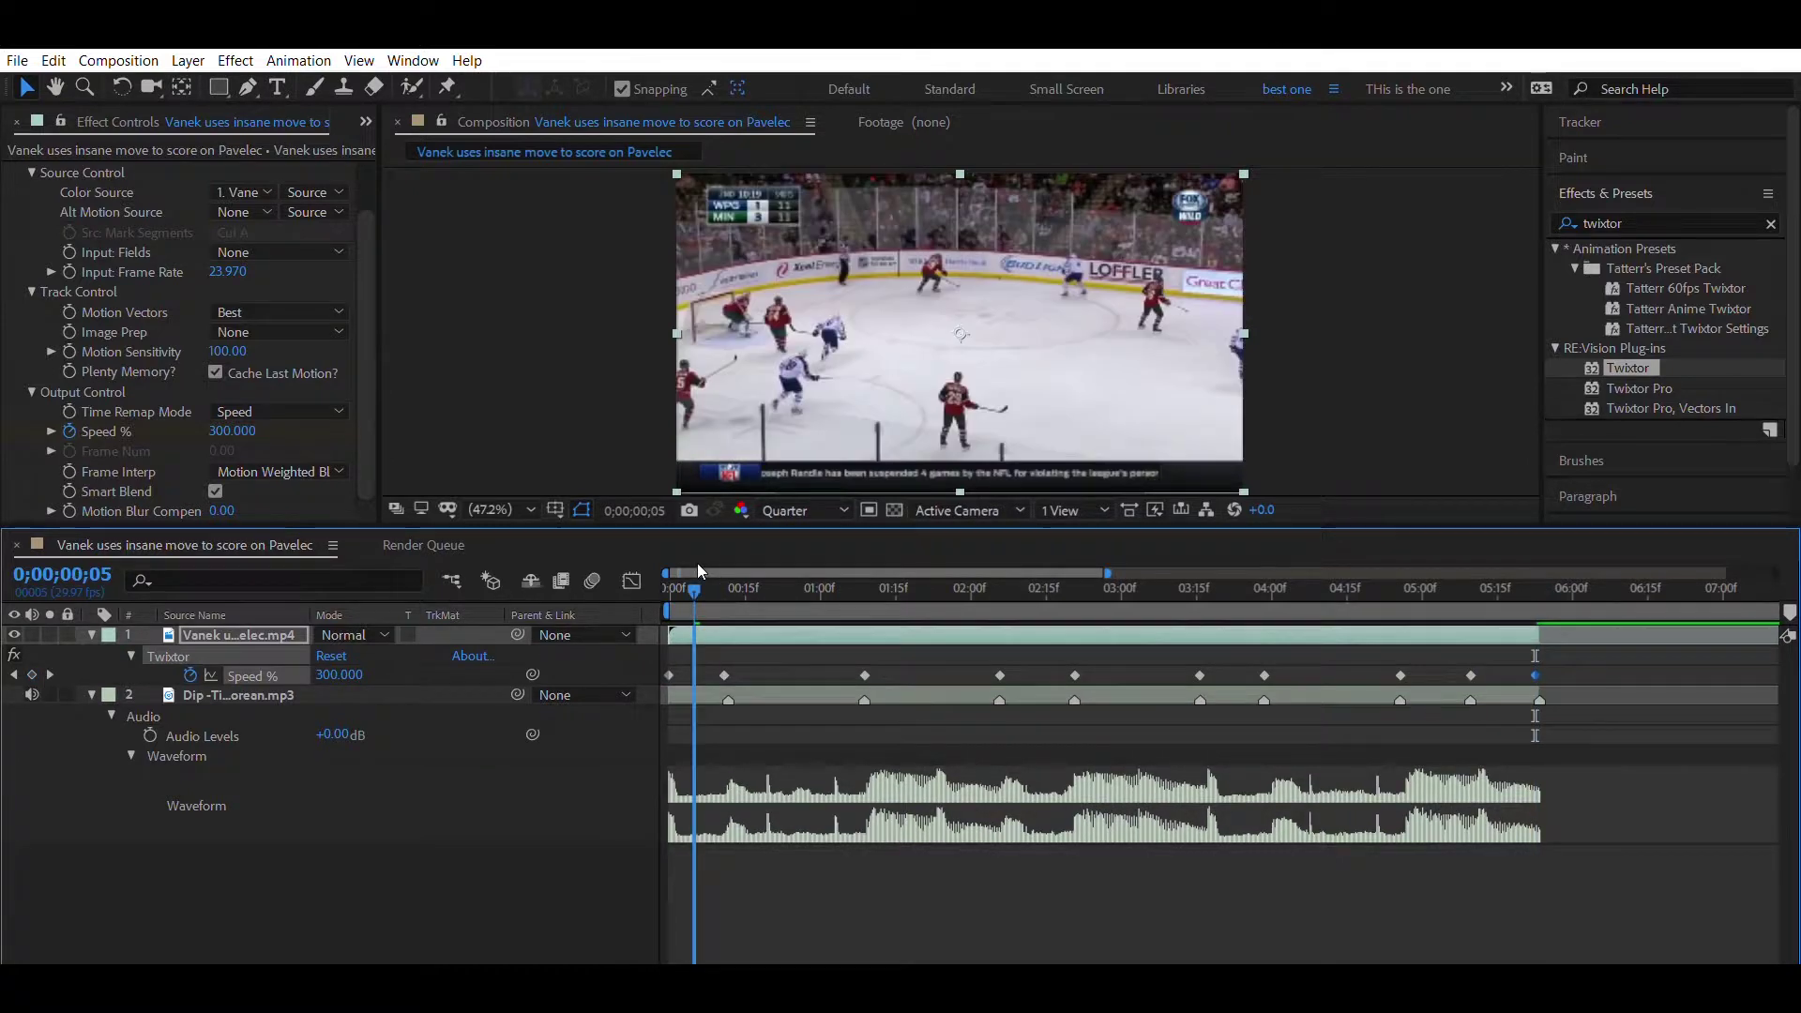
Key Speed at 25% just after the start, at 0;00;00;23 and at 0;00;01;21
{"action": "left_click", "coordinate": [339, 675]}
{"action": "type", "text": "25"}
{"action": "key", "text": "Return"}
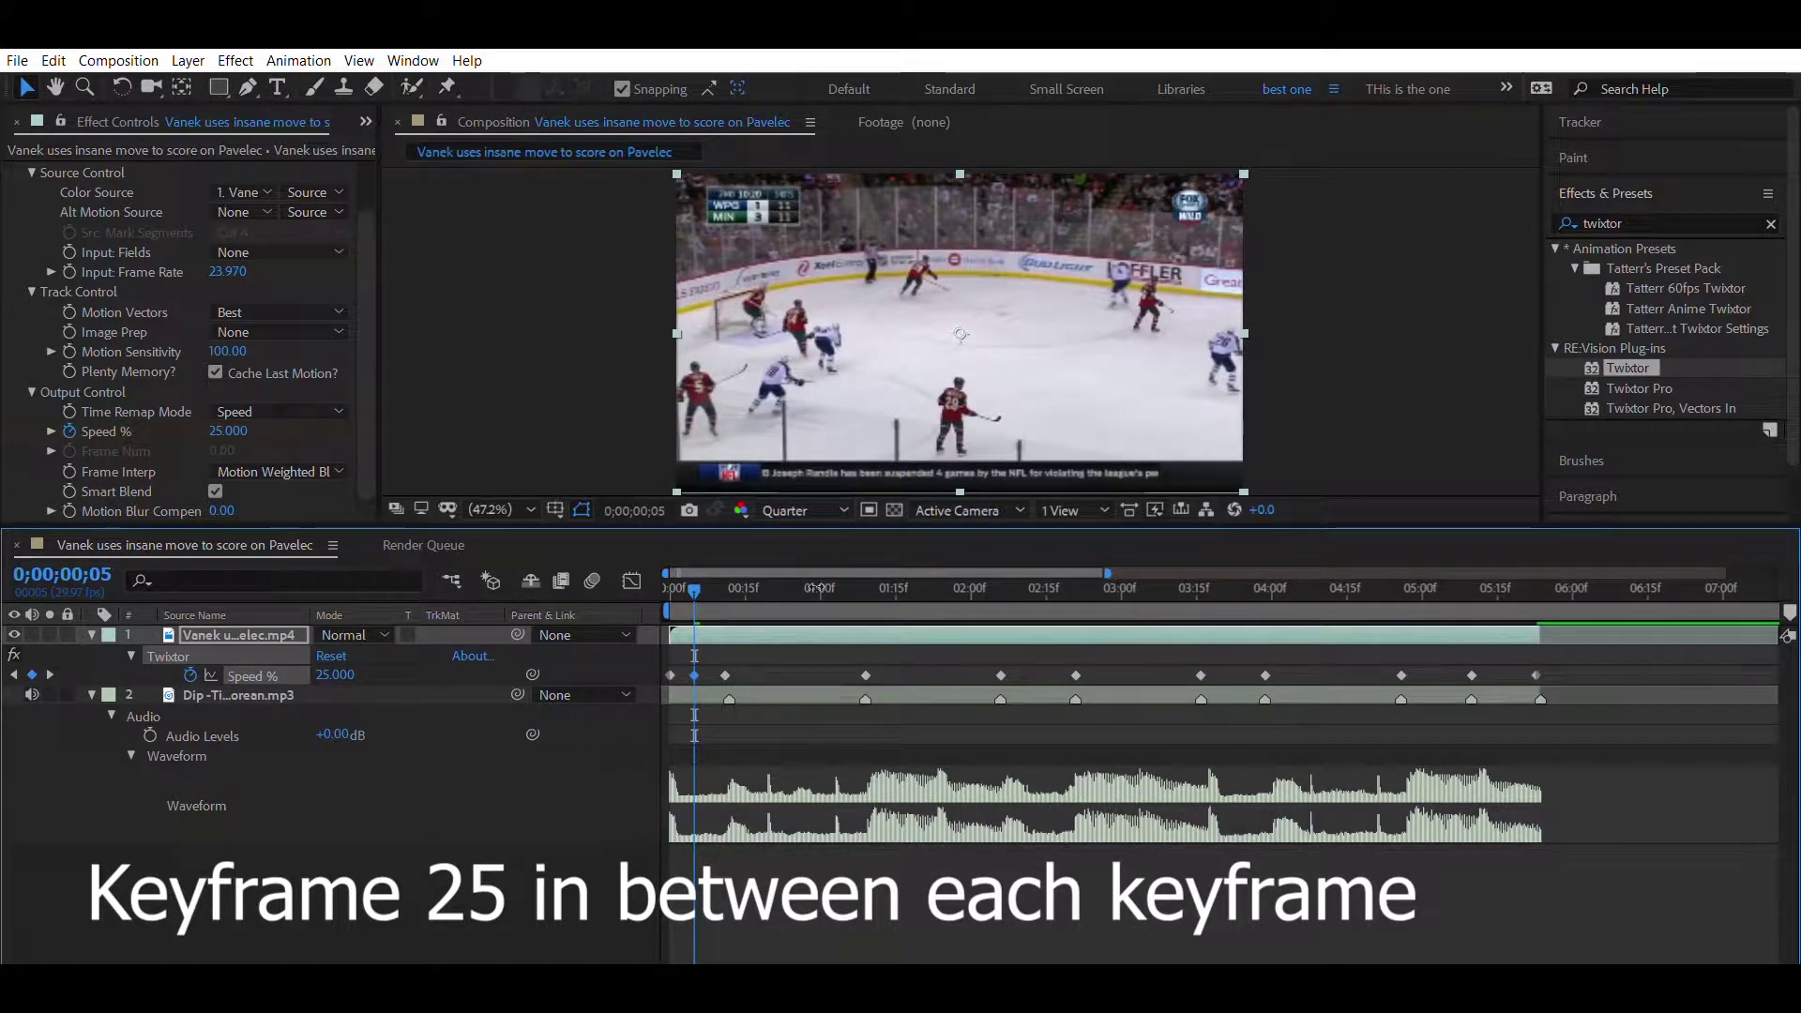
{"action": "left_click", "coordinate": [786, 581]}
{"action": "left_click", "coordinate": [345, 675]}
{"action": "type", "text": "25"}
{"action": "key", "text": "Return"}
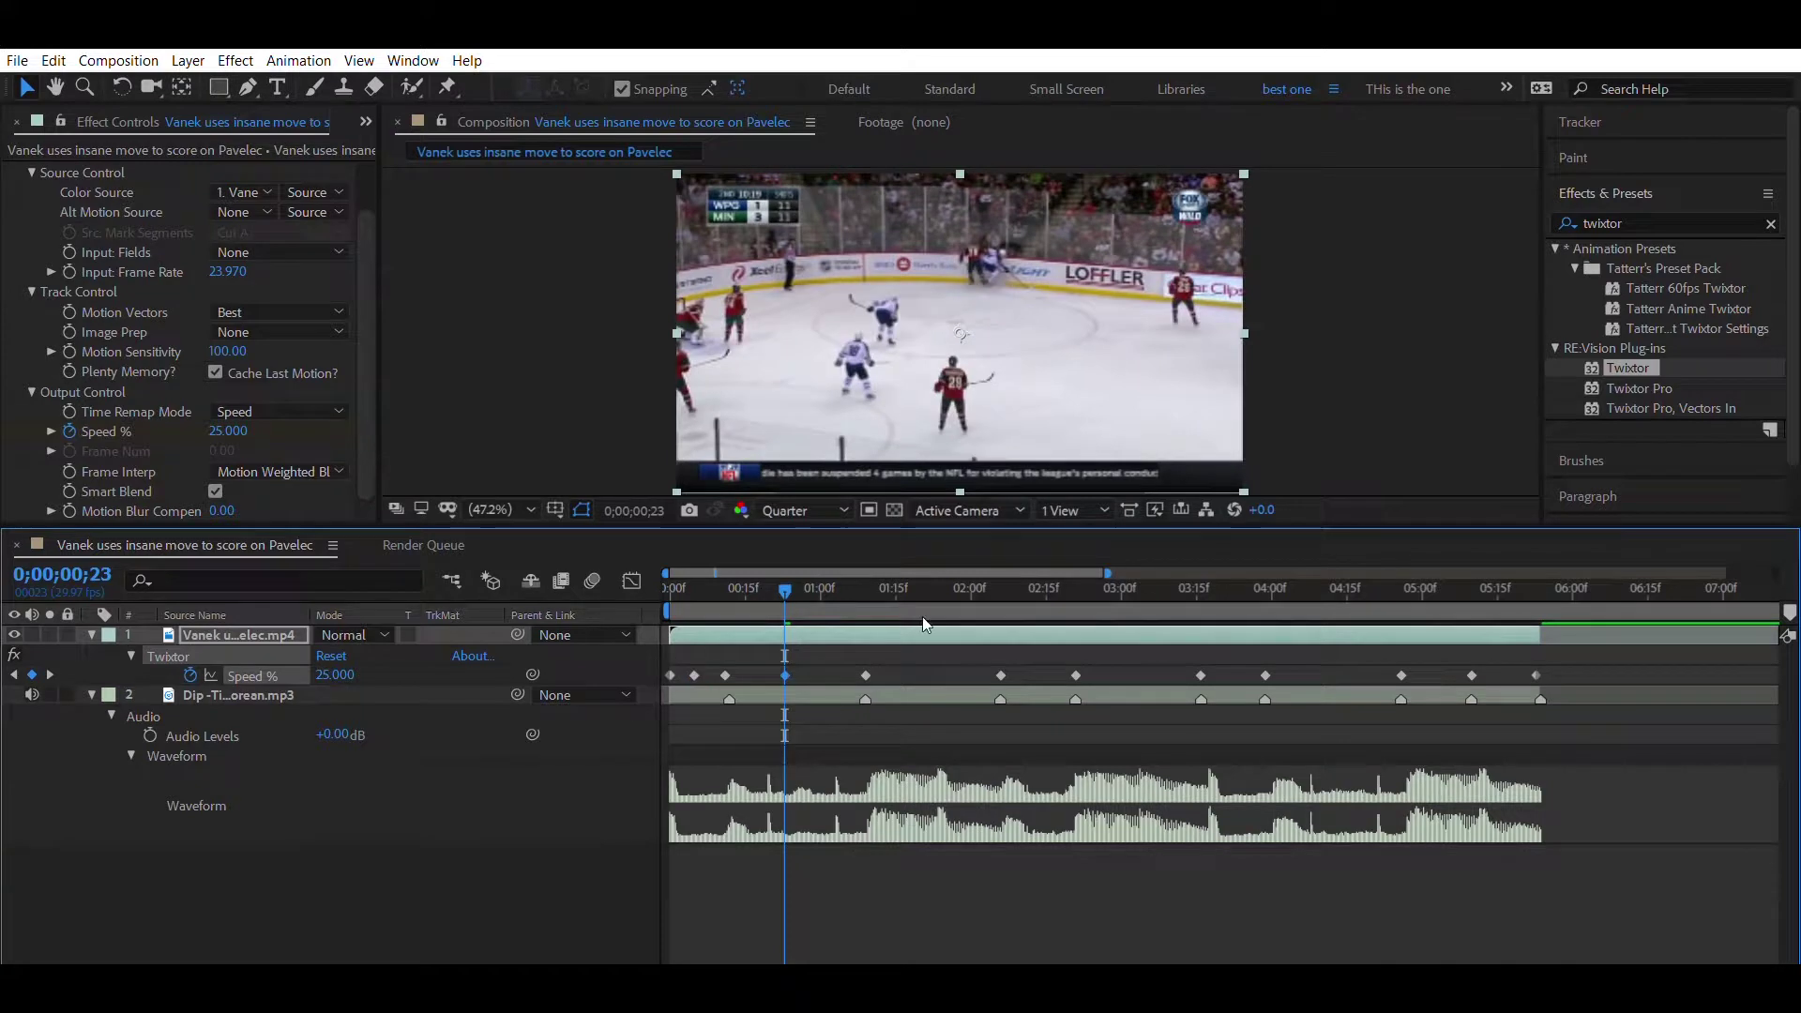
{"action": "left_click", "coordinate": [926, 584]}
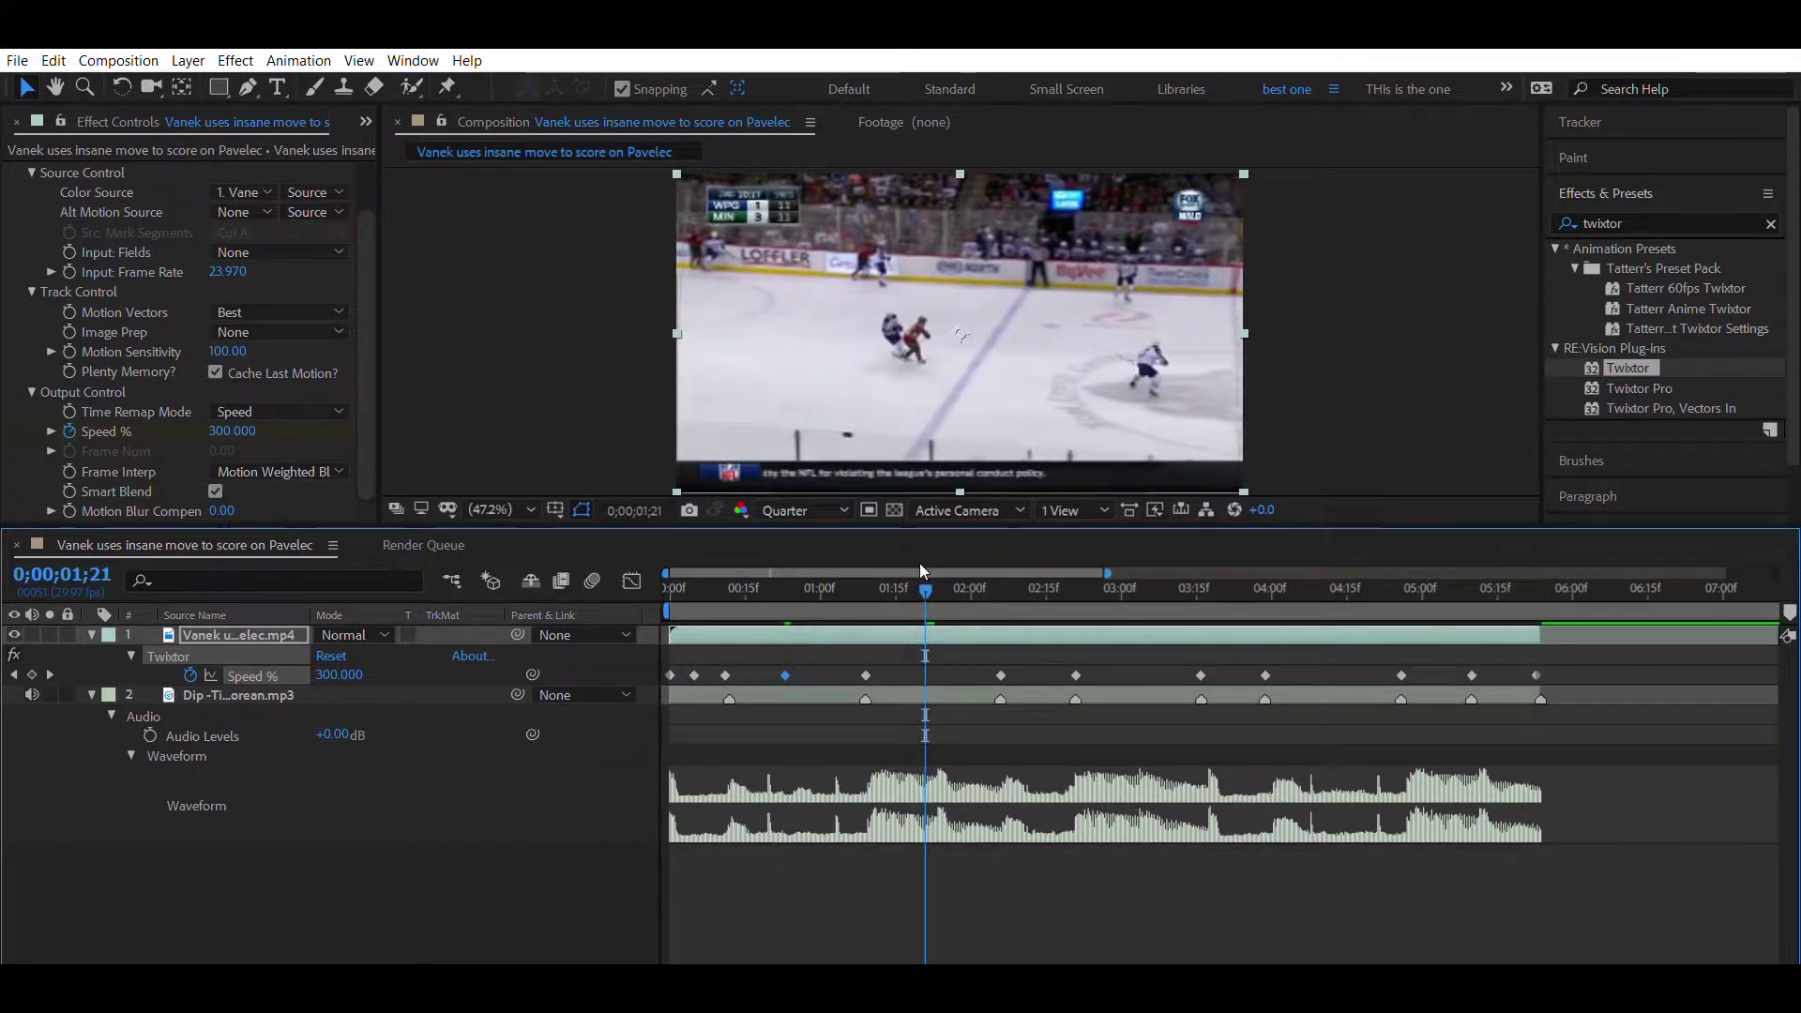
{"action": "left_click", "coordinate": [339, 675]}
{"action": "type", "text": "25"}
{"action": "key", "text": "Return"}
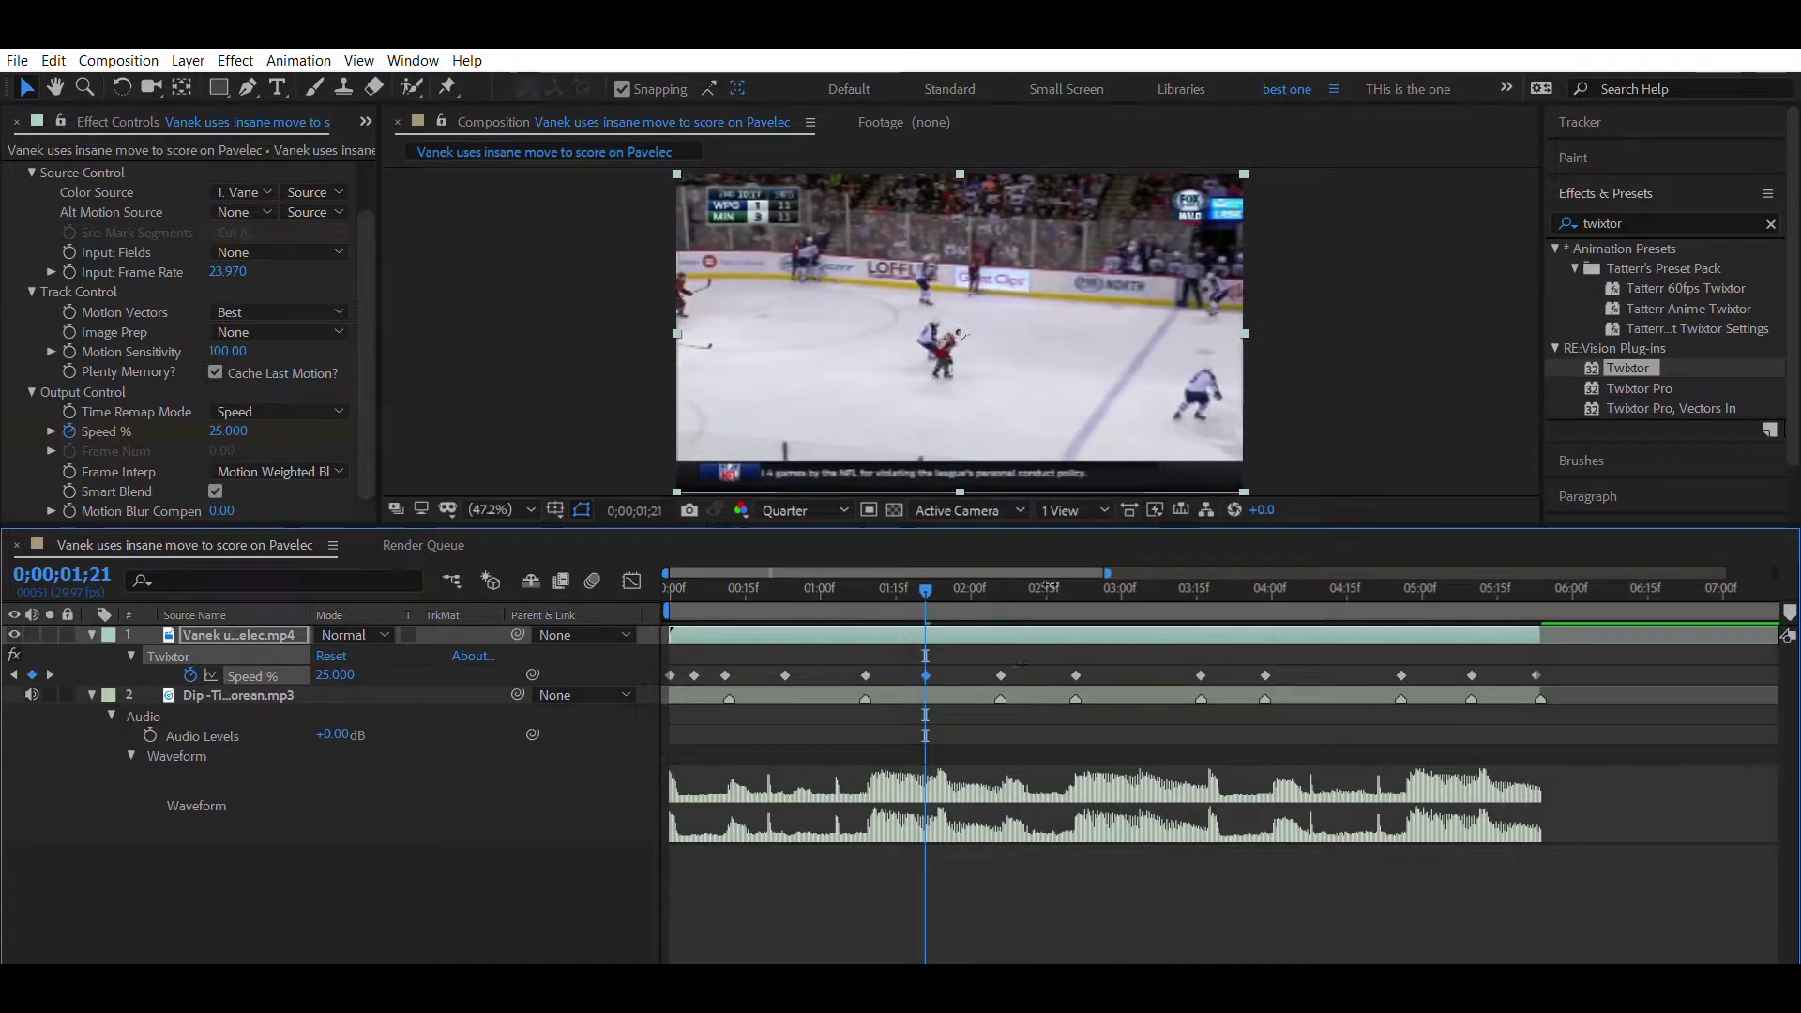
Key Speed at 25% at 0;00;02;13, 0;00;03;02 and 0;00;03;22
{"action": "left_click", "coordinate": [1050, 584]}
{"action": "left_click_drag", "start_coordinate": [1051, 584], "coordinate": [1037, 583]}
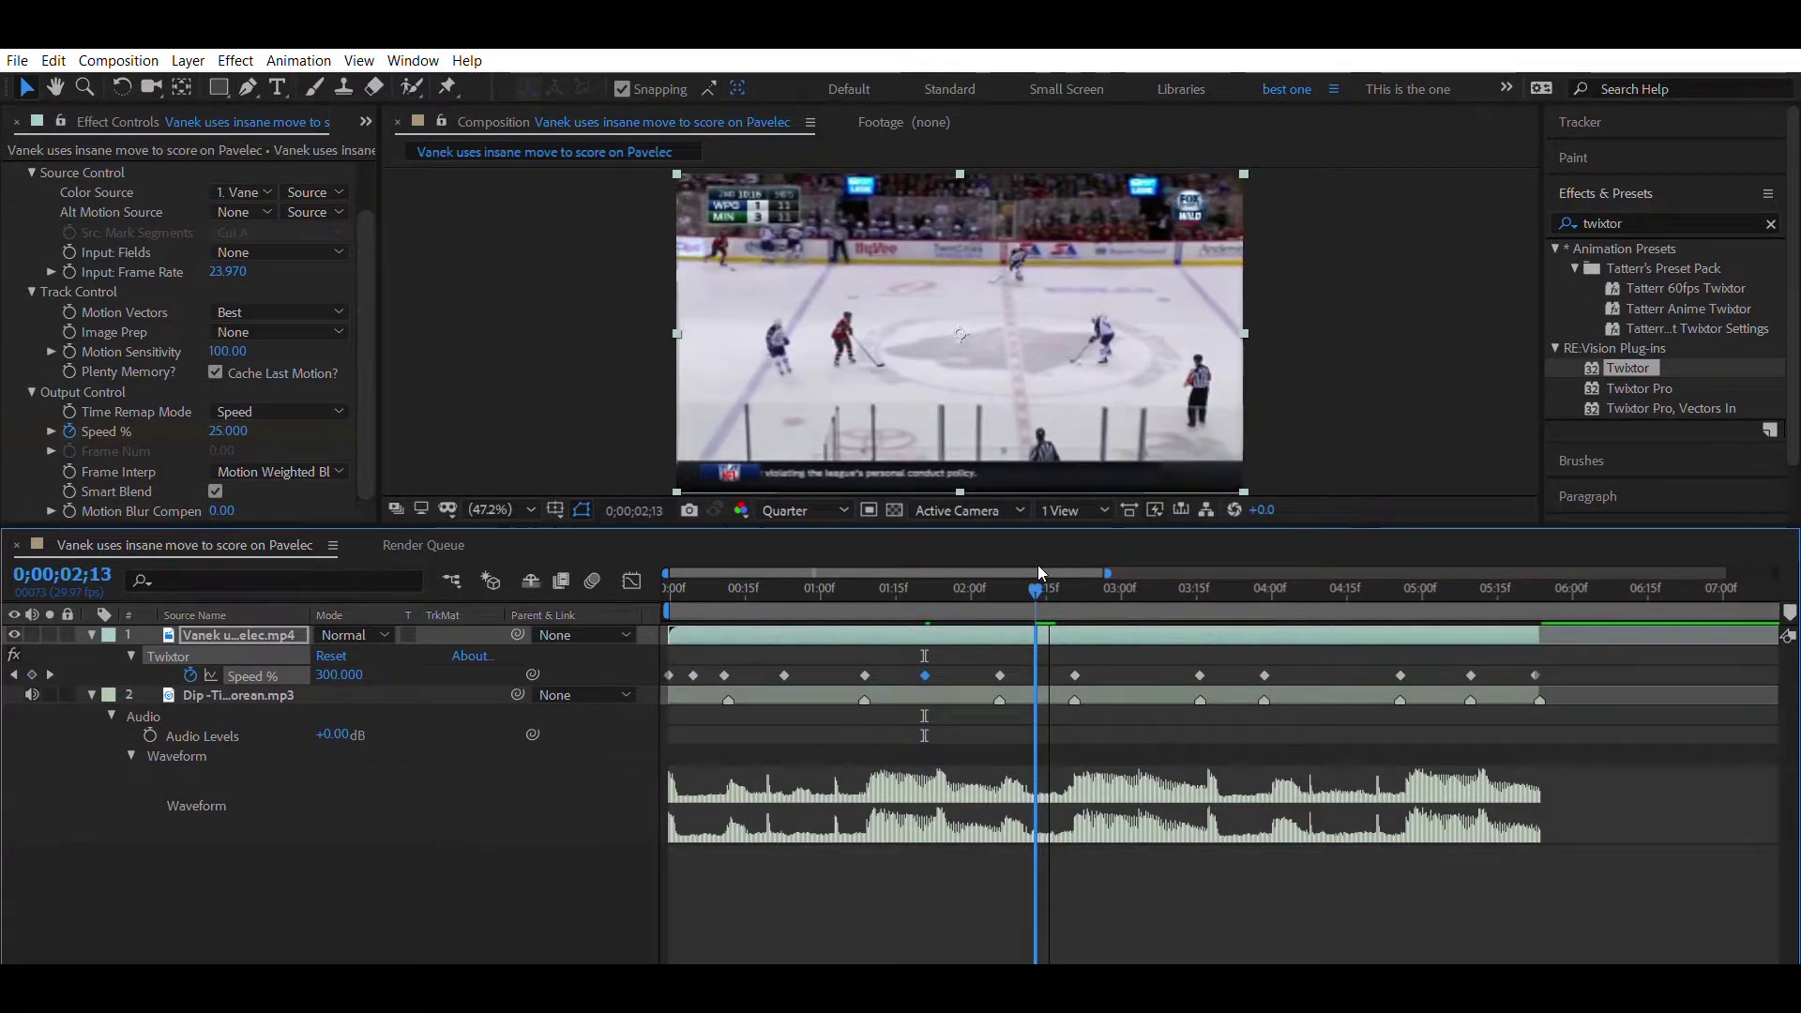
{"action": "left_click", "coordinate": [338, 675]}
{"action": "type", "text": "25"}
{"action": "key", "text": "Return"}
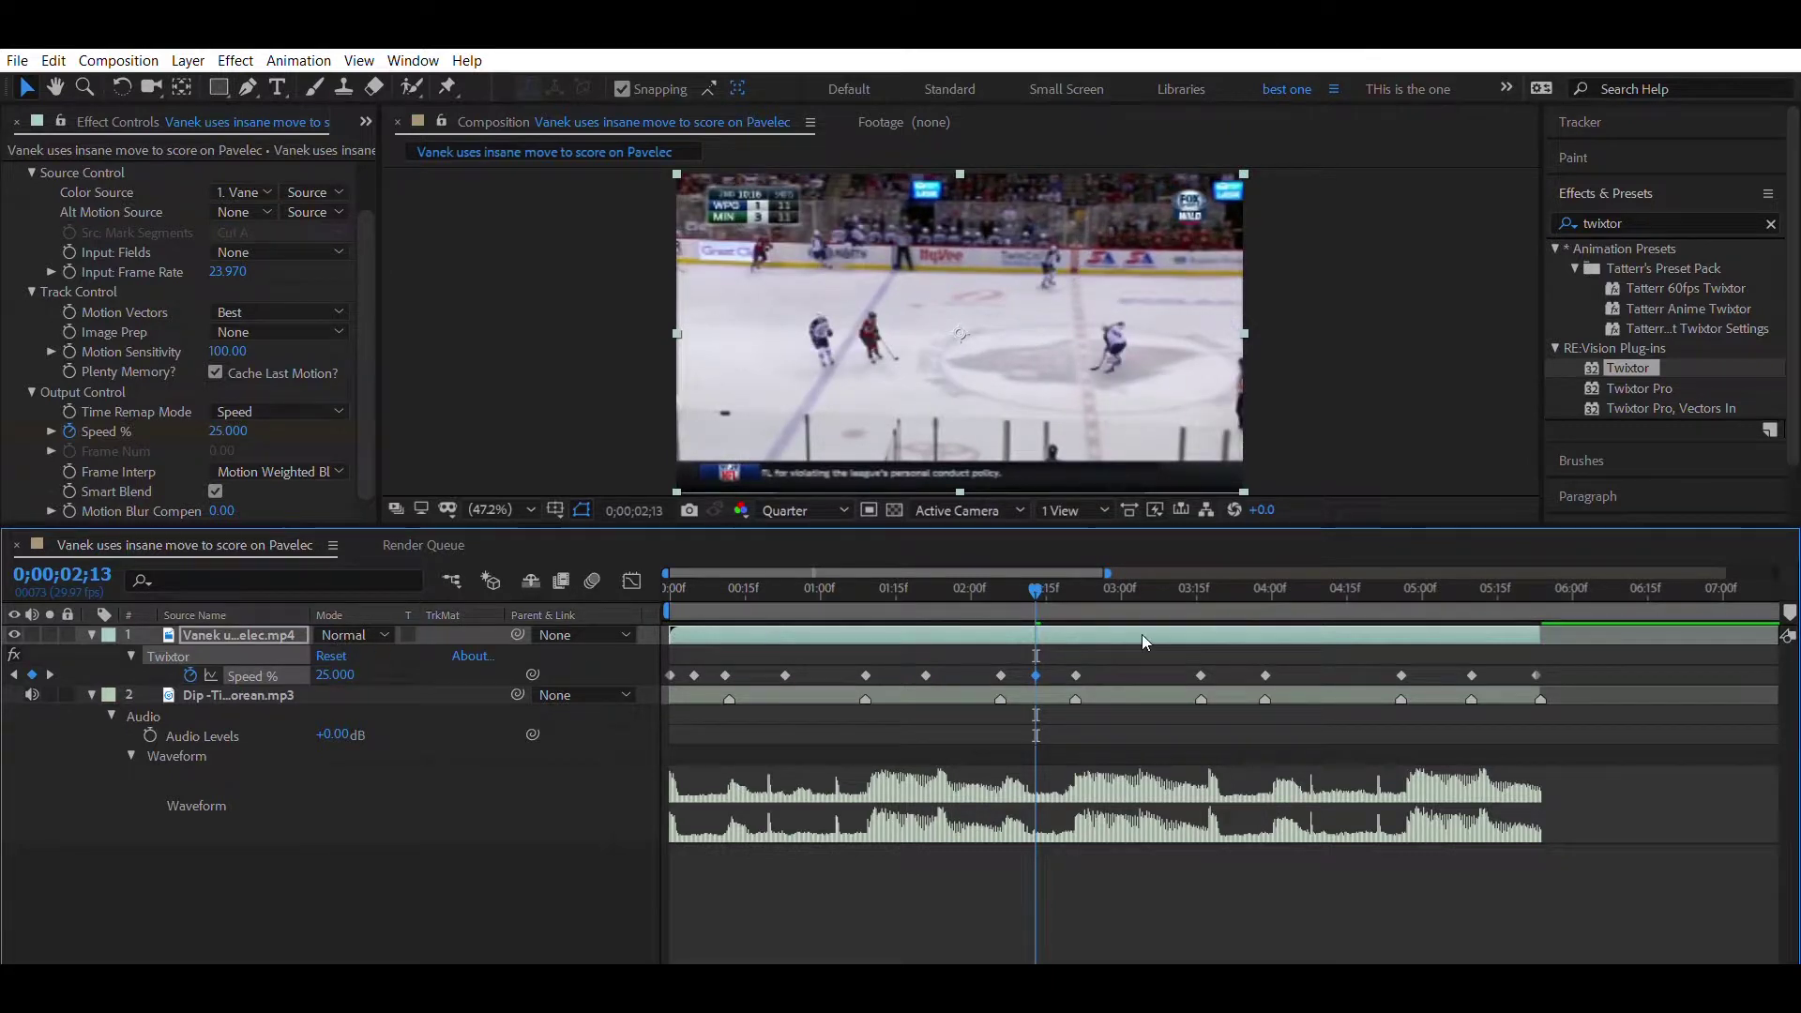
{"action": "left_click", "coordinate": [1131, 577]}
{"action": "left_click", "coordinate": [336, 673]}
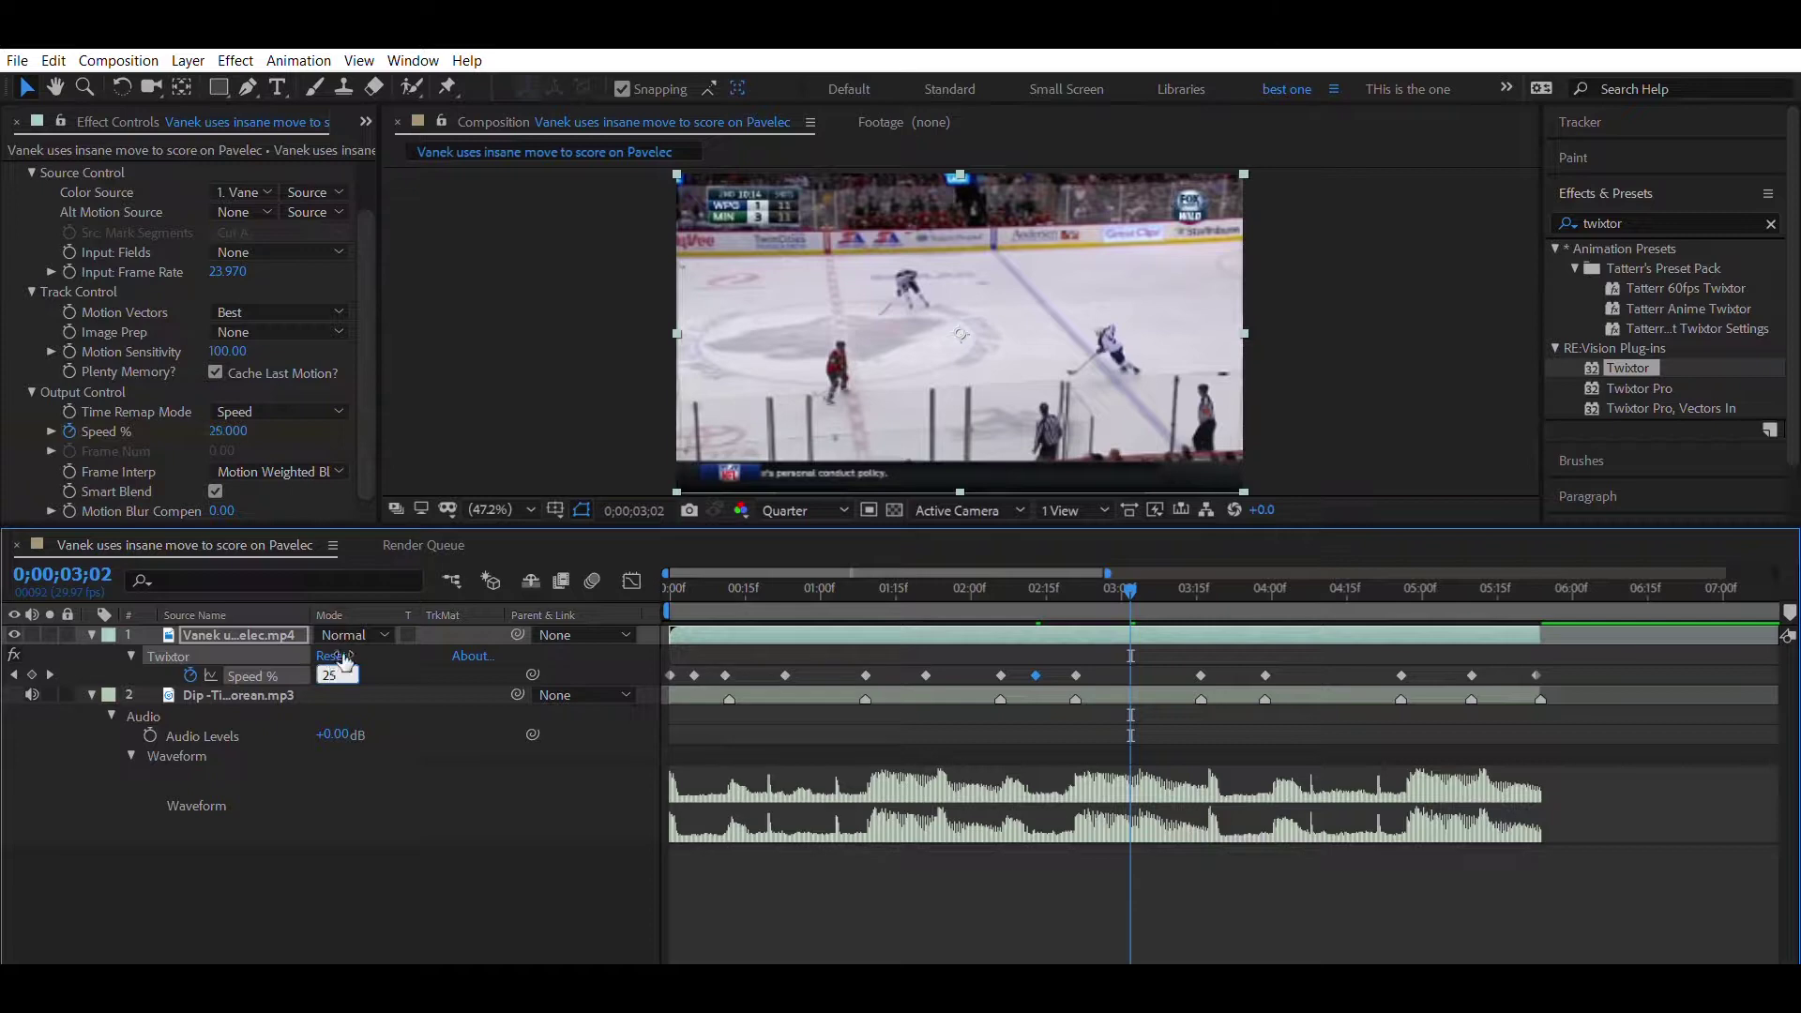
{"action": "key", "text": "Return"}
{"action": "left_click", "coordinate": [1231, 578]}
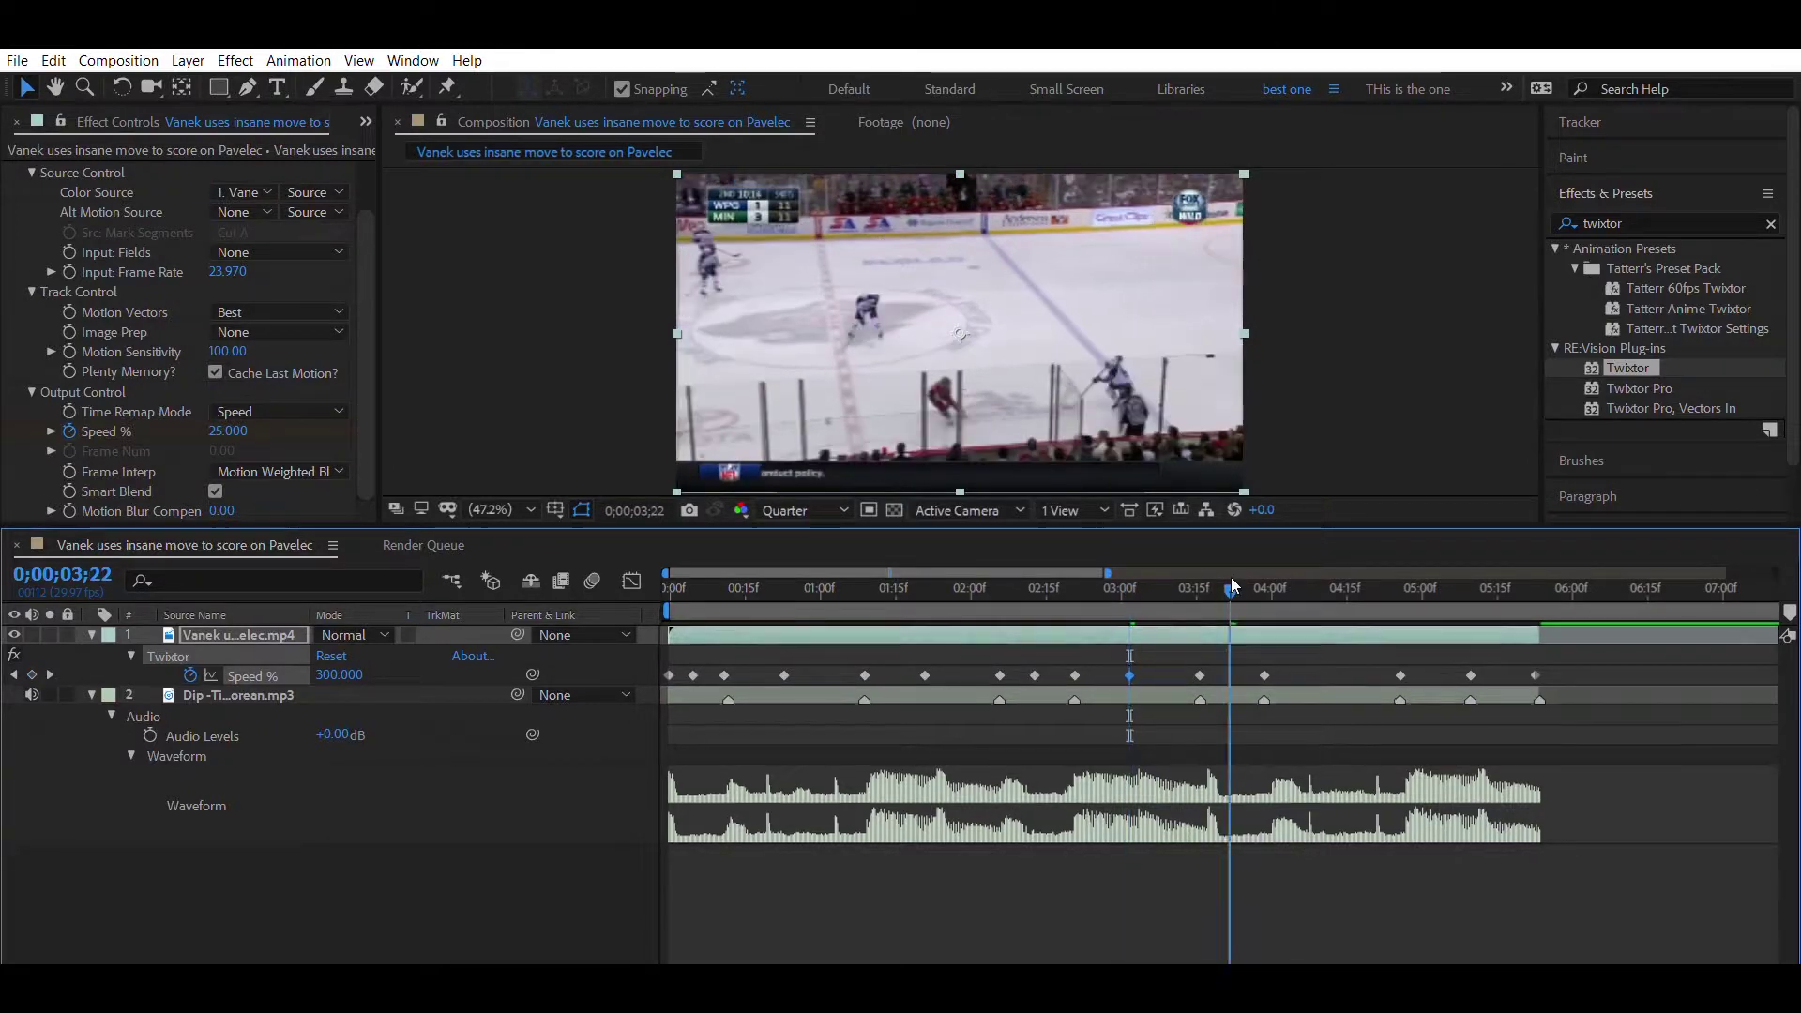
{"action": "left_click", "coordinate": [336, 674]}
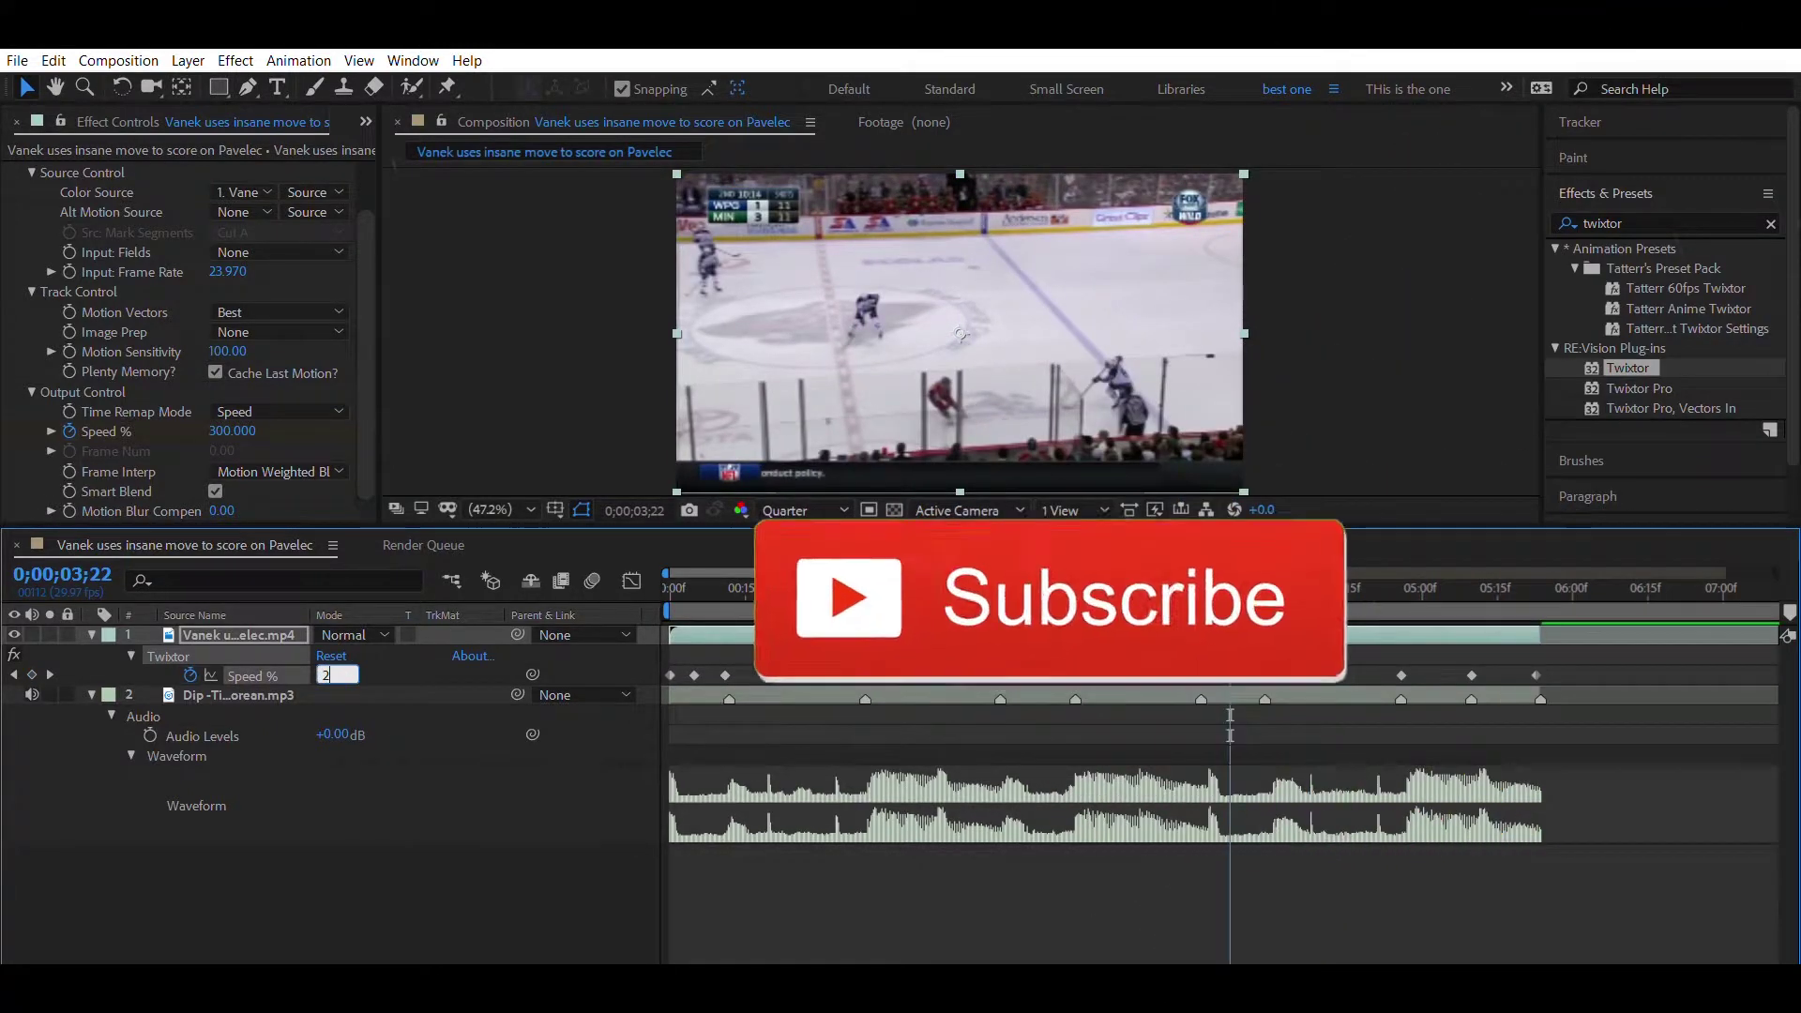
{"action": "type", "text": "25"}
{"action": "key", "text": "Return"}
Key 25% Speed at the next two gaps near five seconds and at 0;00;05;16
{"action": "left_click", "coordinate": [1331, 589]}
{"action": "left_click", "coordinate": [336, 674]}
{"action": "key", "text": "Return"}
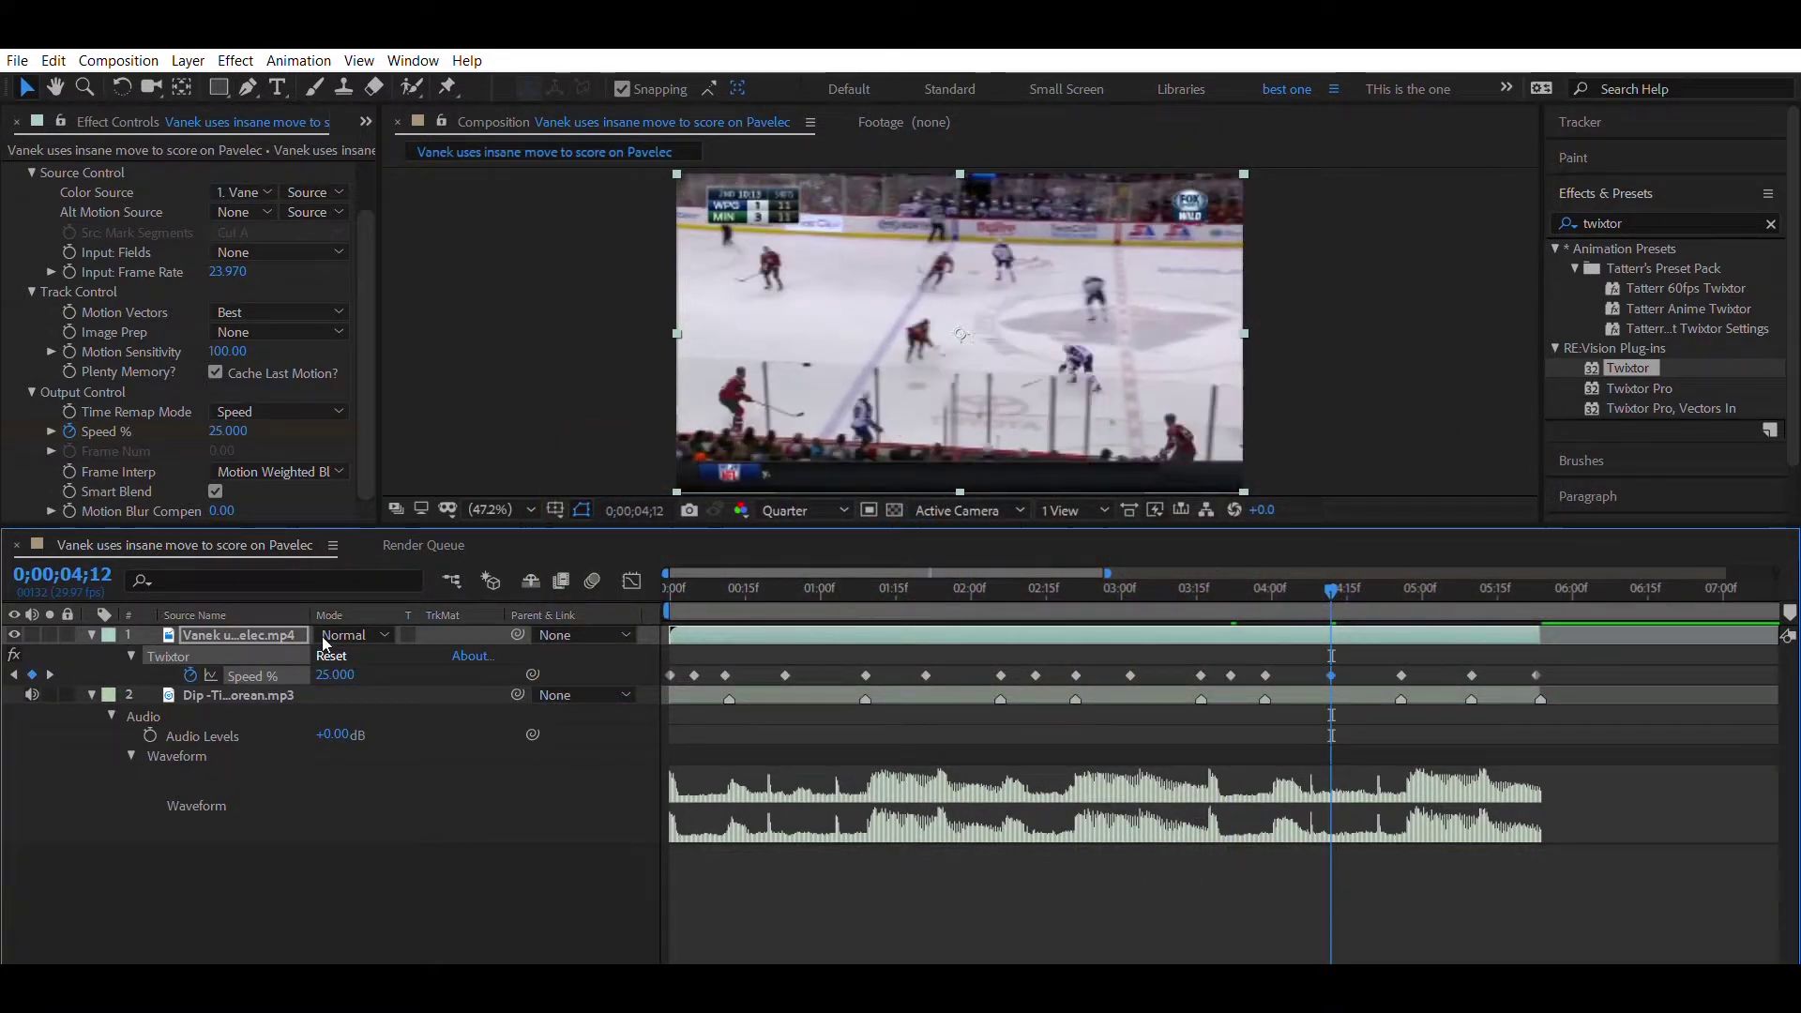
{"action": "left_click", "coordinate": [1428, 586]}
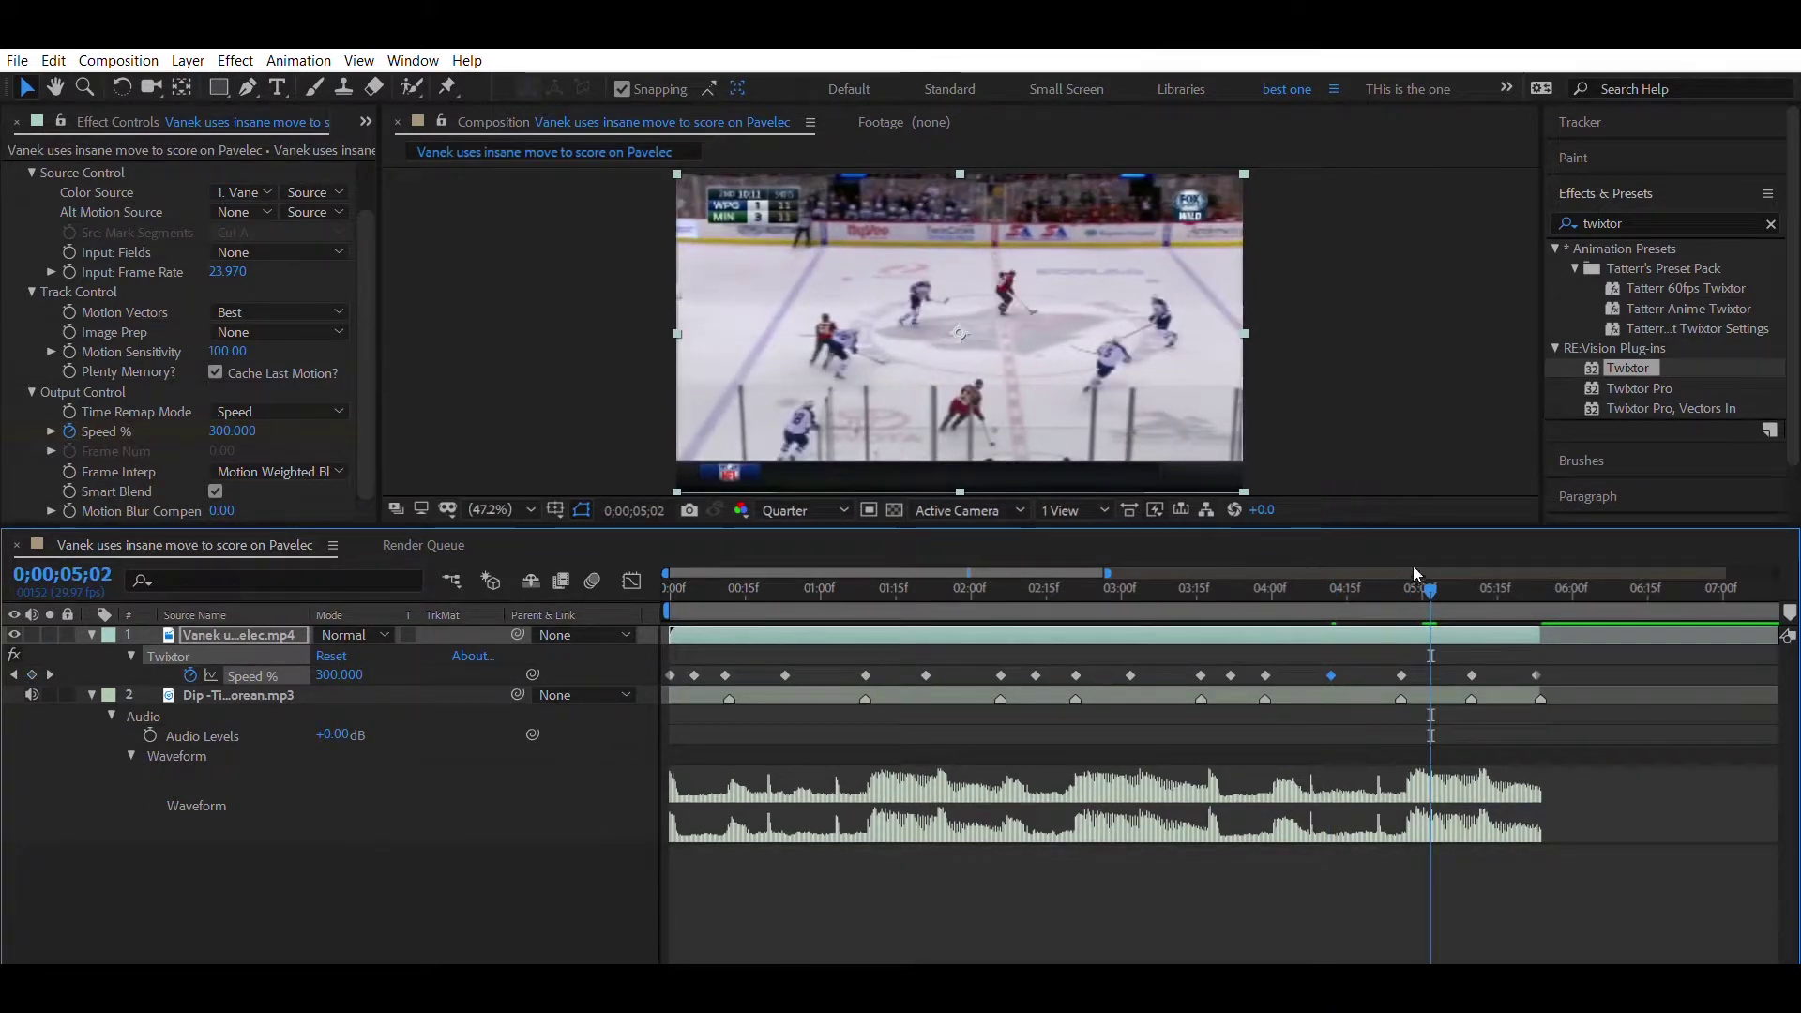
{"action": "key", "text": "Page_Down"}
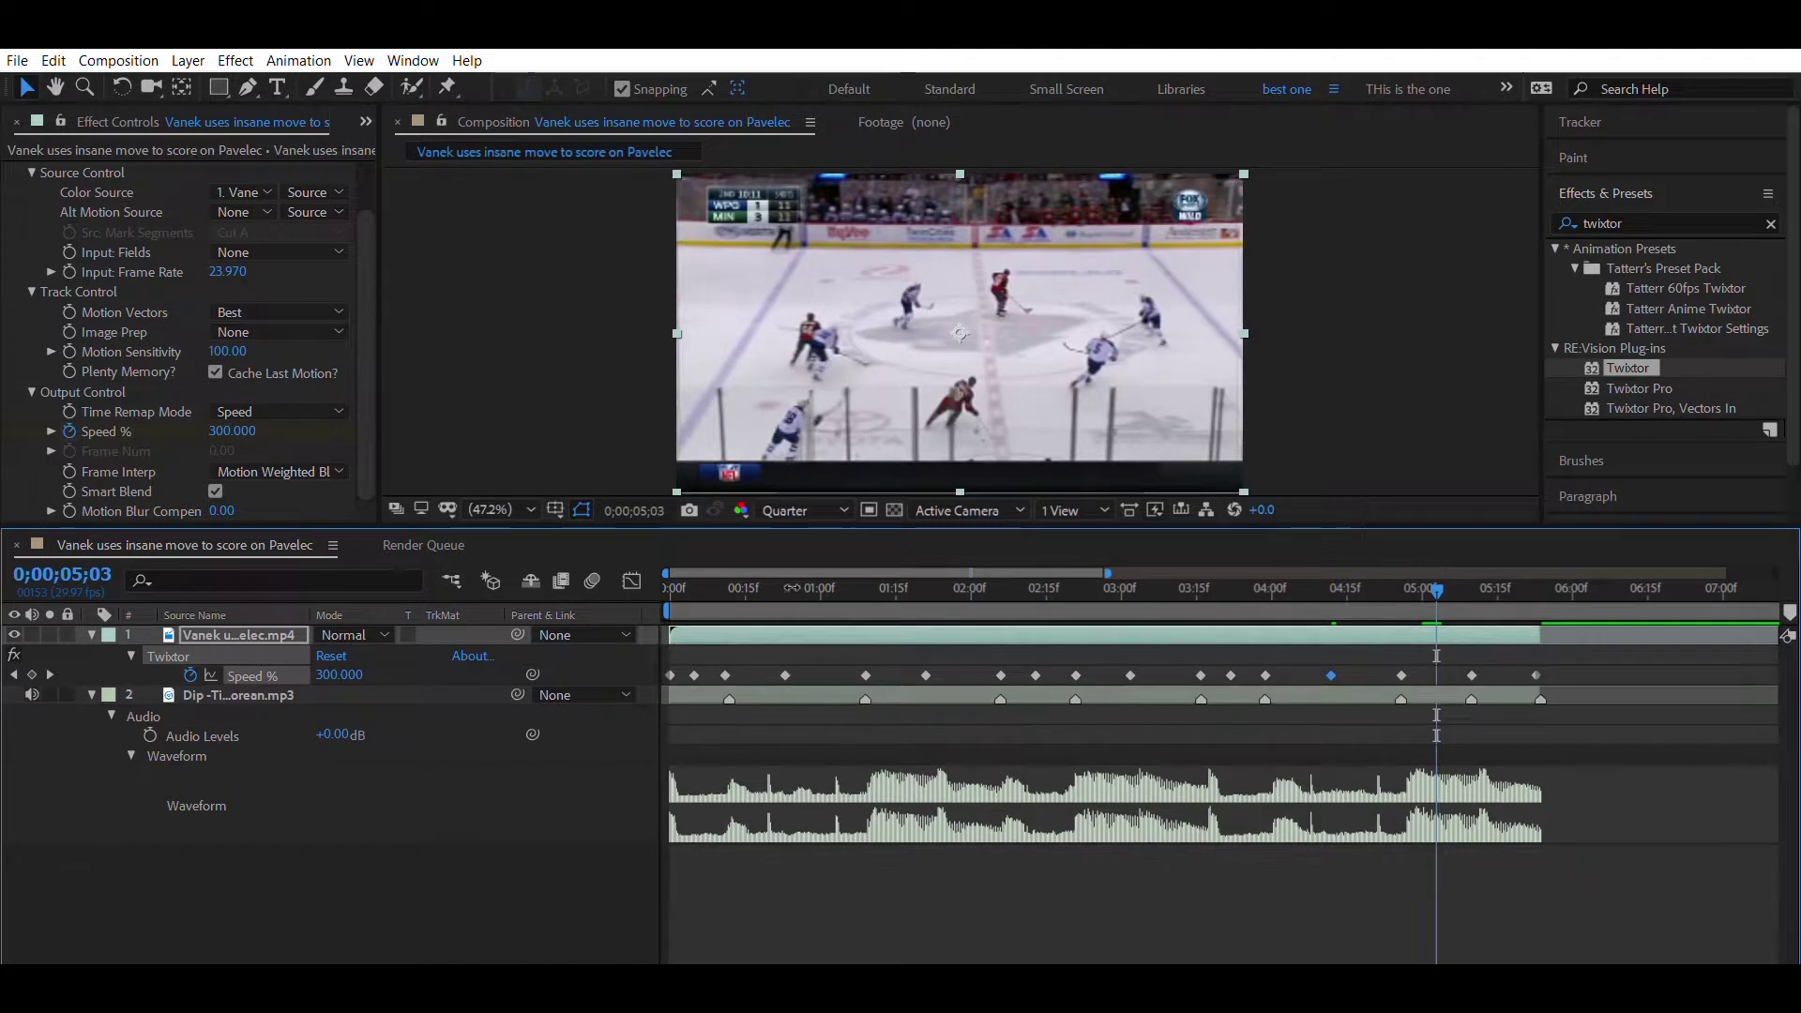
{"action": "left_click", "coordinate": [338, 675]}
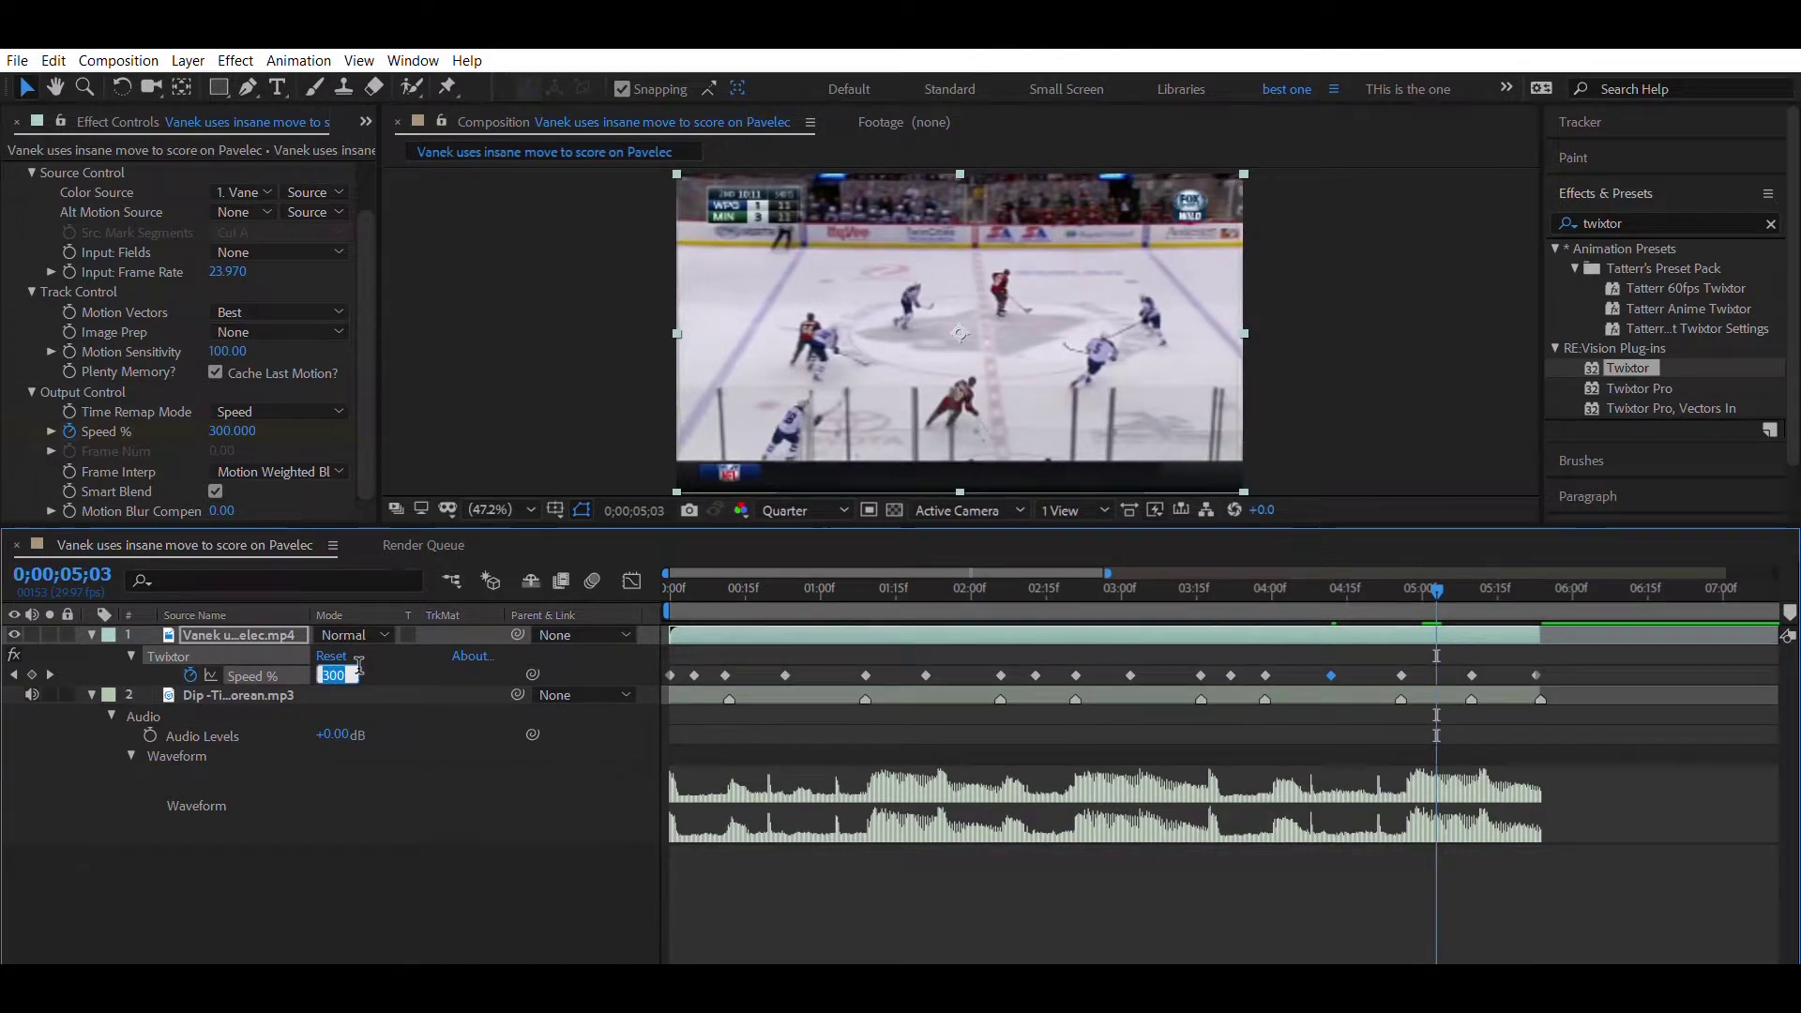
{"action": "type", "text": "25"}
{"action": "key", "text": "Return"}
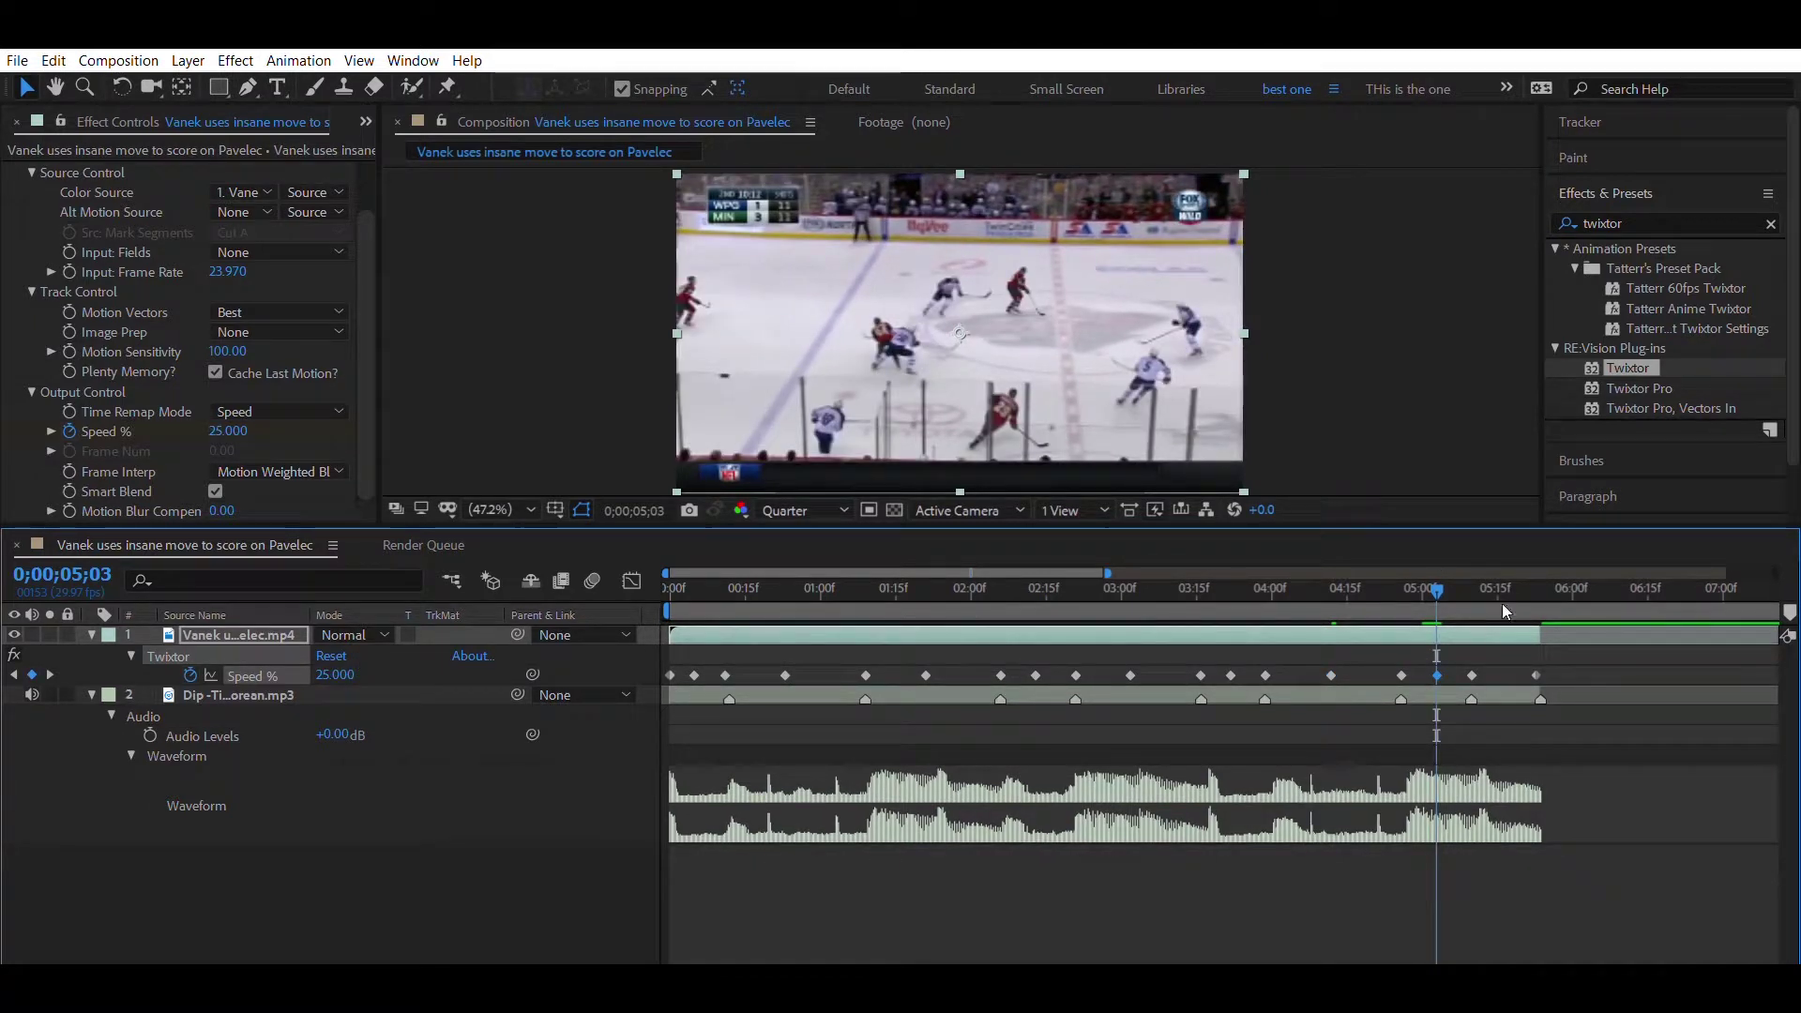
{"action": "left_click", "coordinate": [1501, 587]}
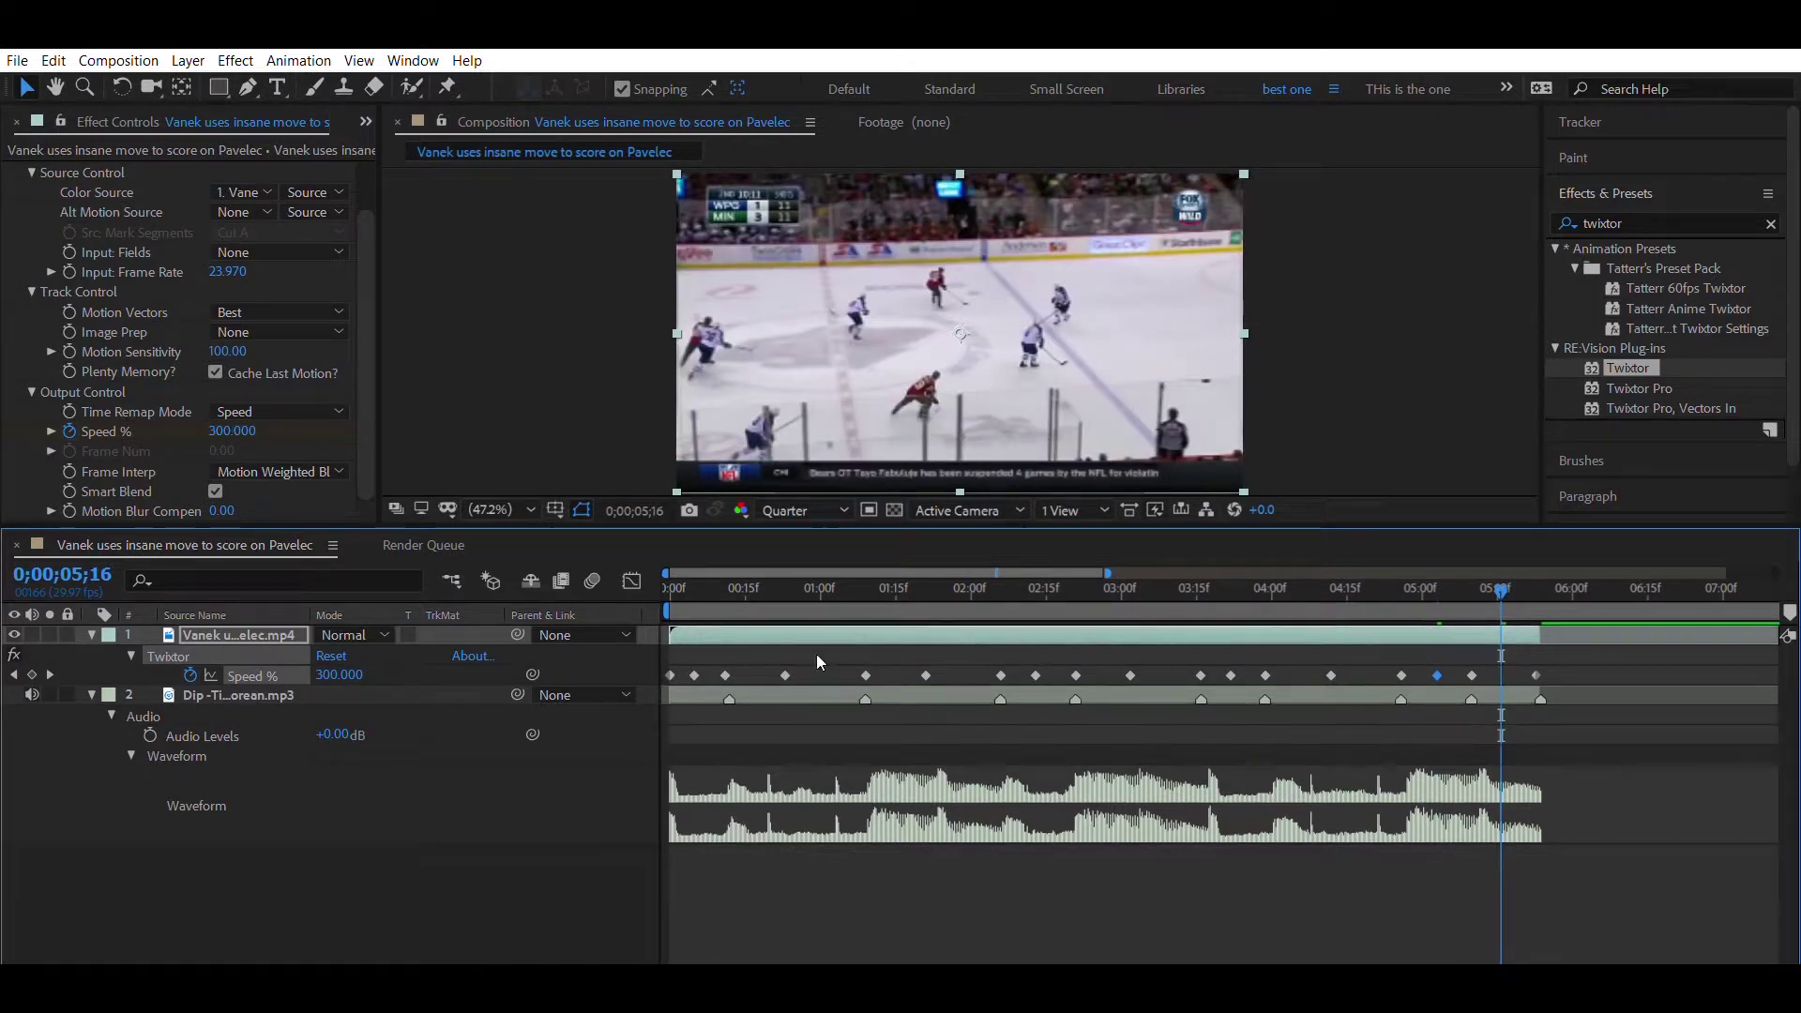
{"action": "left_click", "coordinate": [340, 675]}
{"action": "type", "text": "25"}
{"action": "key", "text": "Return"}
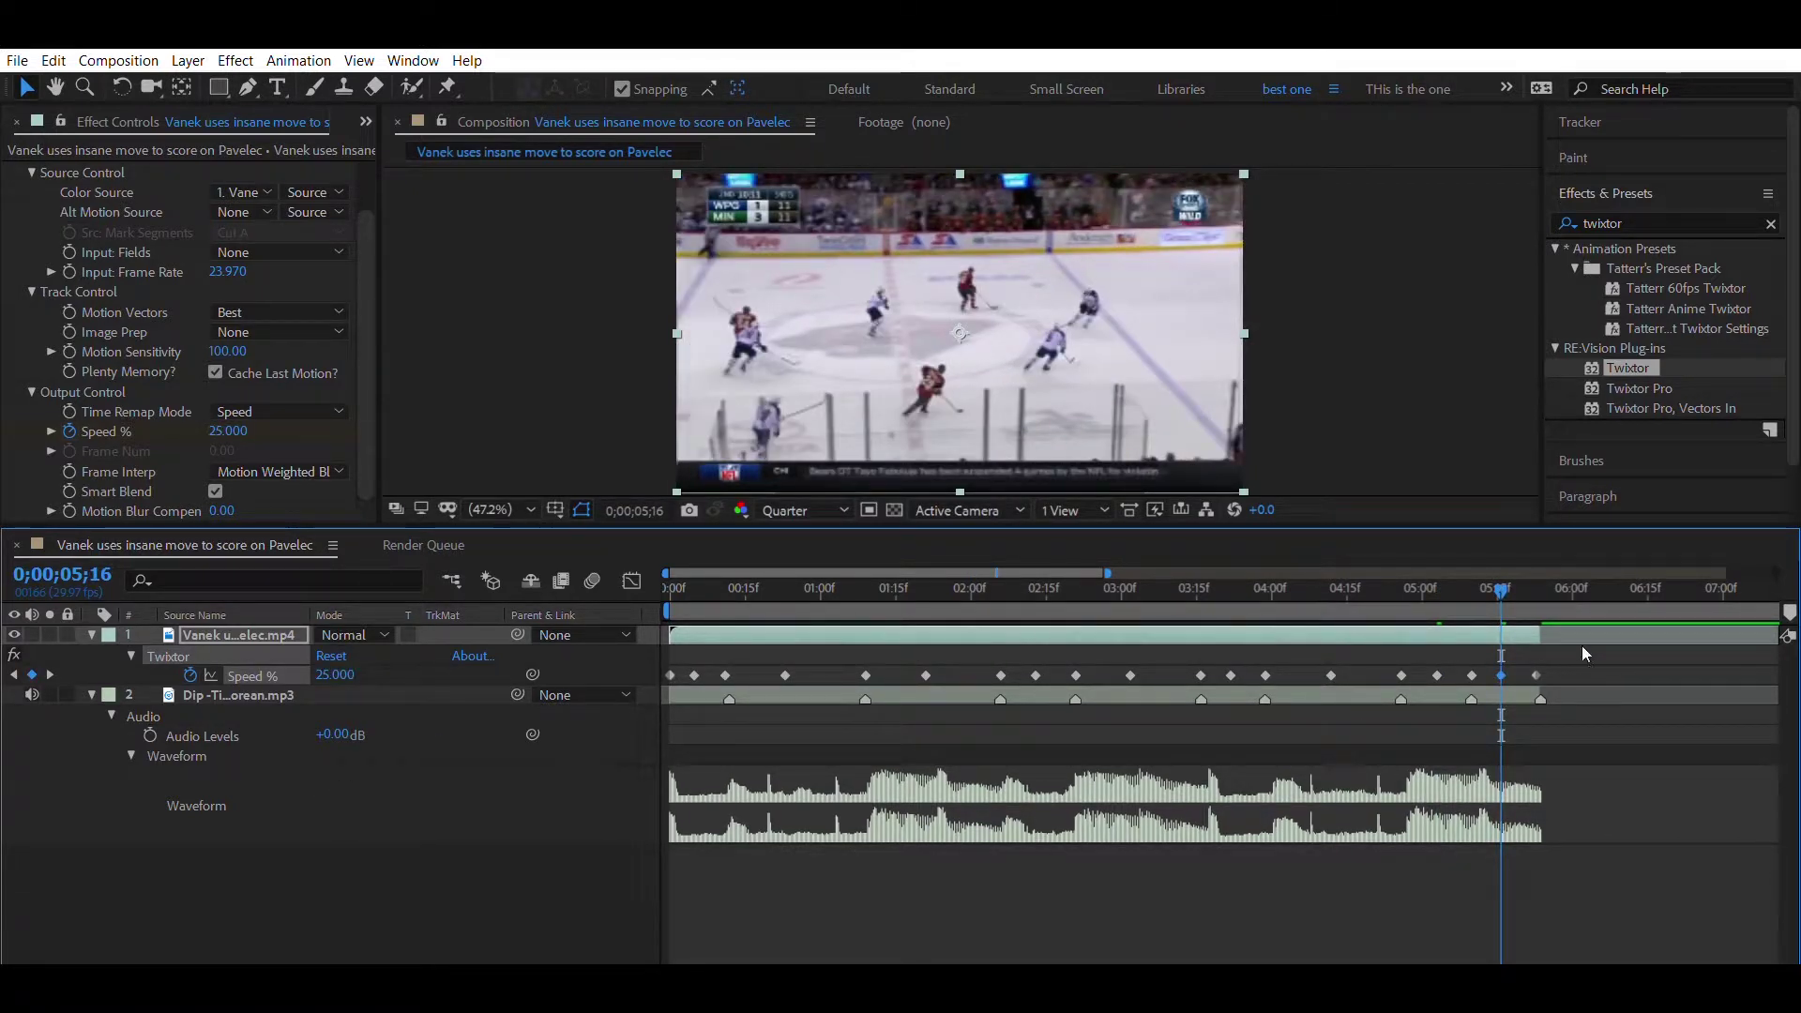
Select all Speed % keyframes, apply Easy Ease with F9, and switch to the Graph Editor
{"action": "left_click_drag", "start_coordinate": [1582, 654], "coordinate": [600, 685]}
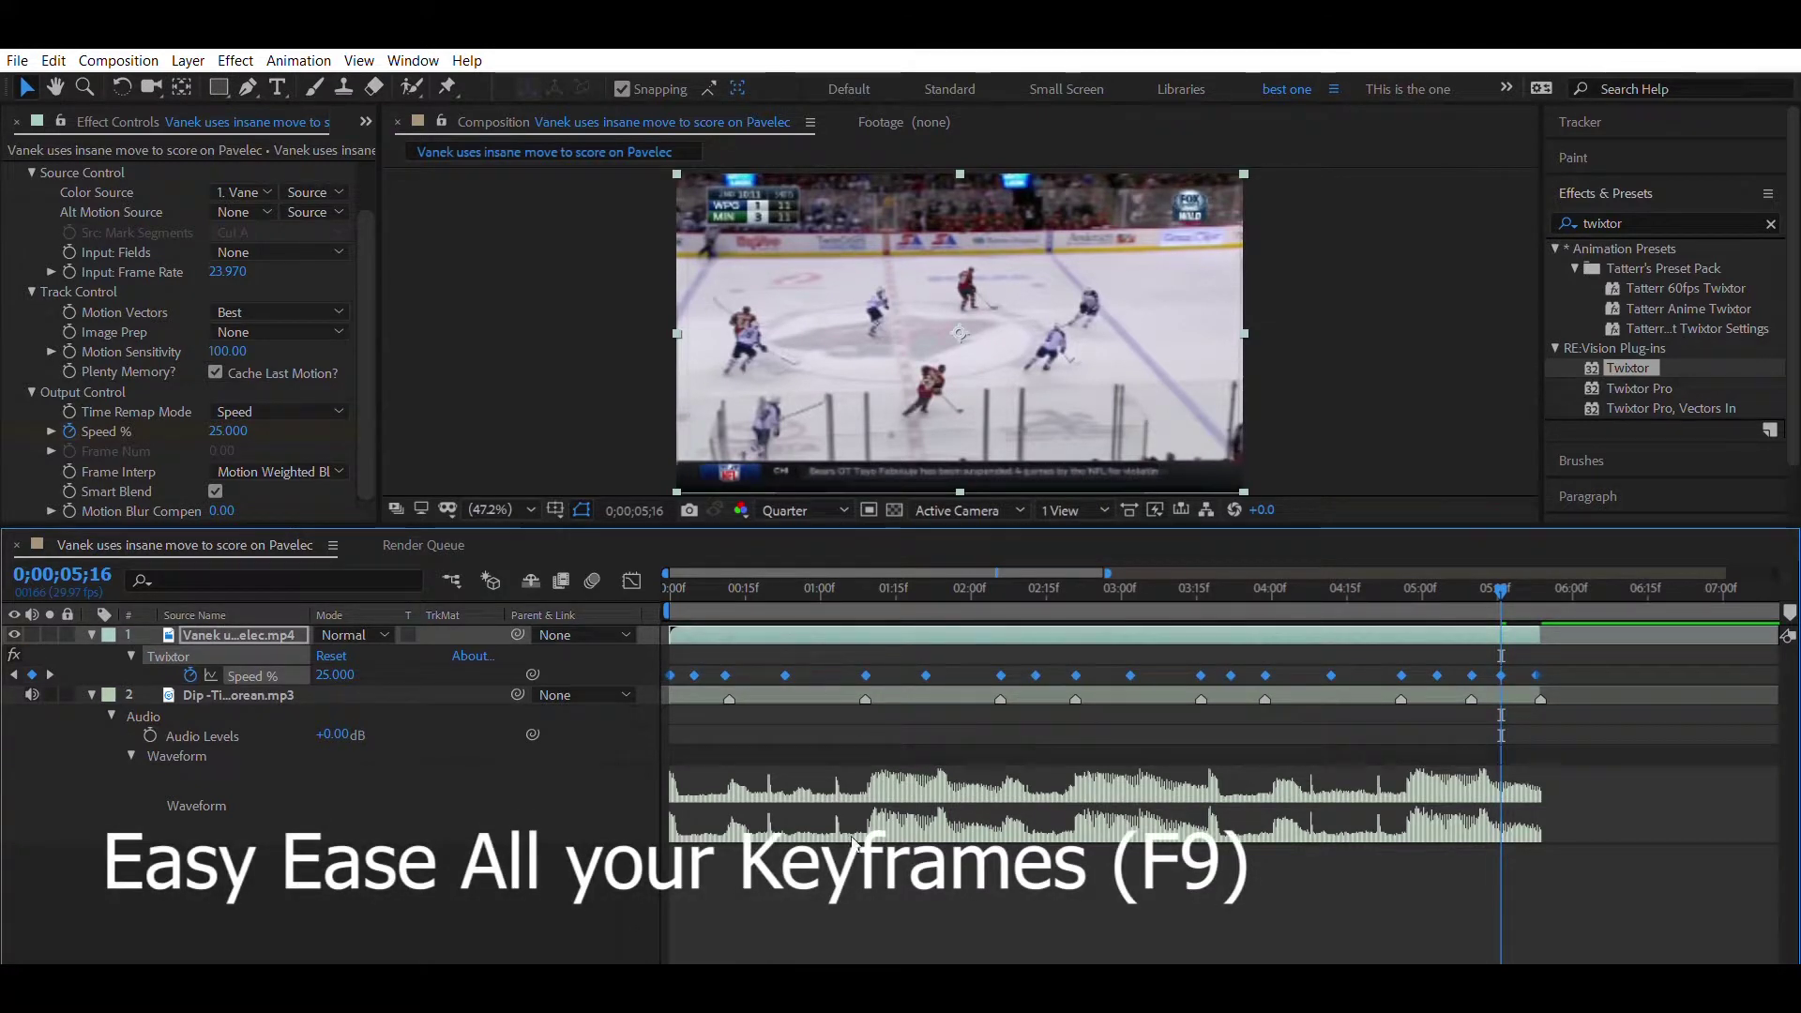
{"action": "key", "text": "F9"}
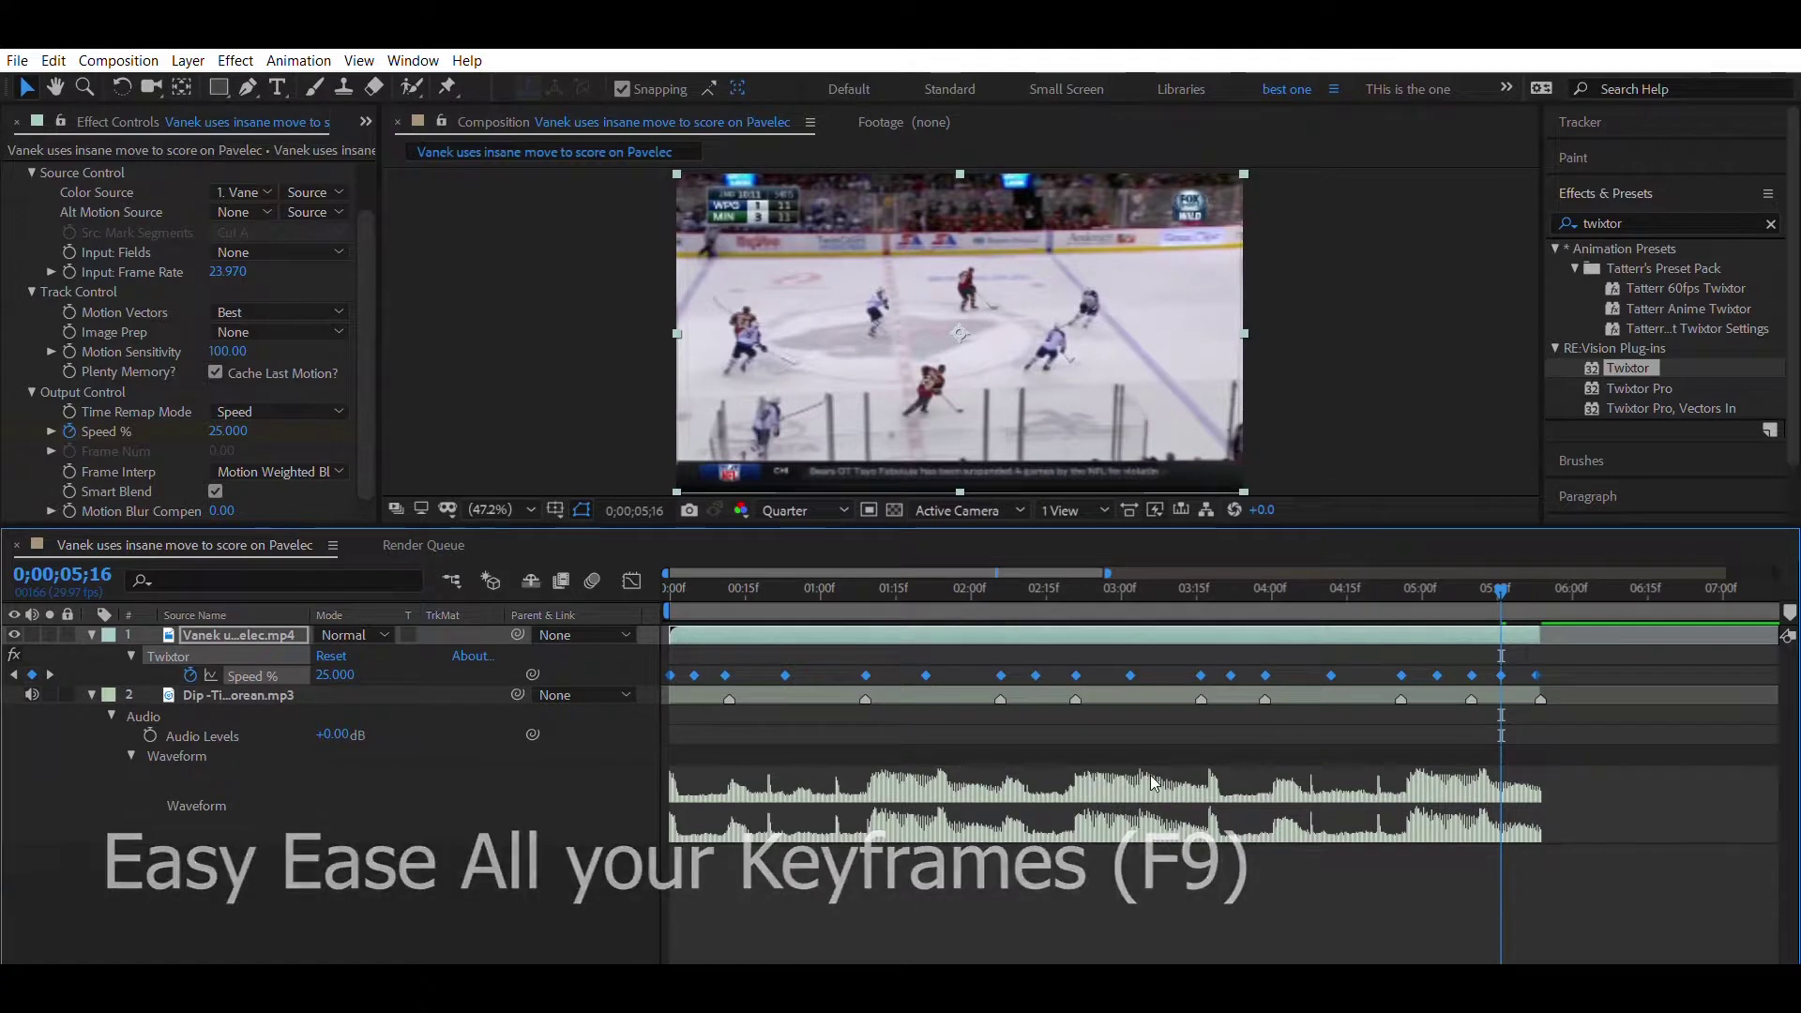
{"action": "left_click", "coordinate": [633, 577]}
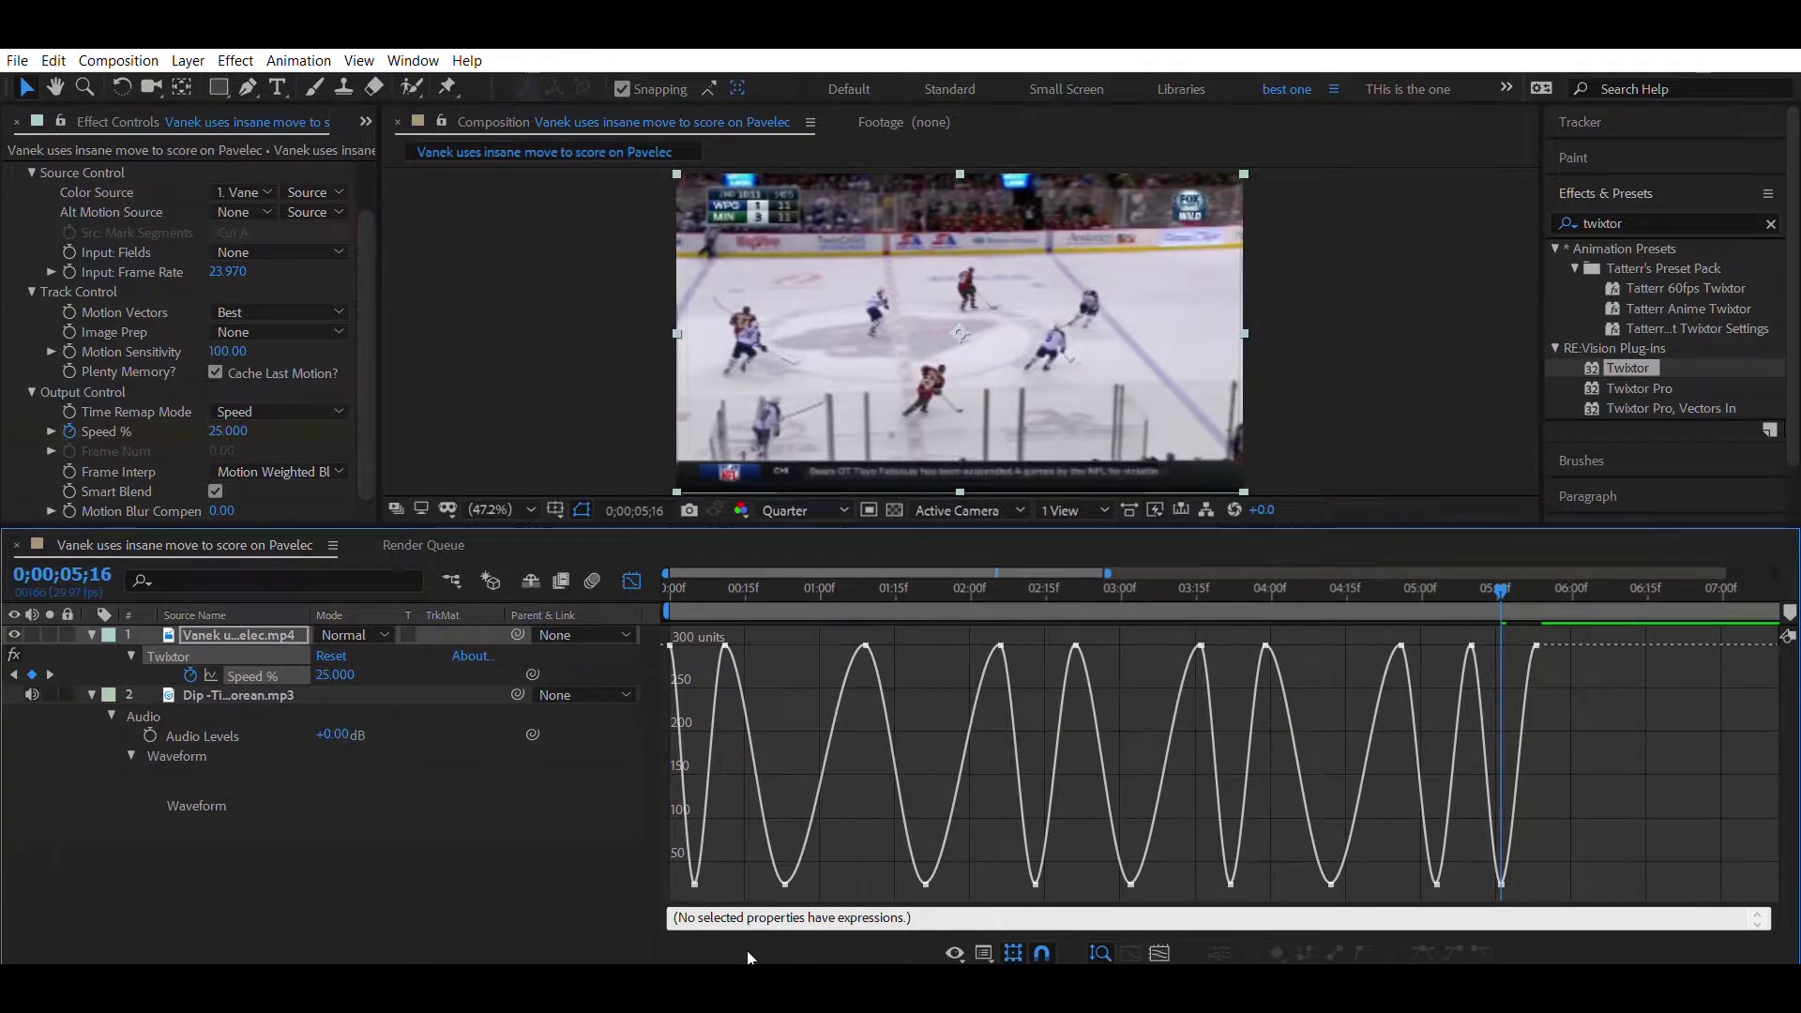
Zoom into the curve and drag out the first low keyframe's Bezier handles to widen the dip
{"action": "key", "text": "equal"}
{"action": "scroll", "coordinate": [1079, 957], "scroll_direction": "down", "scroll_amount": 3}
{"action": "scroll", "coordinate": [861, 942], "scroll_direction": "up", "scroll_amount": 3}
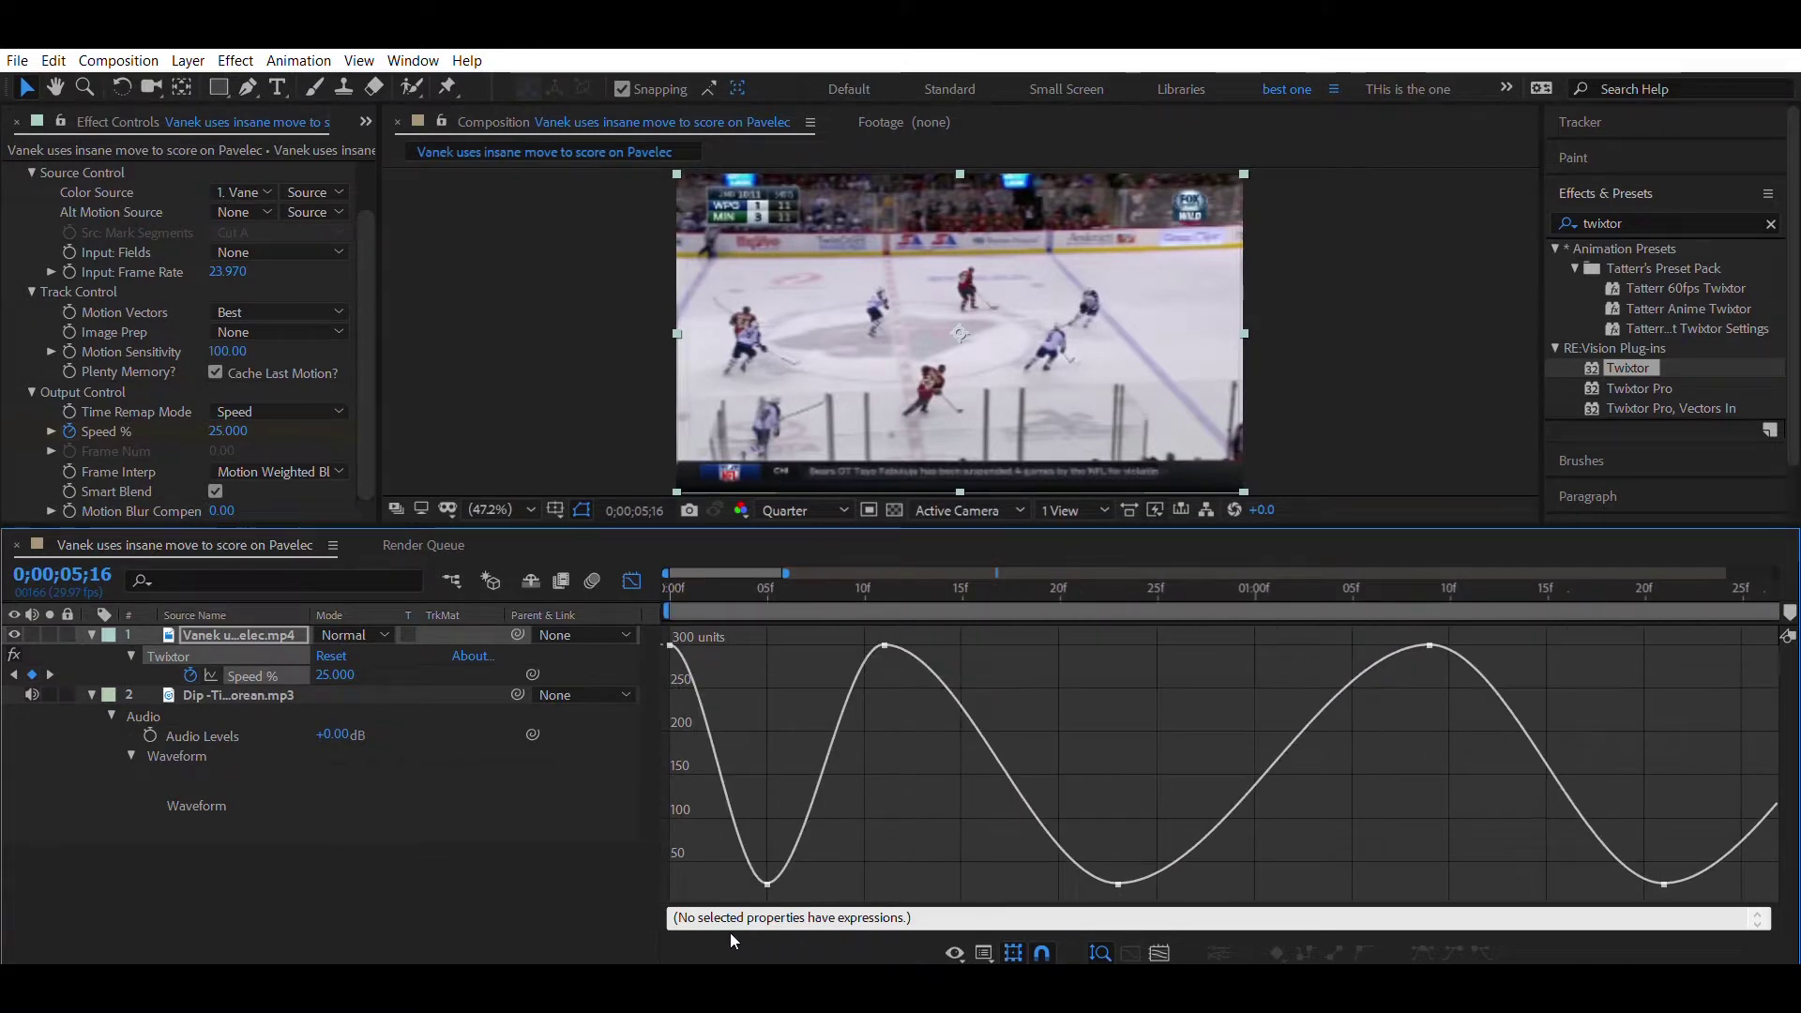
{"action": "left_click", "coordinate": [768, 884]}
{"action": "left_click_drag", "start_coordinate": [805, 883], "coordinate": [885, 884]}
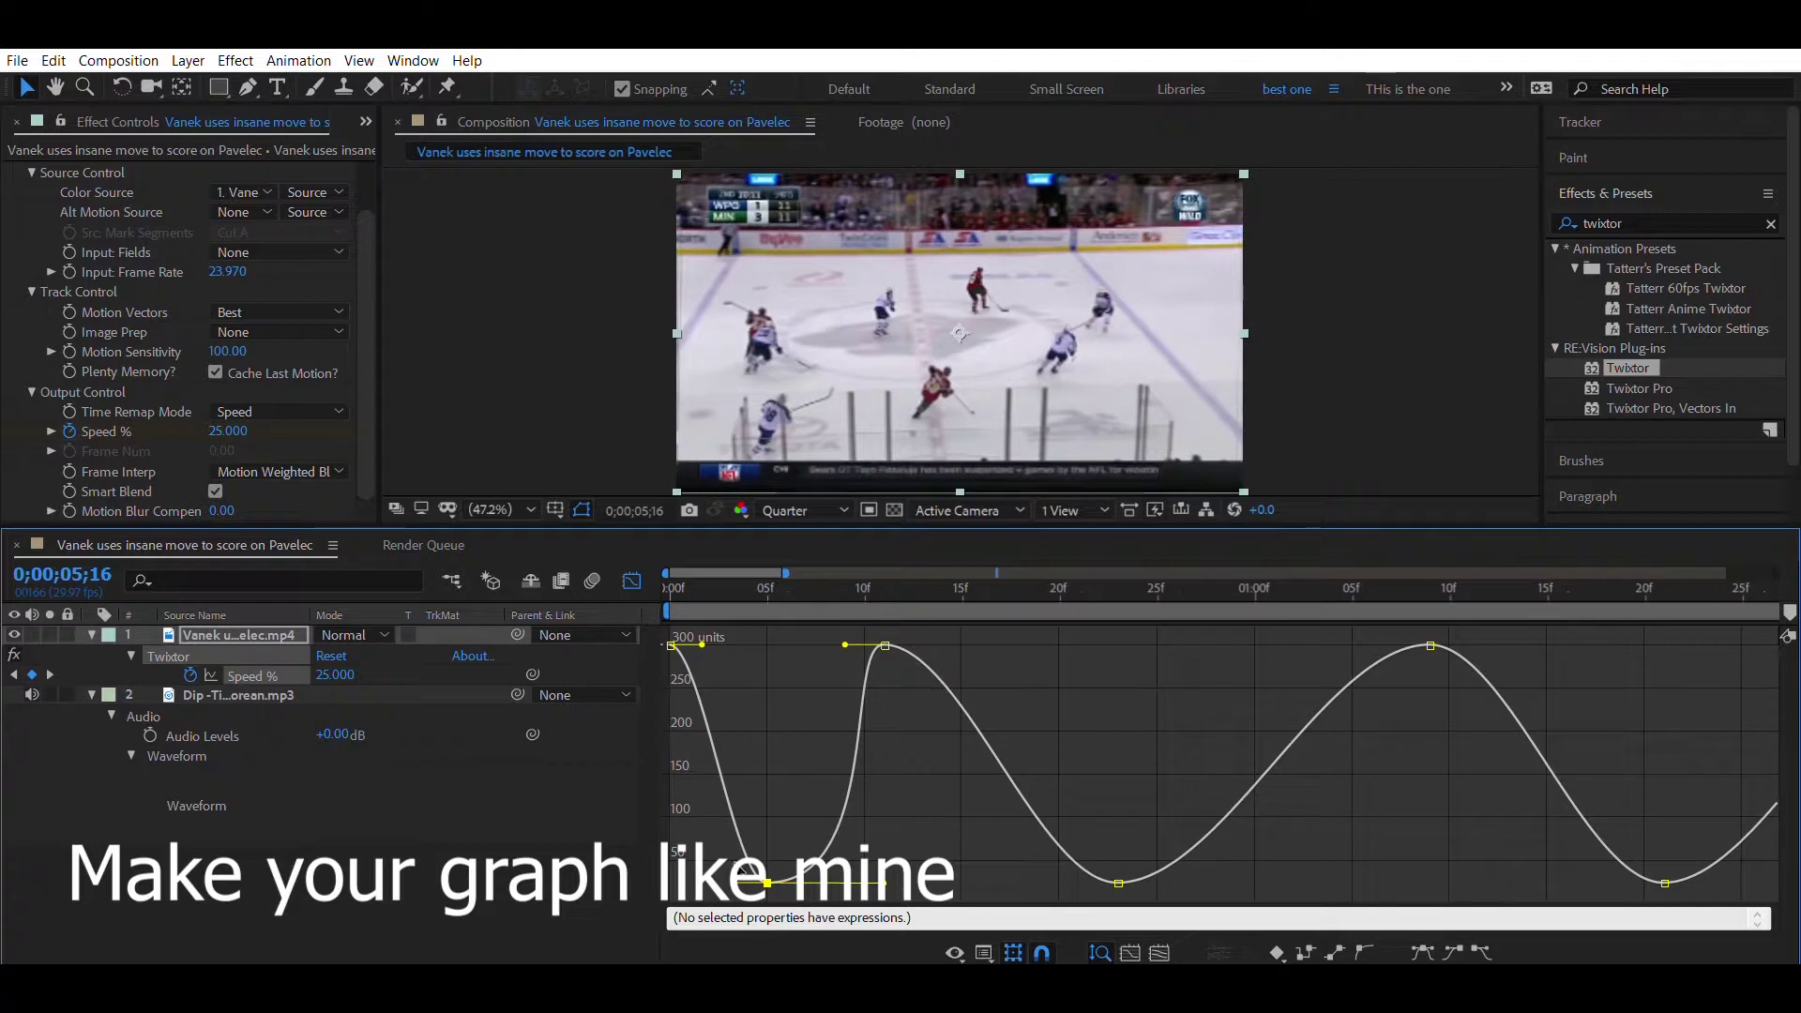
{"action": "mouse_move", "coordinate": [741, 882]}
{"action": "left_mouse_down"}
{"action": "mouse_move", "coordinate": [634, 880]}
{"action": "mouse_move", "coordinate": [666, 843]}
{"action": "mouse_move", "coordinate": [681, 865]}
{"action": "left_mouse_up"}
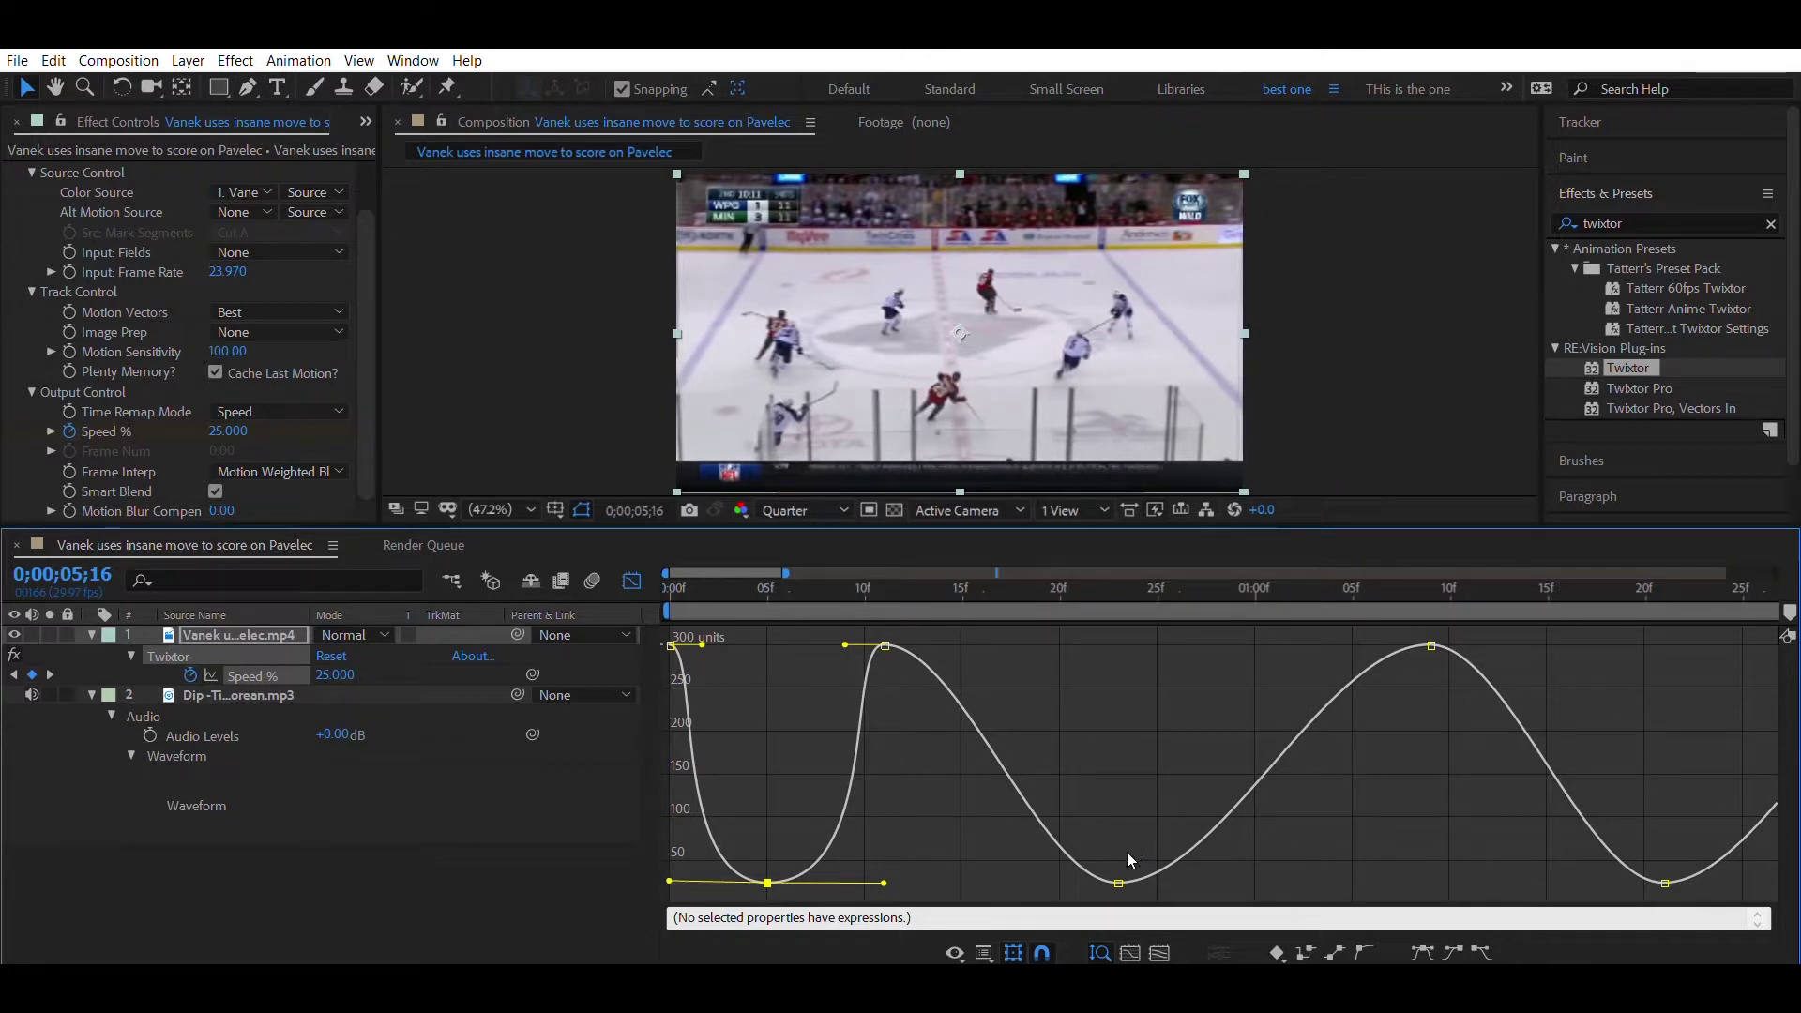
Widen the second low keyframe's Bezier handles and adjust the easing at the second peak
{"action": "left_click", "coordinate": [1127, 879]}
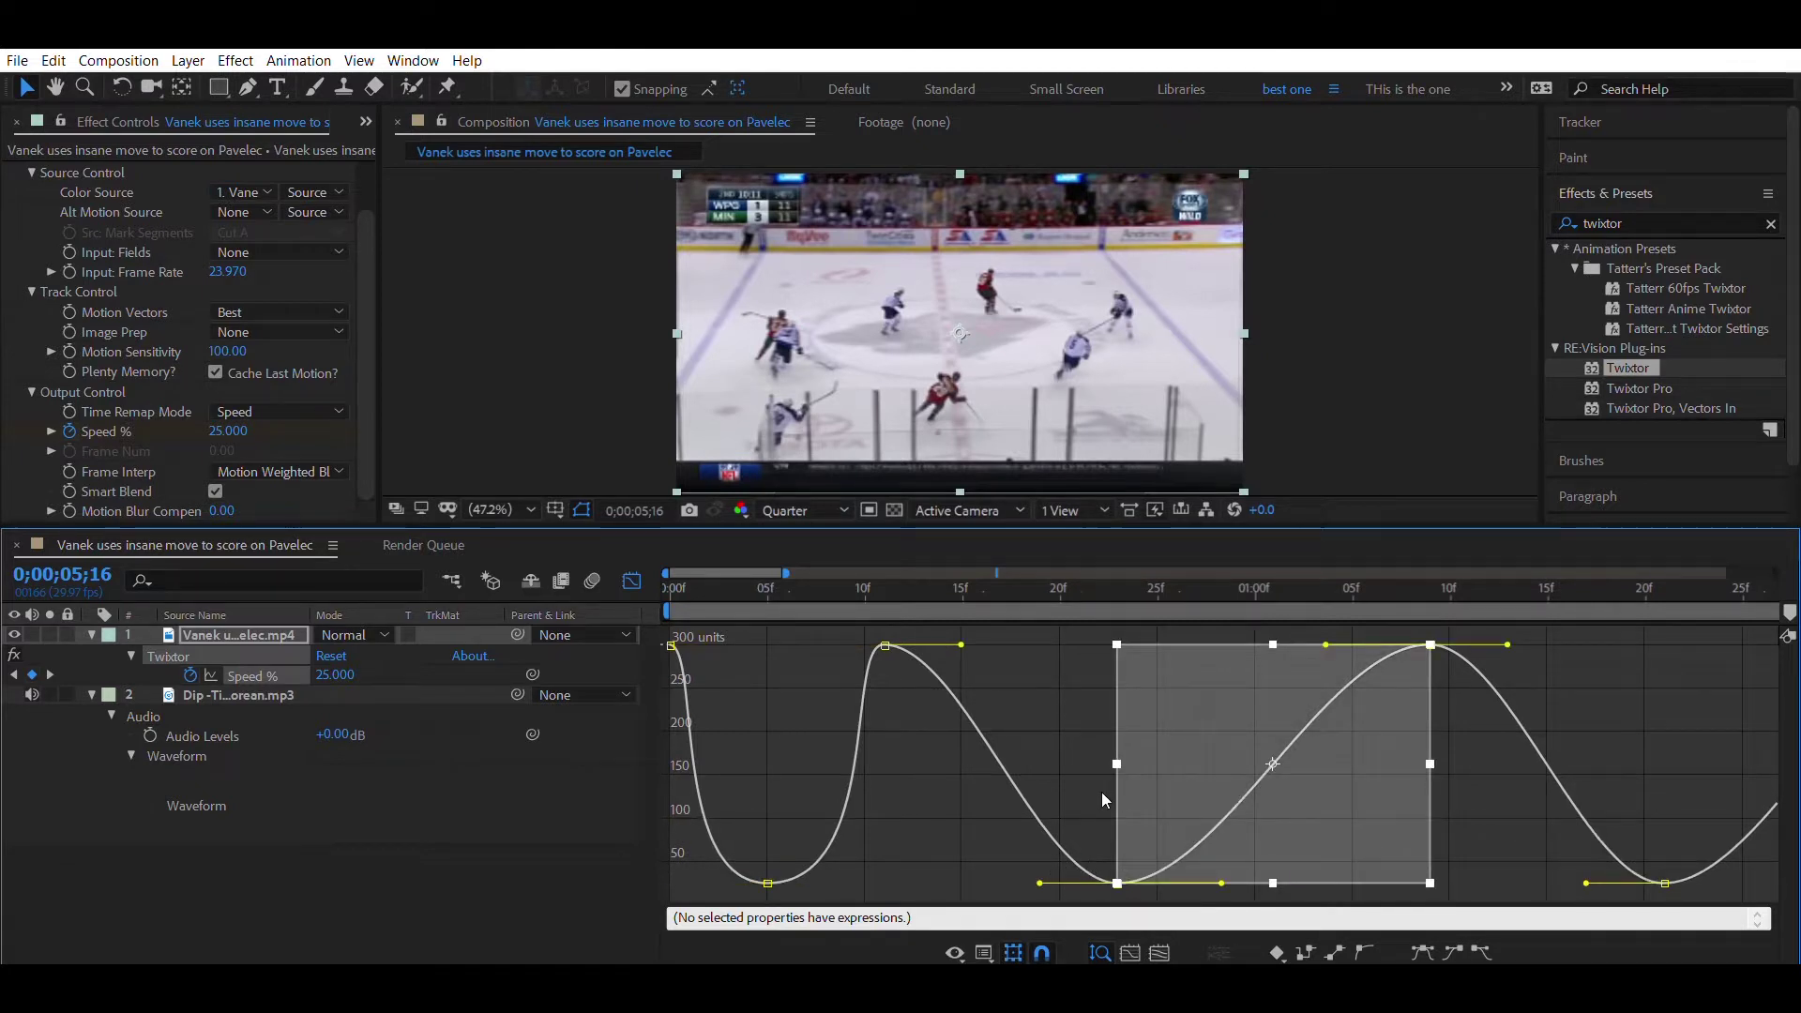
{"action": "left_click", "coordinate": [1101, 791]}
{"action": "left_click", "coordinate": [1117, 884]}
{"action": "left_click_drag", "start_coordinate": [1221, 883], "coordinate": [1283, 880]}
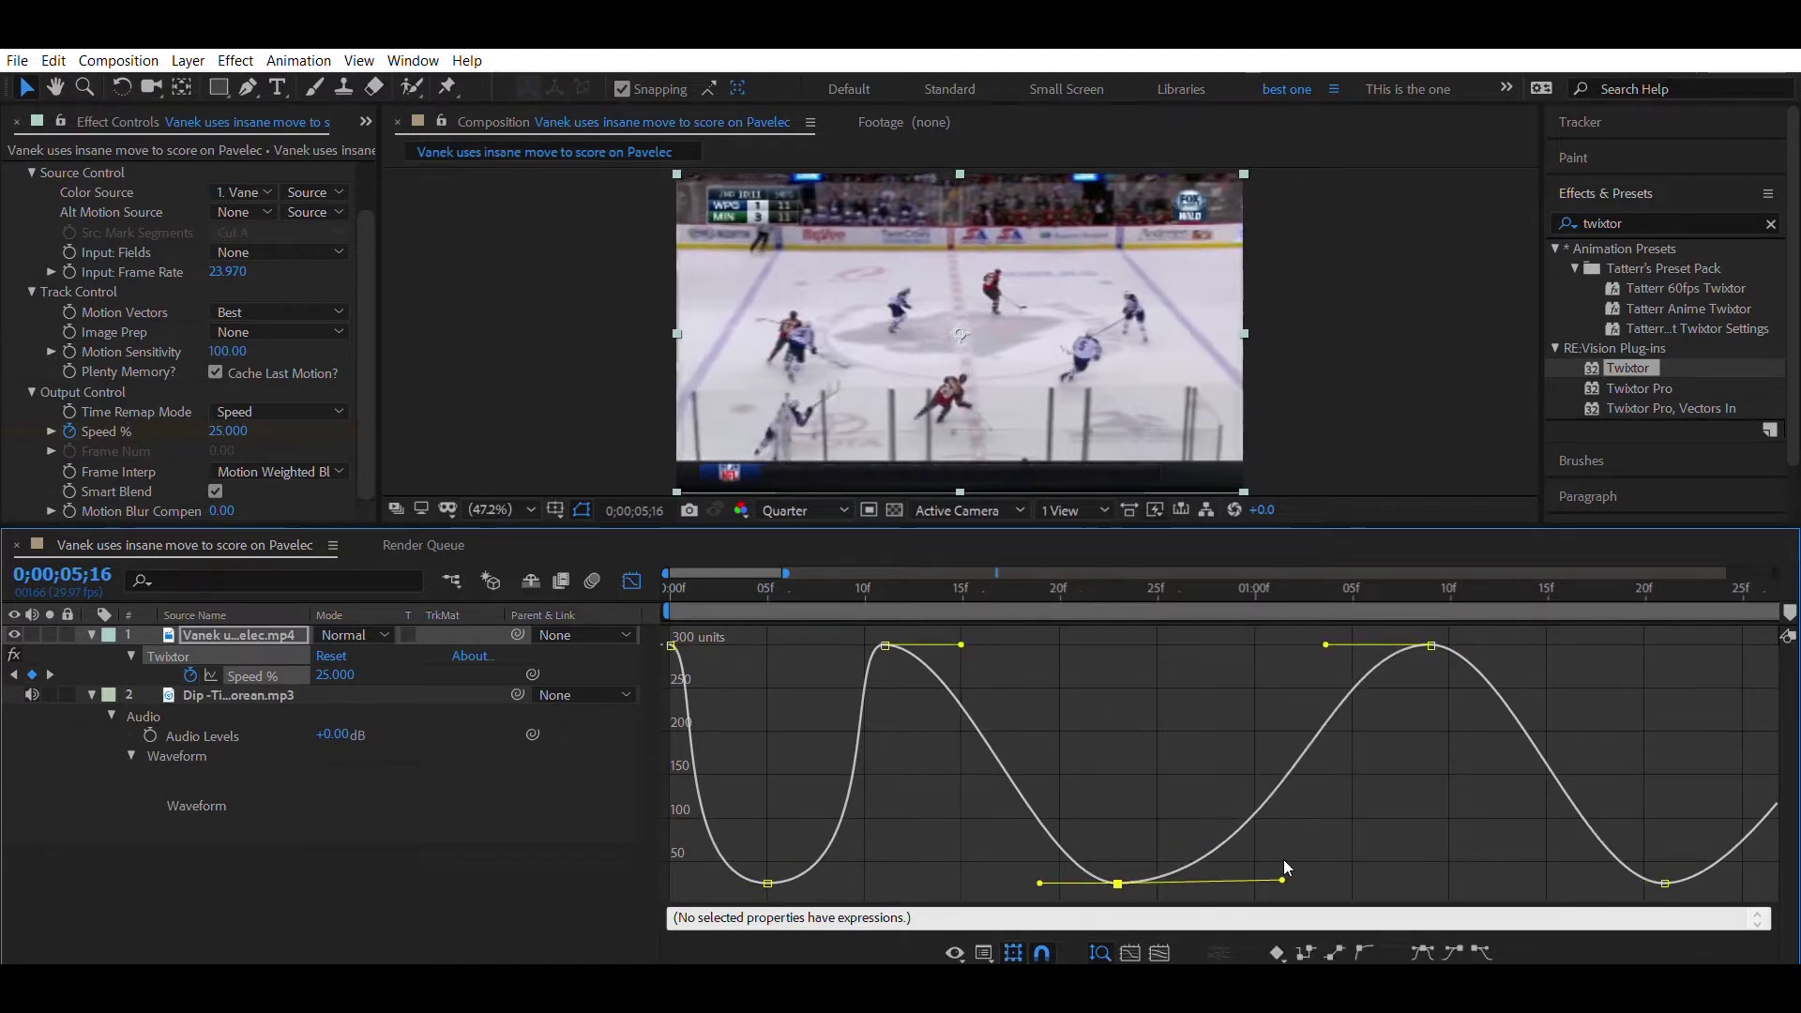
{"action": "left_click_drag", "start_coordinate": [1039, 883], "coordinate": [947, 882]}
{"action": "left_click_drag", "start_coordinate": [962, 644], "coordinate": [969, 645]}
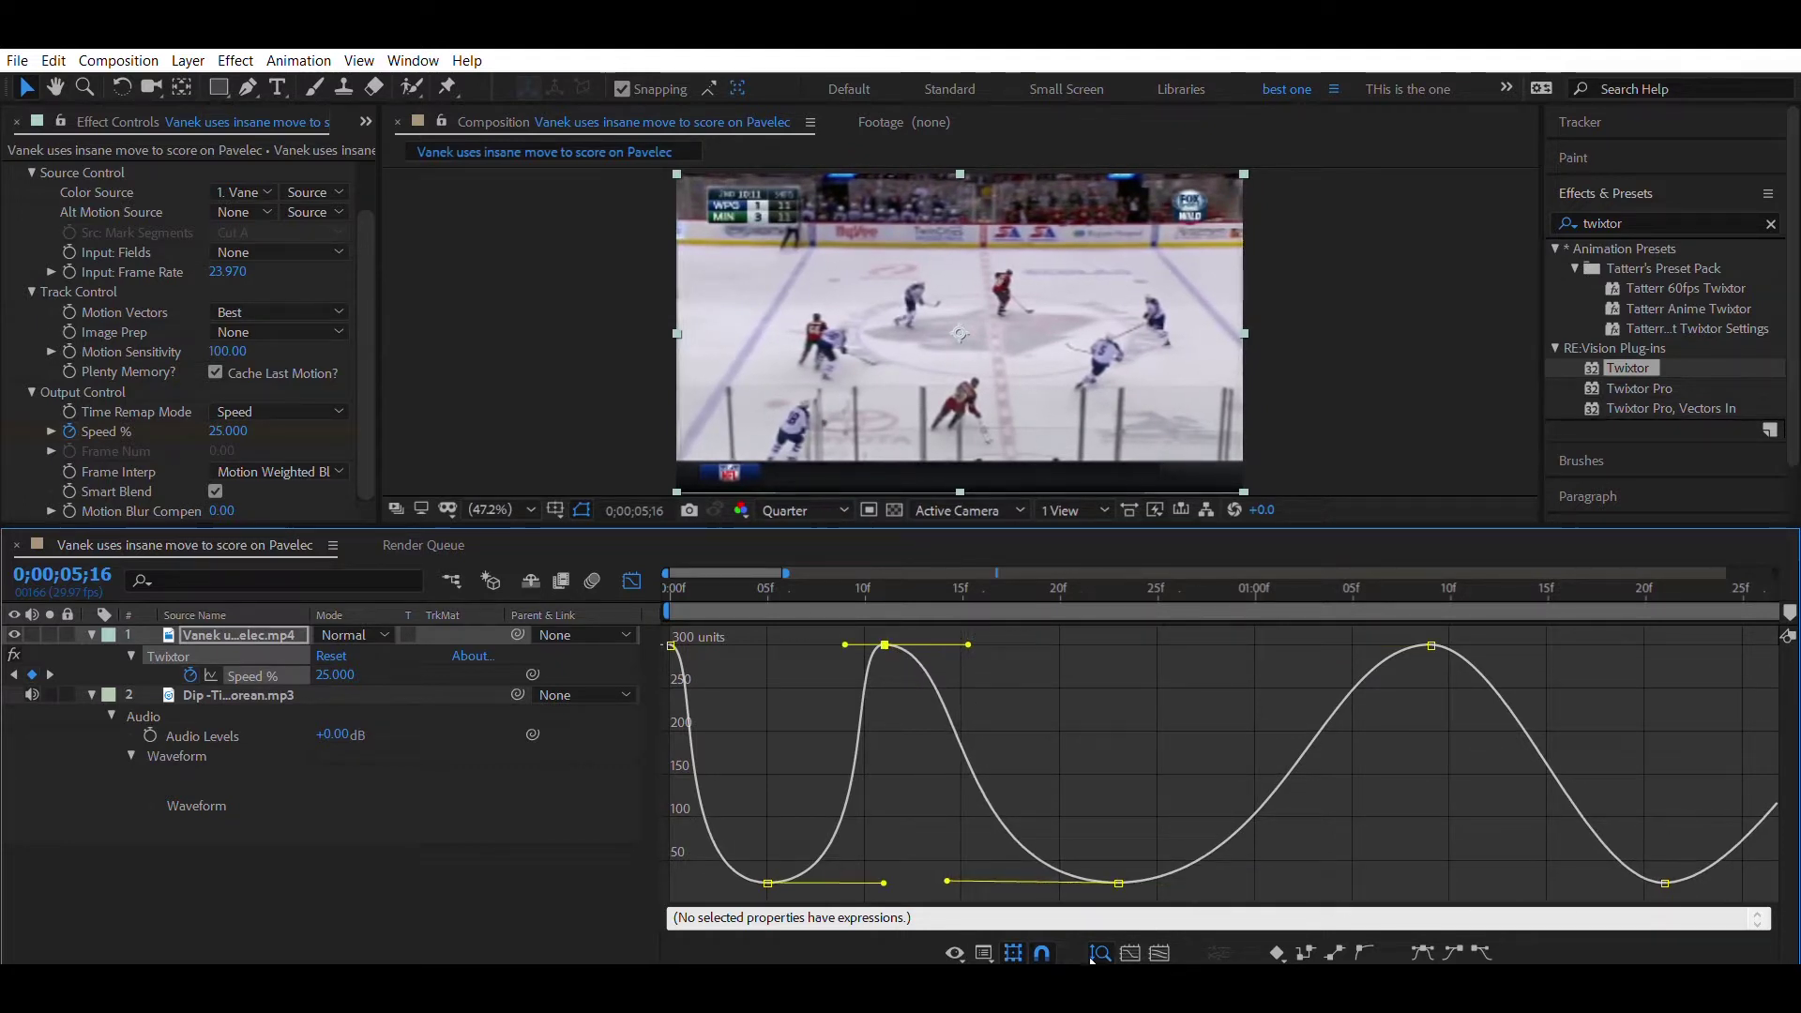
{"action": "scroll", "coordinate": [1231, 865], "scroll_direction": "right", "scroll_amount": 2}
Drag out the Bezier handles of the next low keyframes to ease gradually into their dips
{"action": "scroll", "coordinate": [1231, 865], "scroll_direction": "right", "scroll_amount": 3}
{"action": "scroll", "coordinate": [1231, 865], "scroll_direction": "right", "scroll_amount": 2}
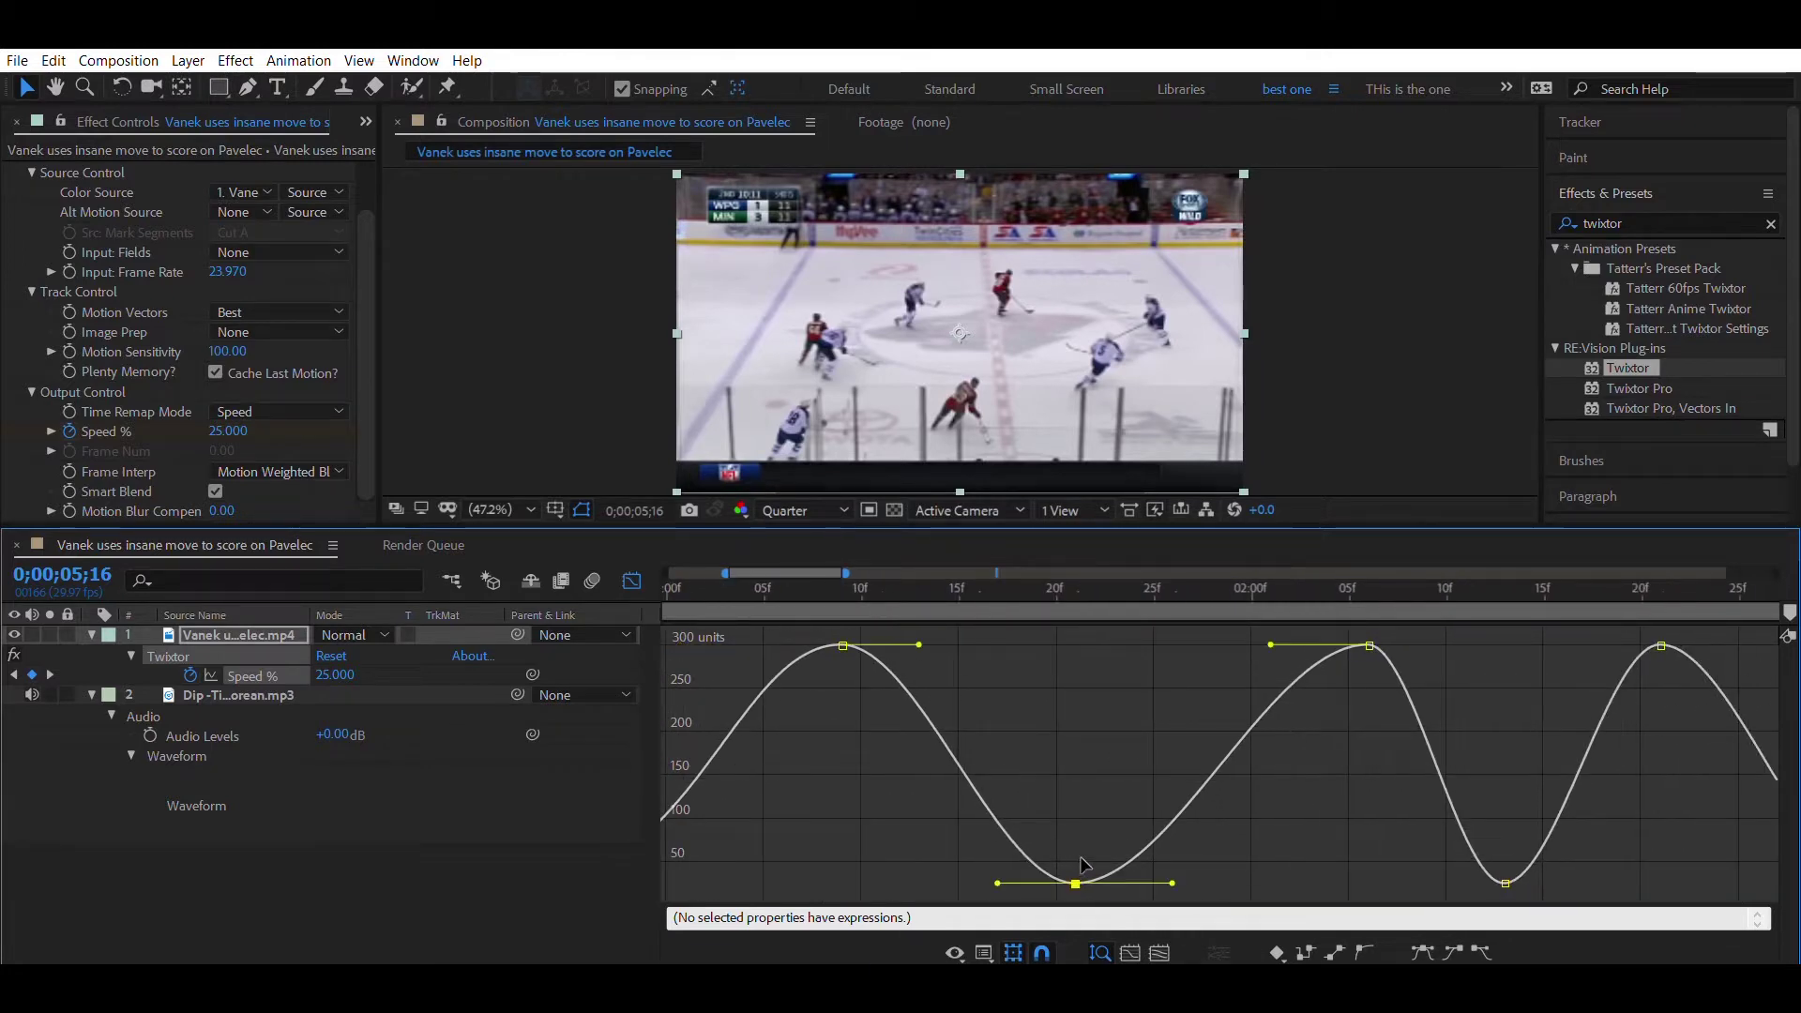
{"action": "left_click_drag", "start_coordinate": [997, 884], "coordinate": [911, 883]}
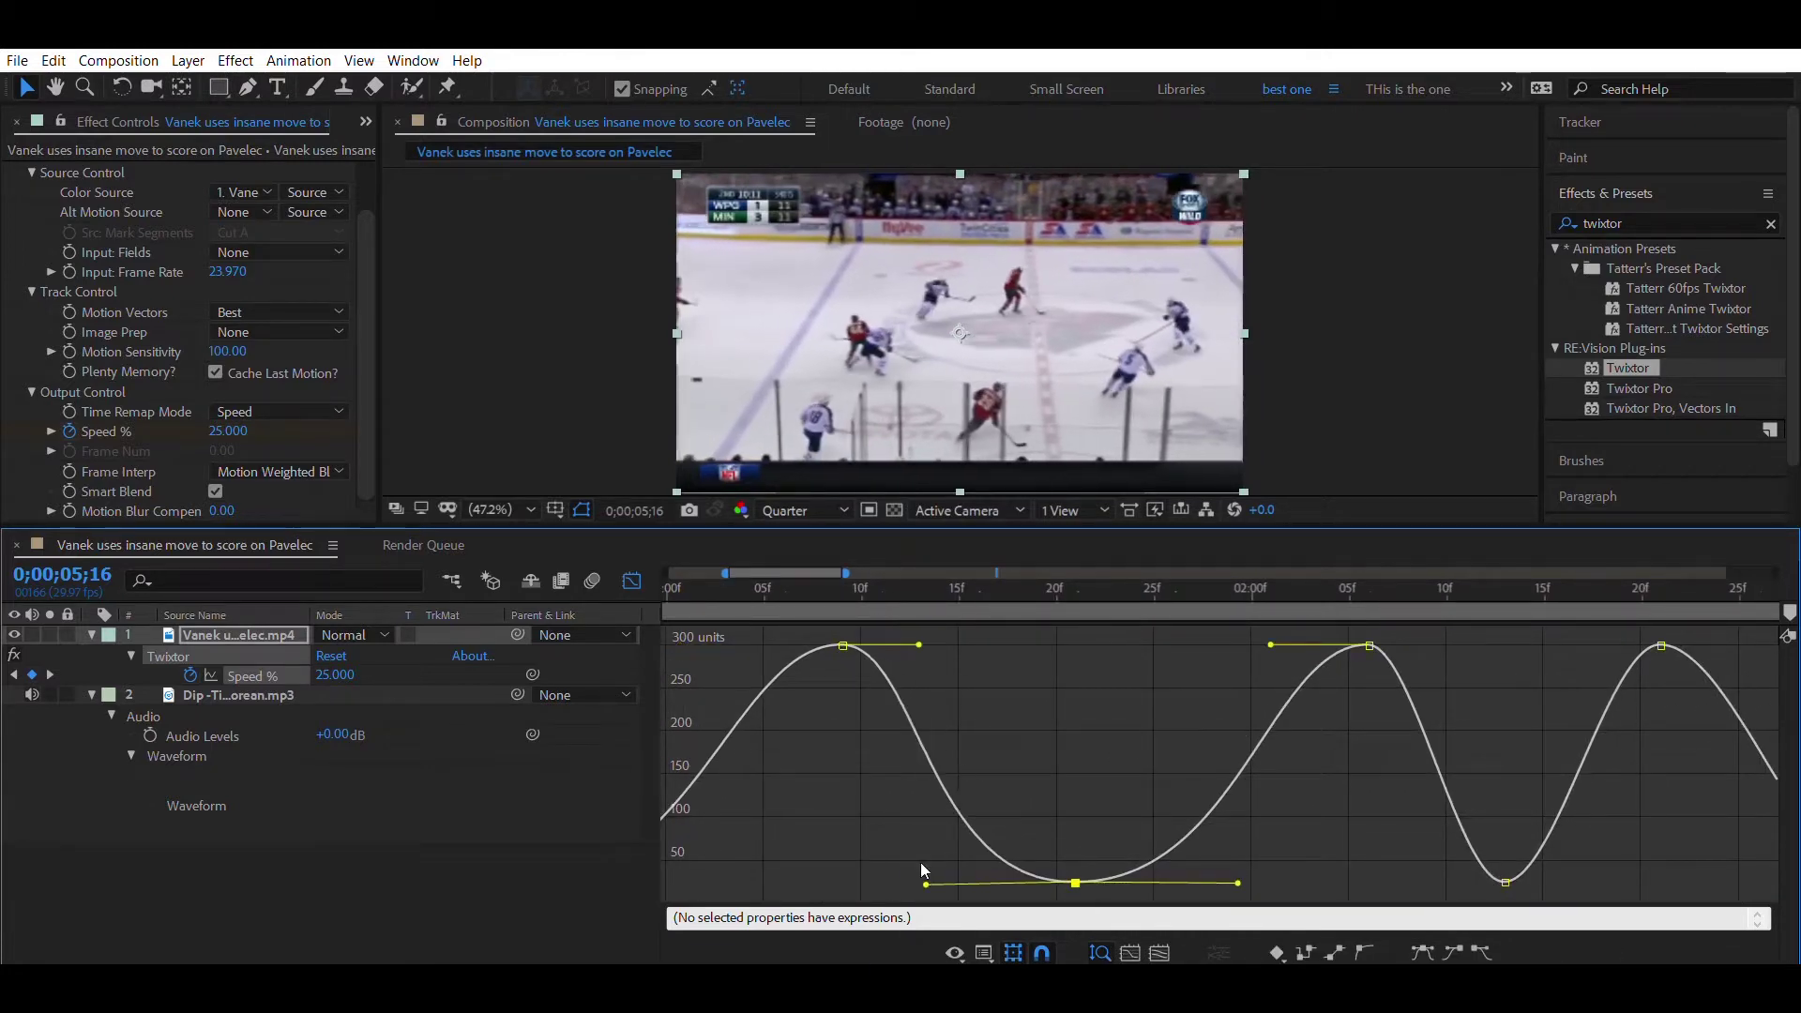
{"action": "scroll", "coordinate": [1071, 872], "scroll_direction": "right", "scroll_amount": 5}
{"action": "left_click", "coordinate": [1070, 882]}
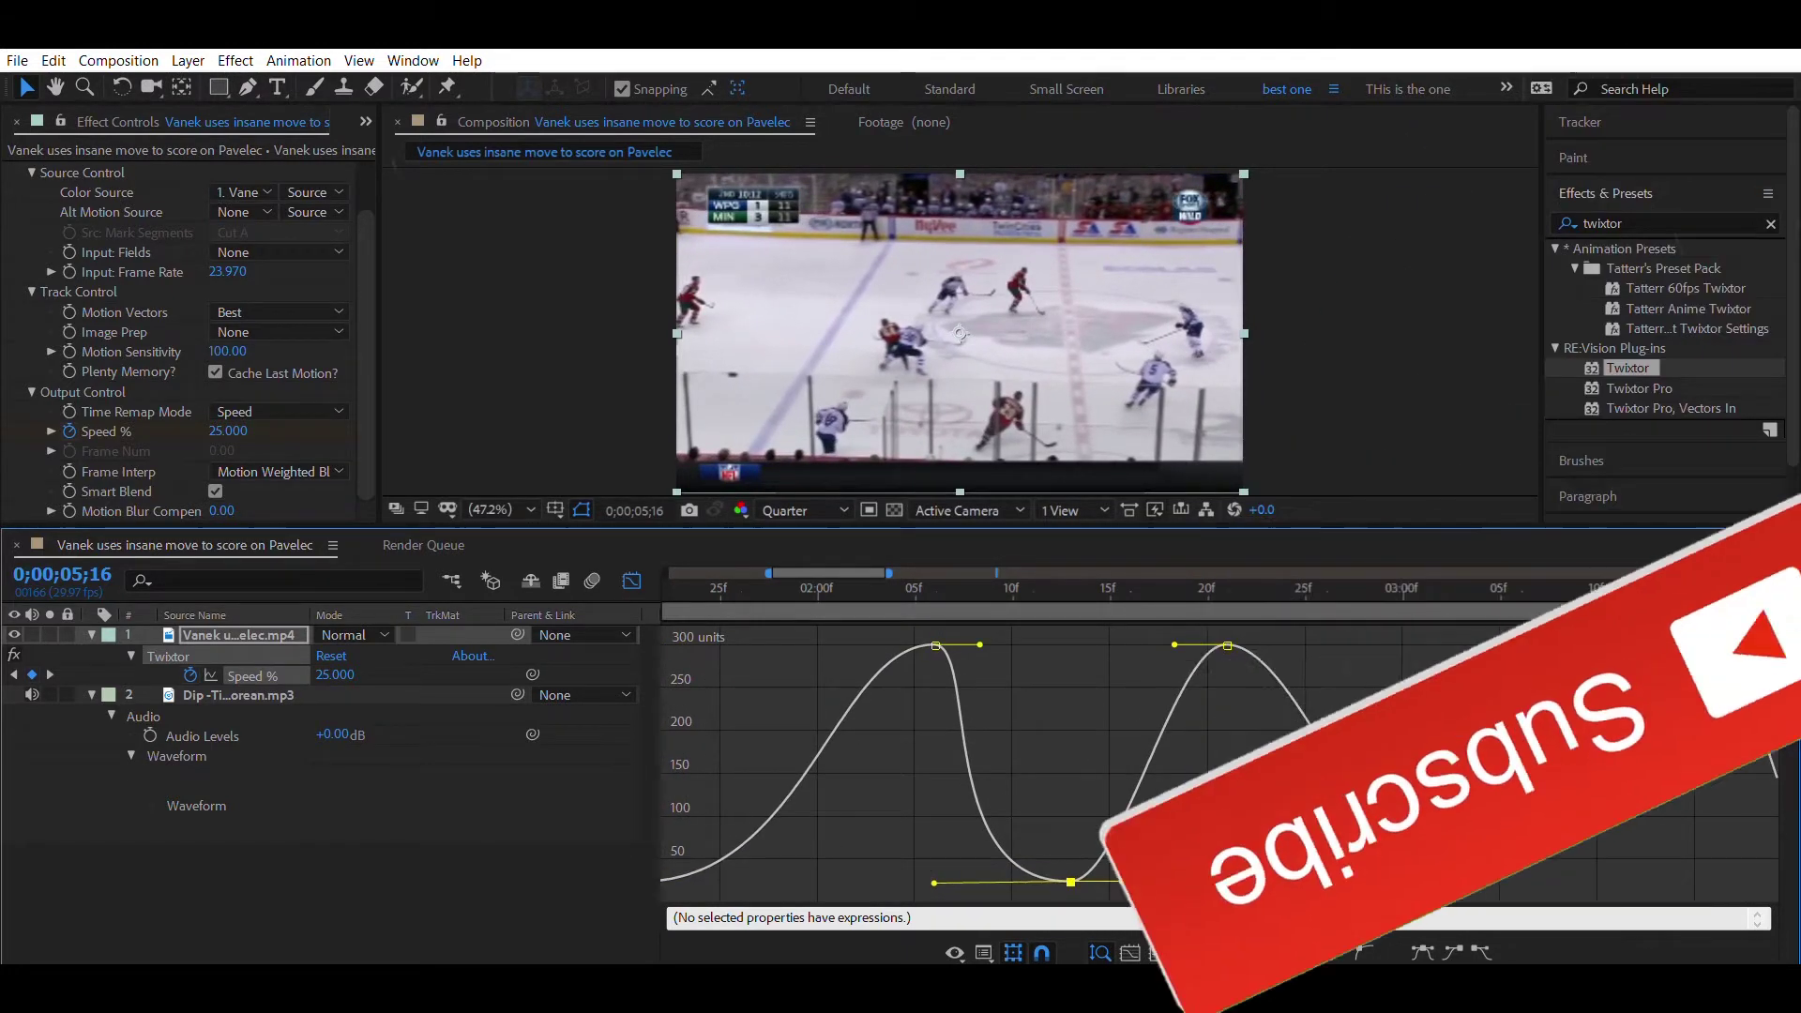
{"action": "left_click", "coordinate": [1442, 882]}
{"action": "scroll", "coordinate": [1517, 858], "scroll_direction": "right", "scroll_amount": 1}
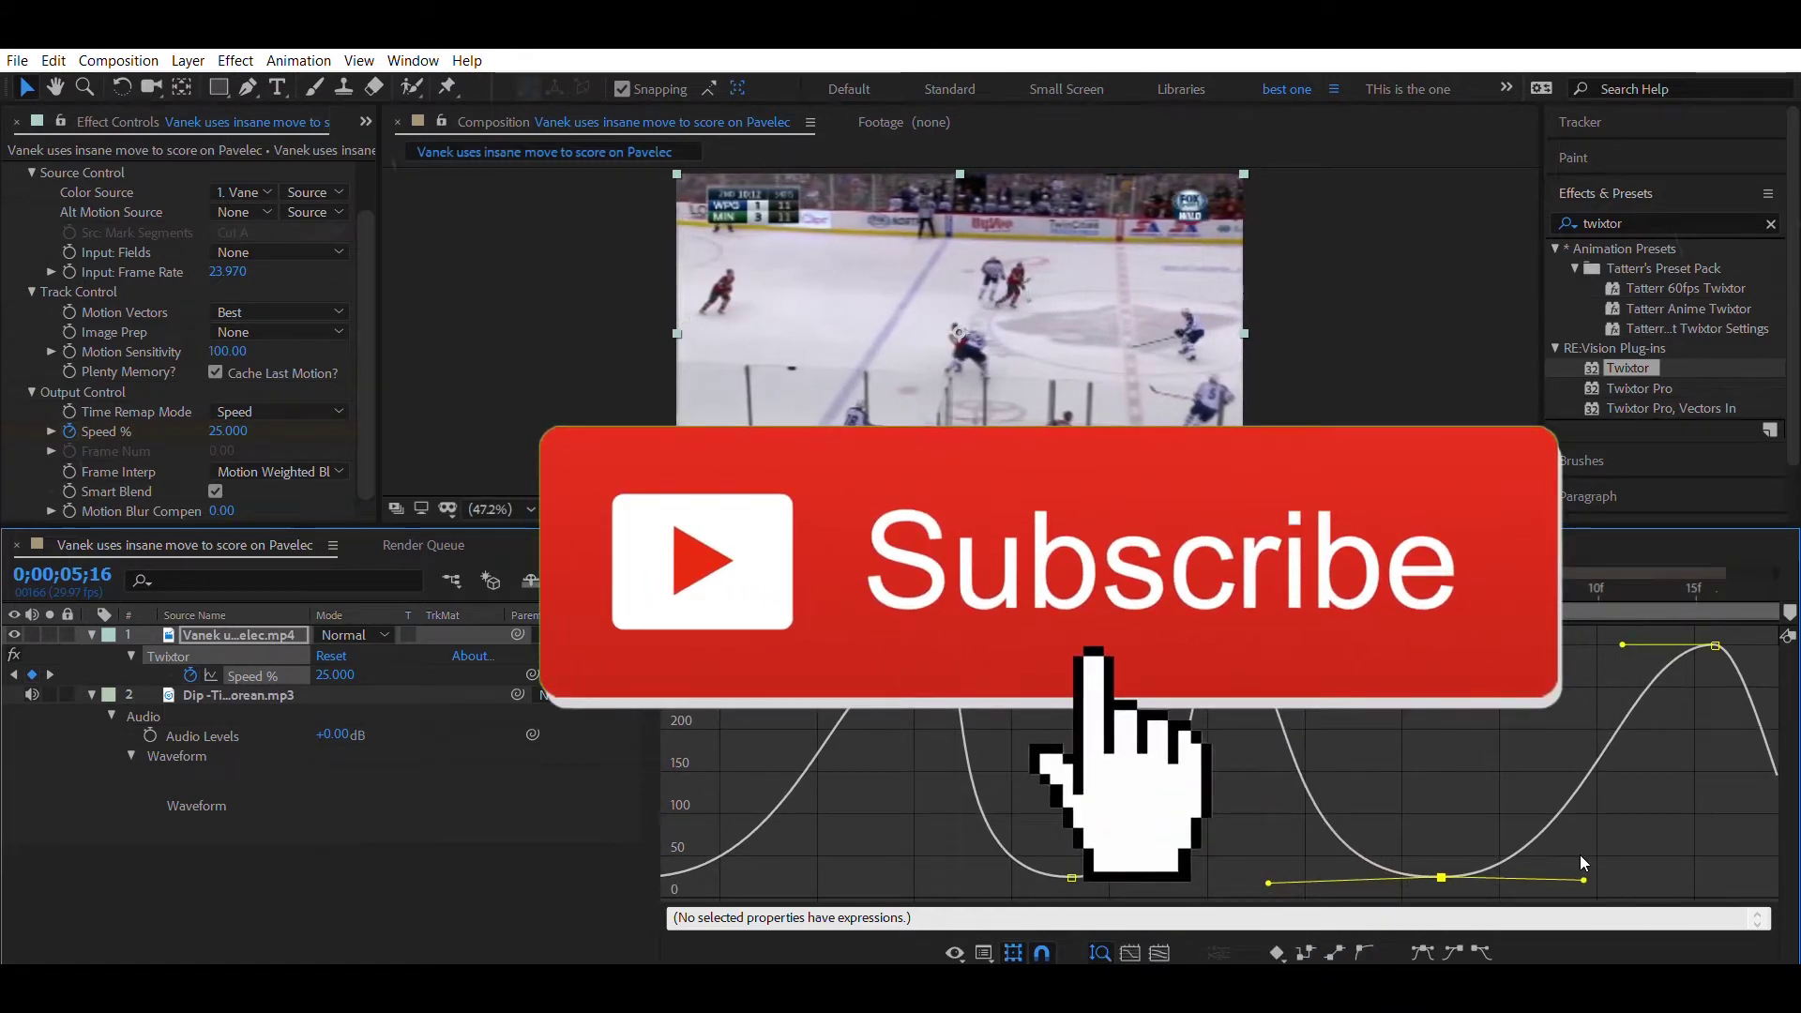
{"action": "scroll", "coordinate": [1220, 849], "scroll_direction": "right", "scroll_amount": 7}
{"action": "left_click", "coordinate": [1097, 881]}
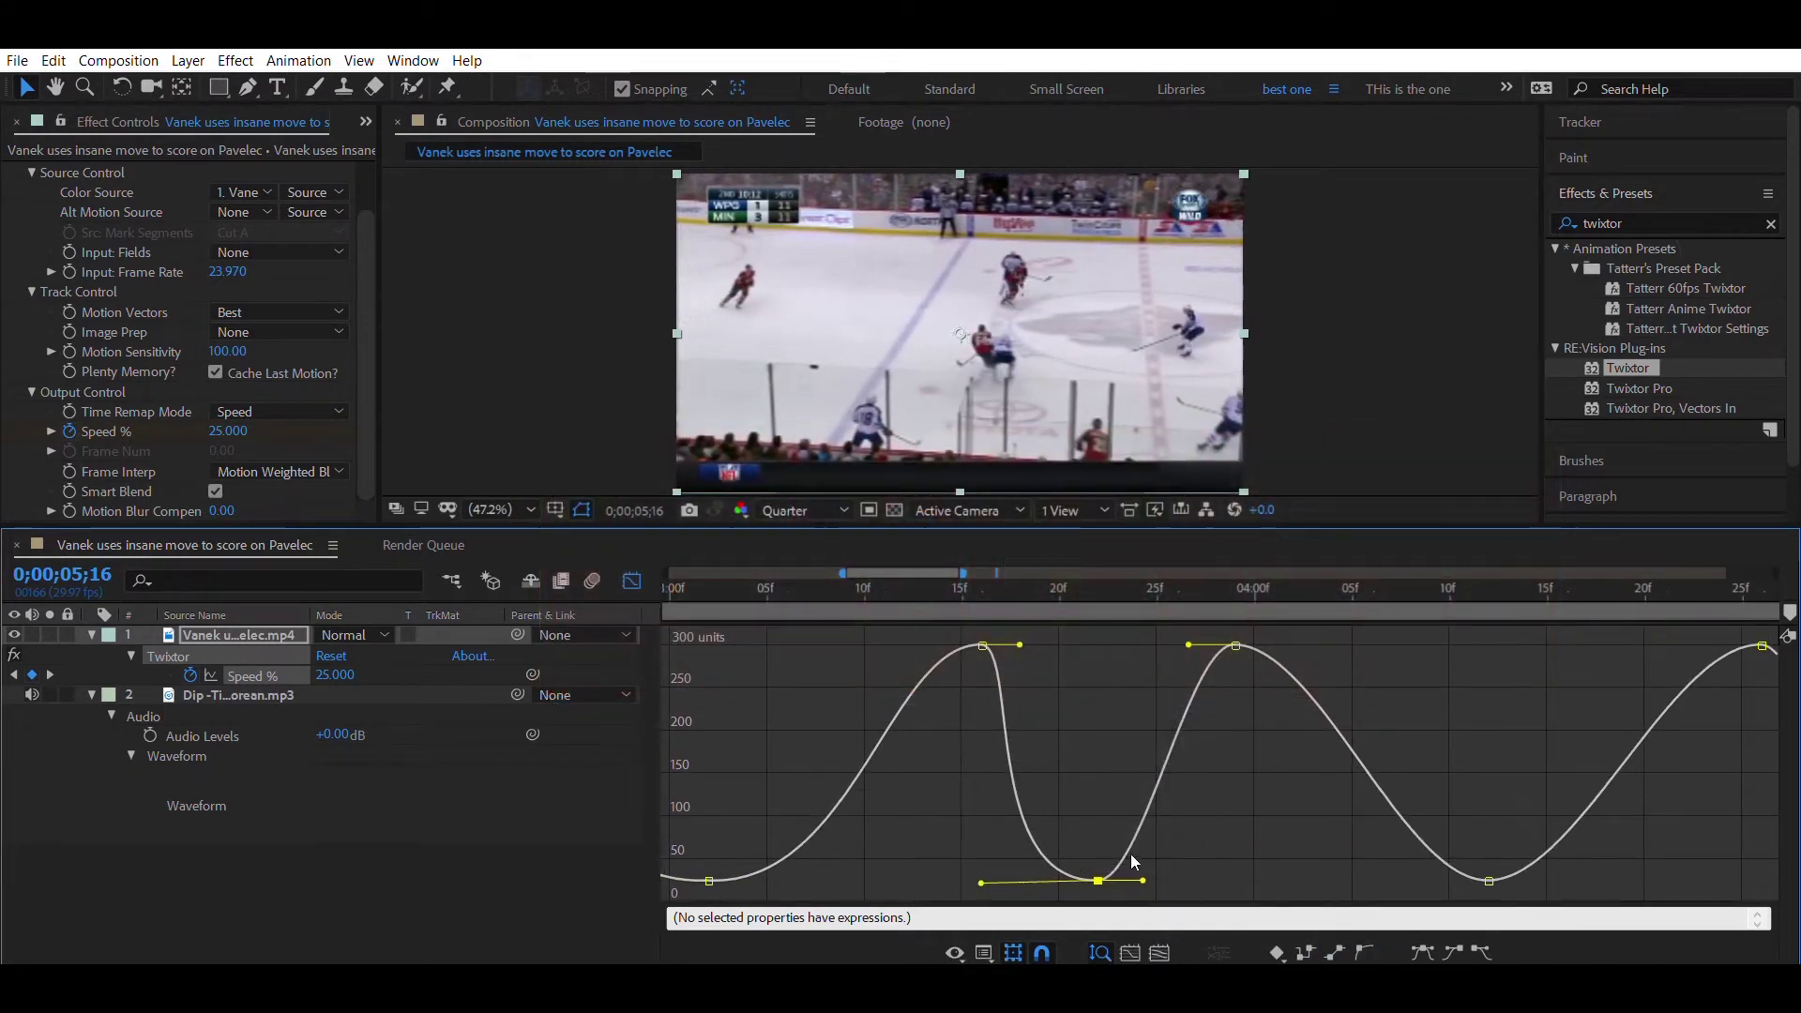
{"action": "left_click", "coordinate": [1489, 882]}
{"action": "left_click_drag", "start_coordinate": [1367, 882], "coordinate": [1298, 882]}
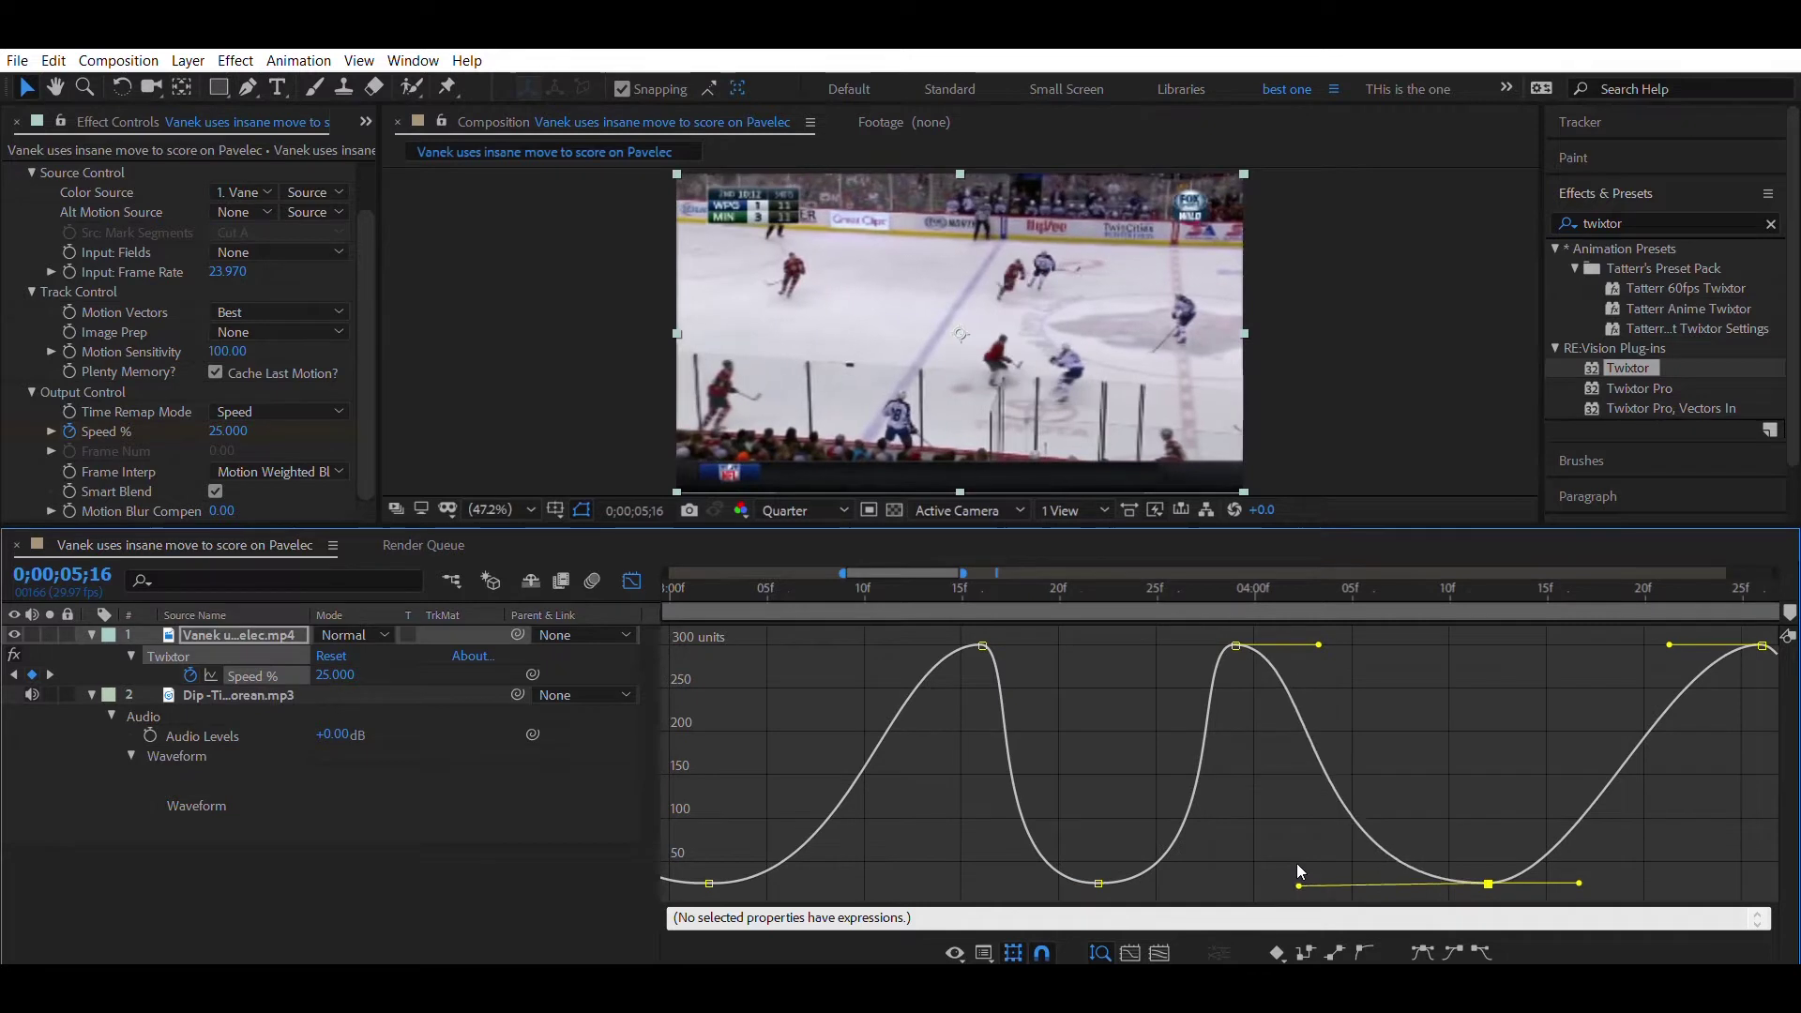
Stretch the handles on the final two dips through 0;00;05;16 and fit the whole curve in view
{"action": "scroll", "coordinate": [1126, 863], "scroll_direction": "right", "scroll_amount": 8}
{"action": "left_click", "coordinate": [1114, 883]}
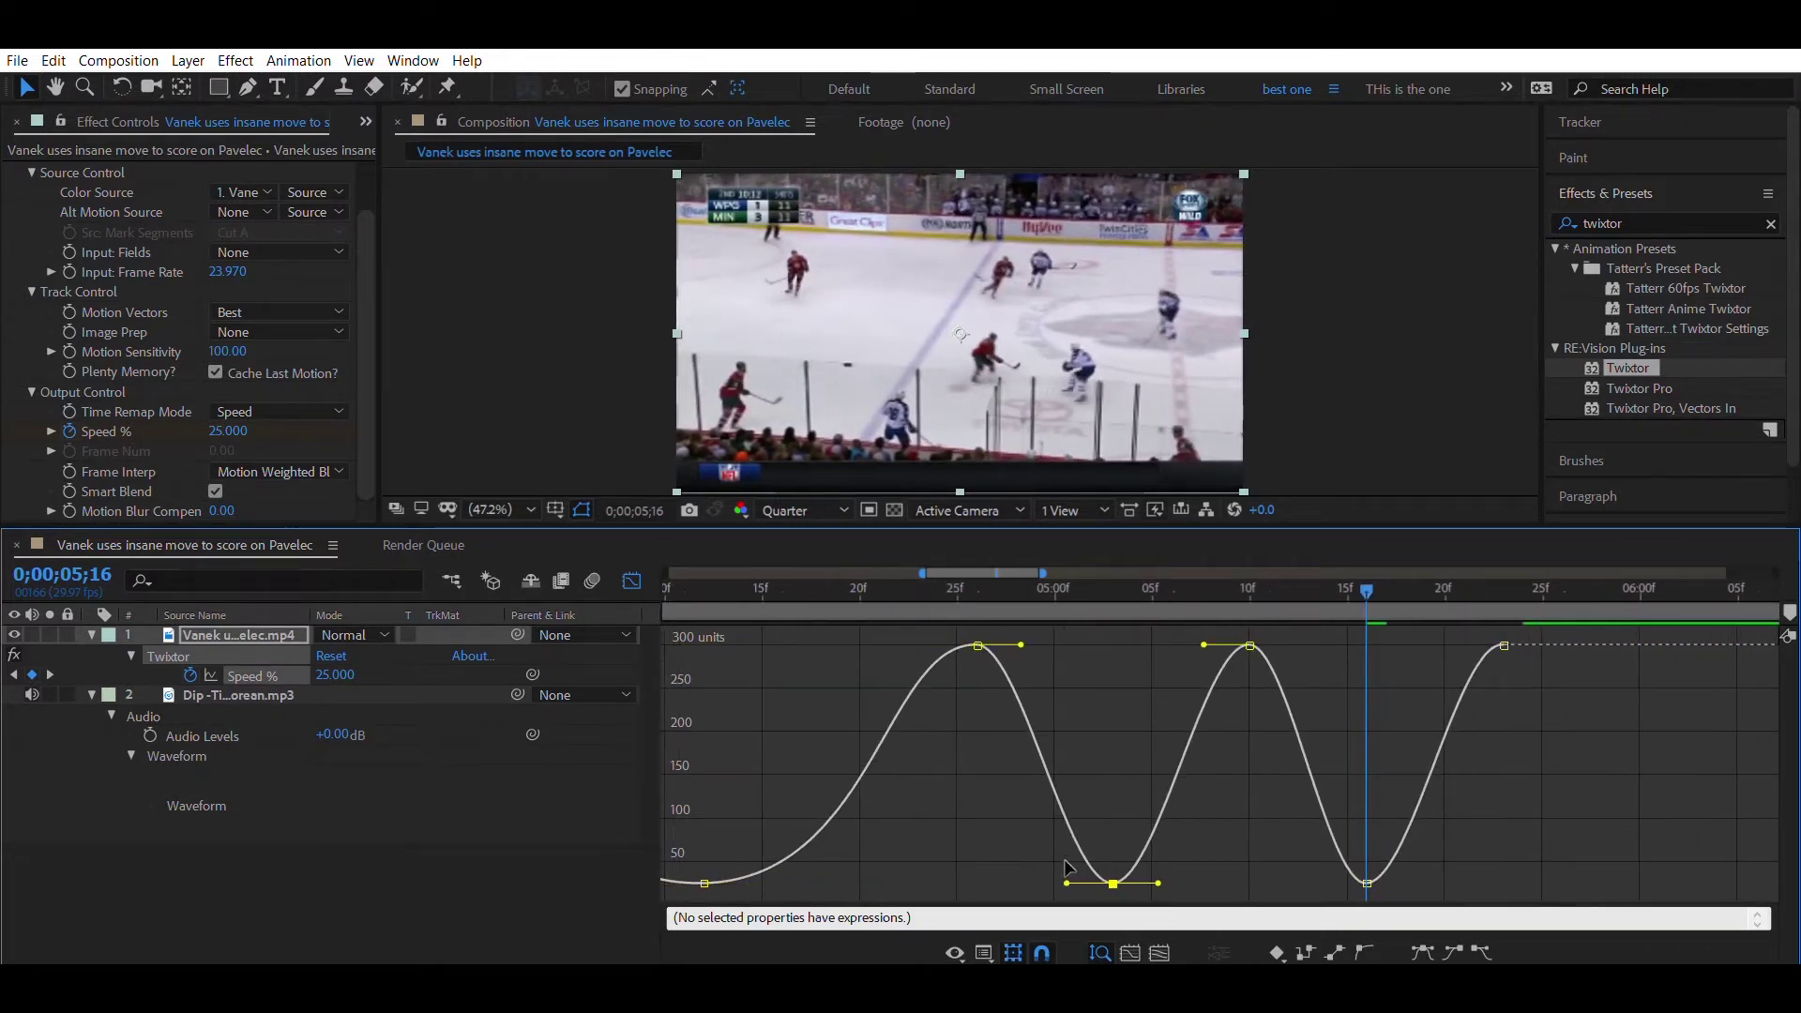
{"action": "mouse_move", "coordinate": [1159, 883]}
{"action": "left_mouse_down"}
{"action": "mouse_move", "coordinate": [1310, 883]}
{"action": "mouse_move", "coordinate": [1248, 883]}
{"action": "left_mouse_up"}
{"action": "left_click", "coordinate": [1367, 883]}
{"action": "left_click_drag", "start_coordinate": [1412, 883], "coordinate": [1503, 883]}
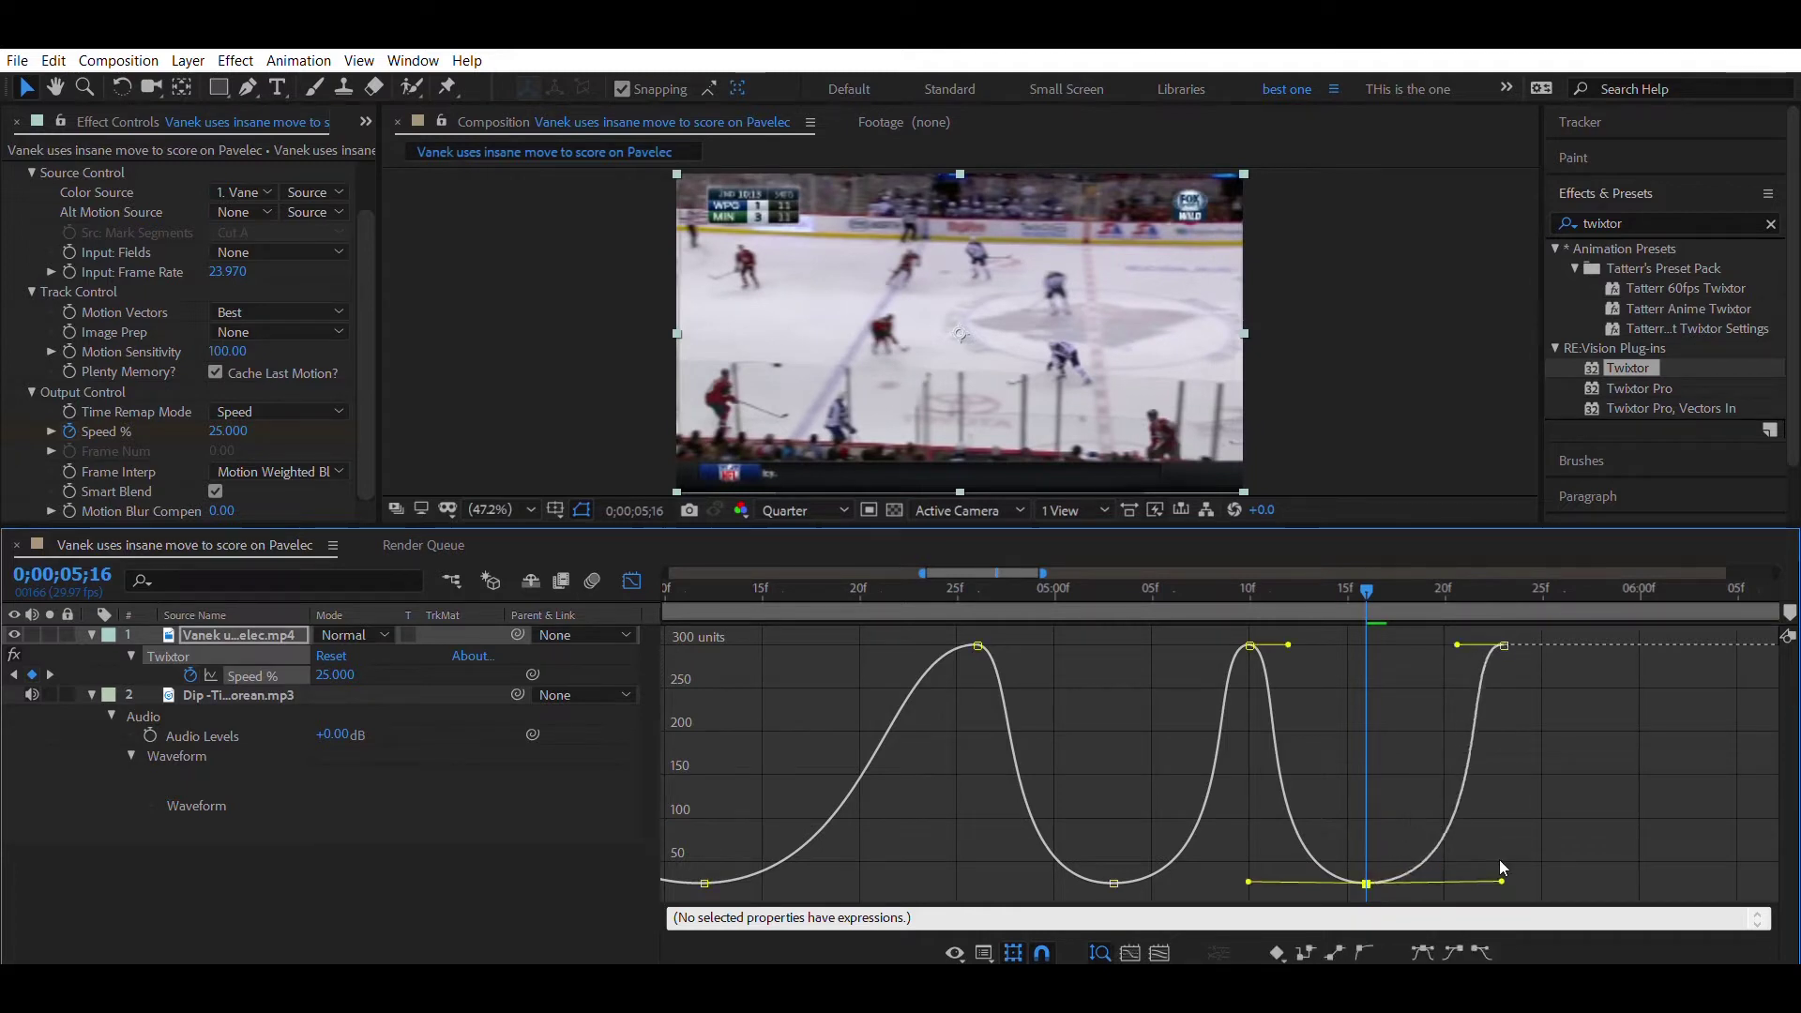
{"action": "key", "text": "semicolon"}
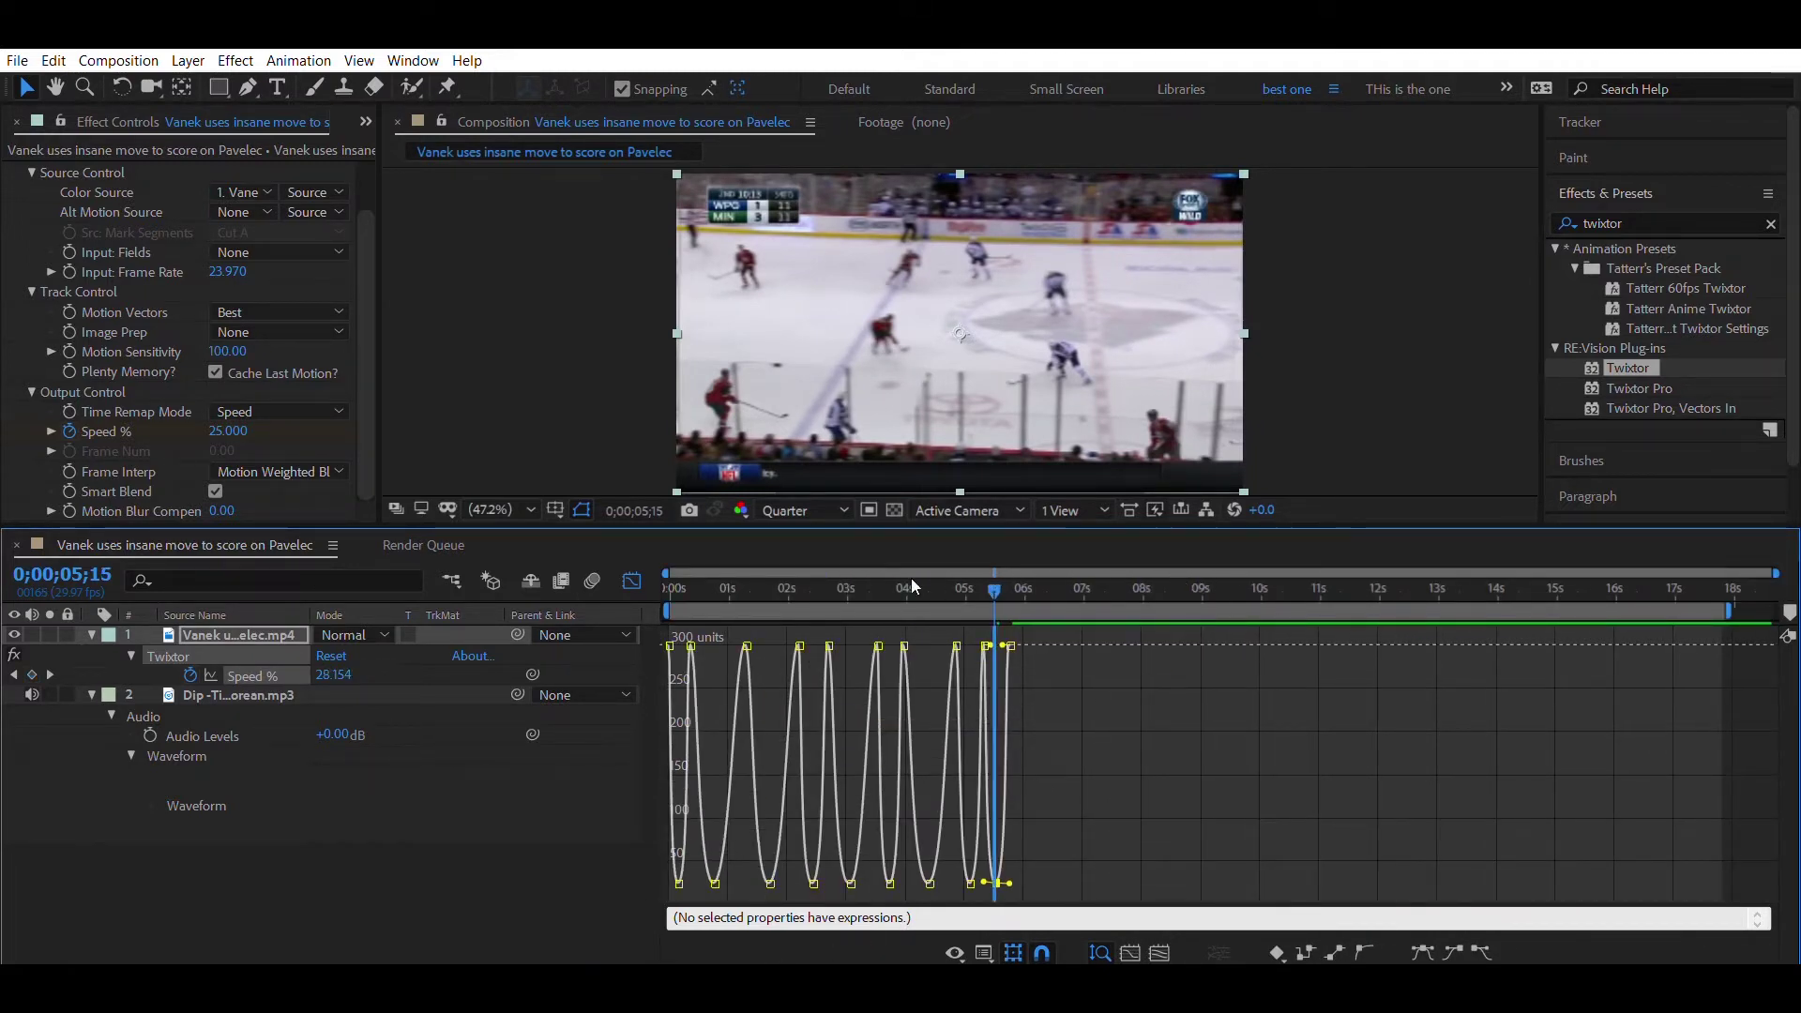
Play a preview of the speed-ramped hockey clip from the start, stopping around 0;00;06;16
{"action": "key", "text": "space"}
{"action": "key", "text": "space"}
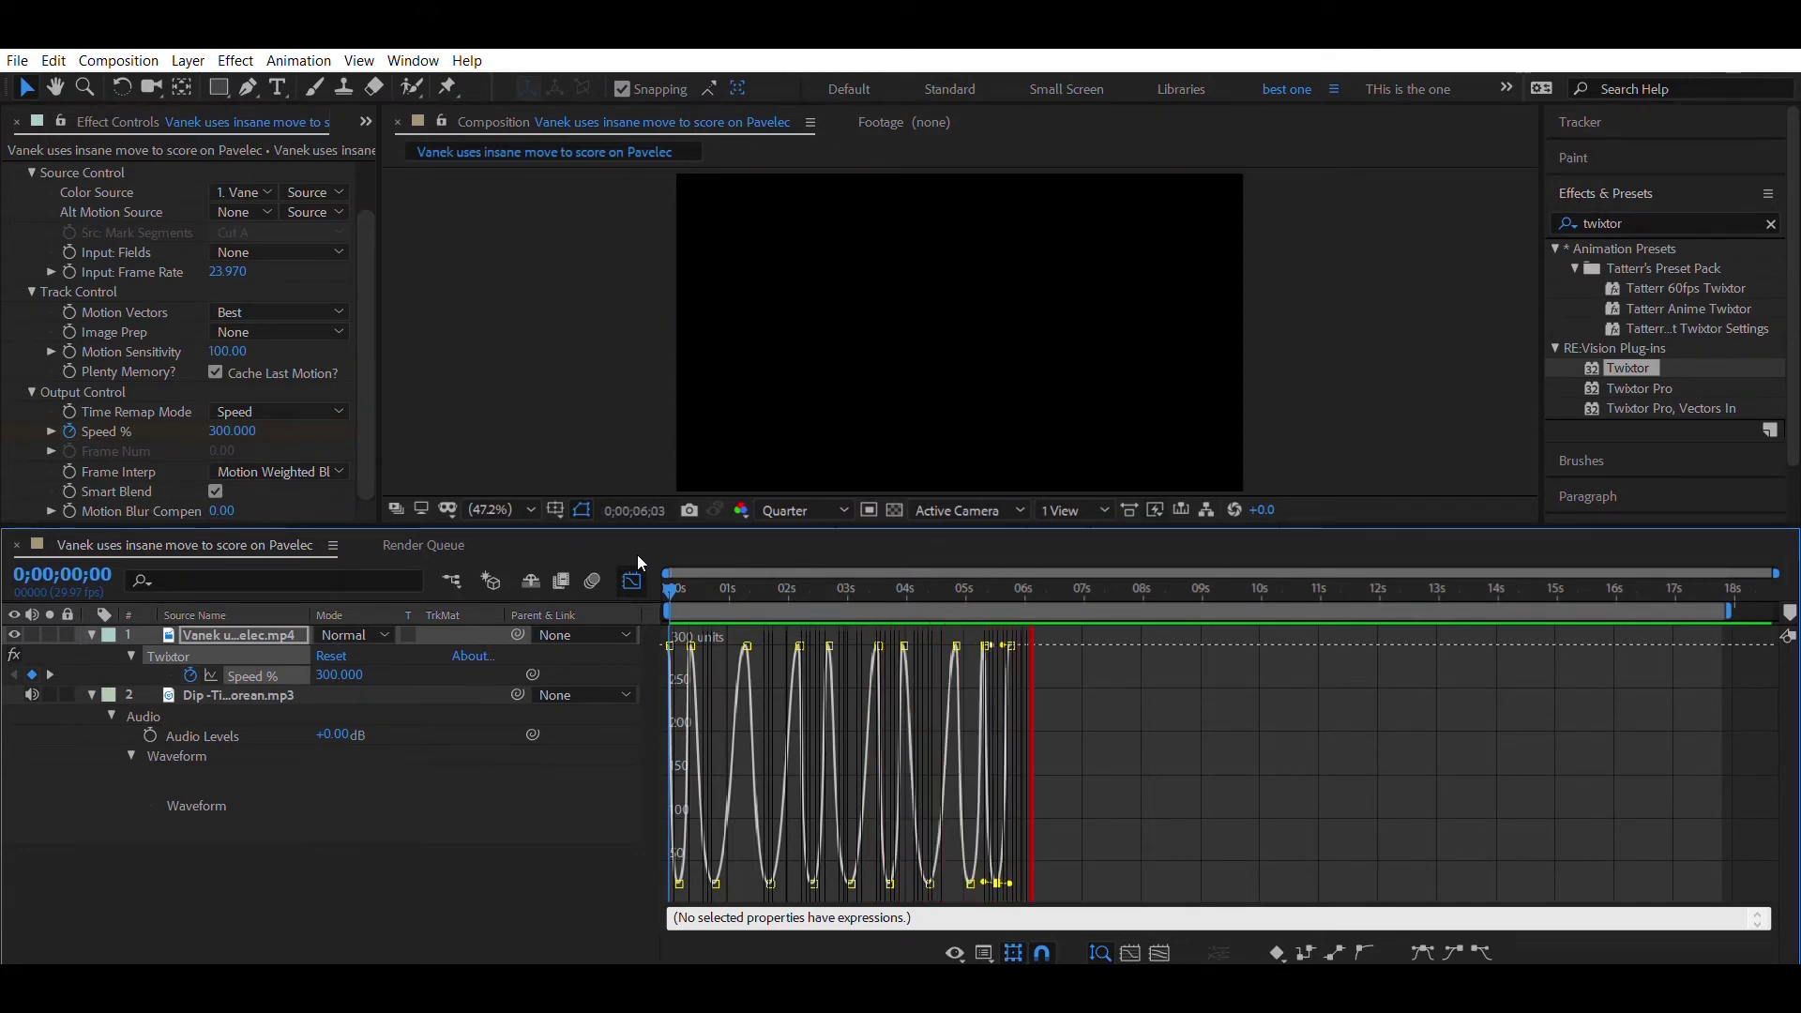
{"action": "key", "text": "space"}
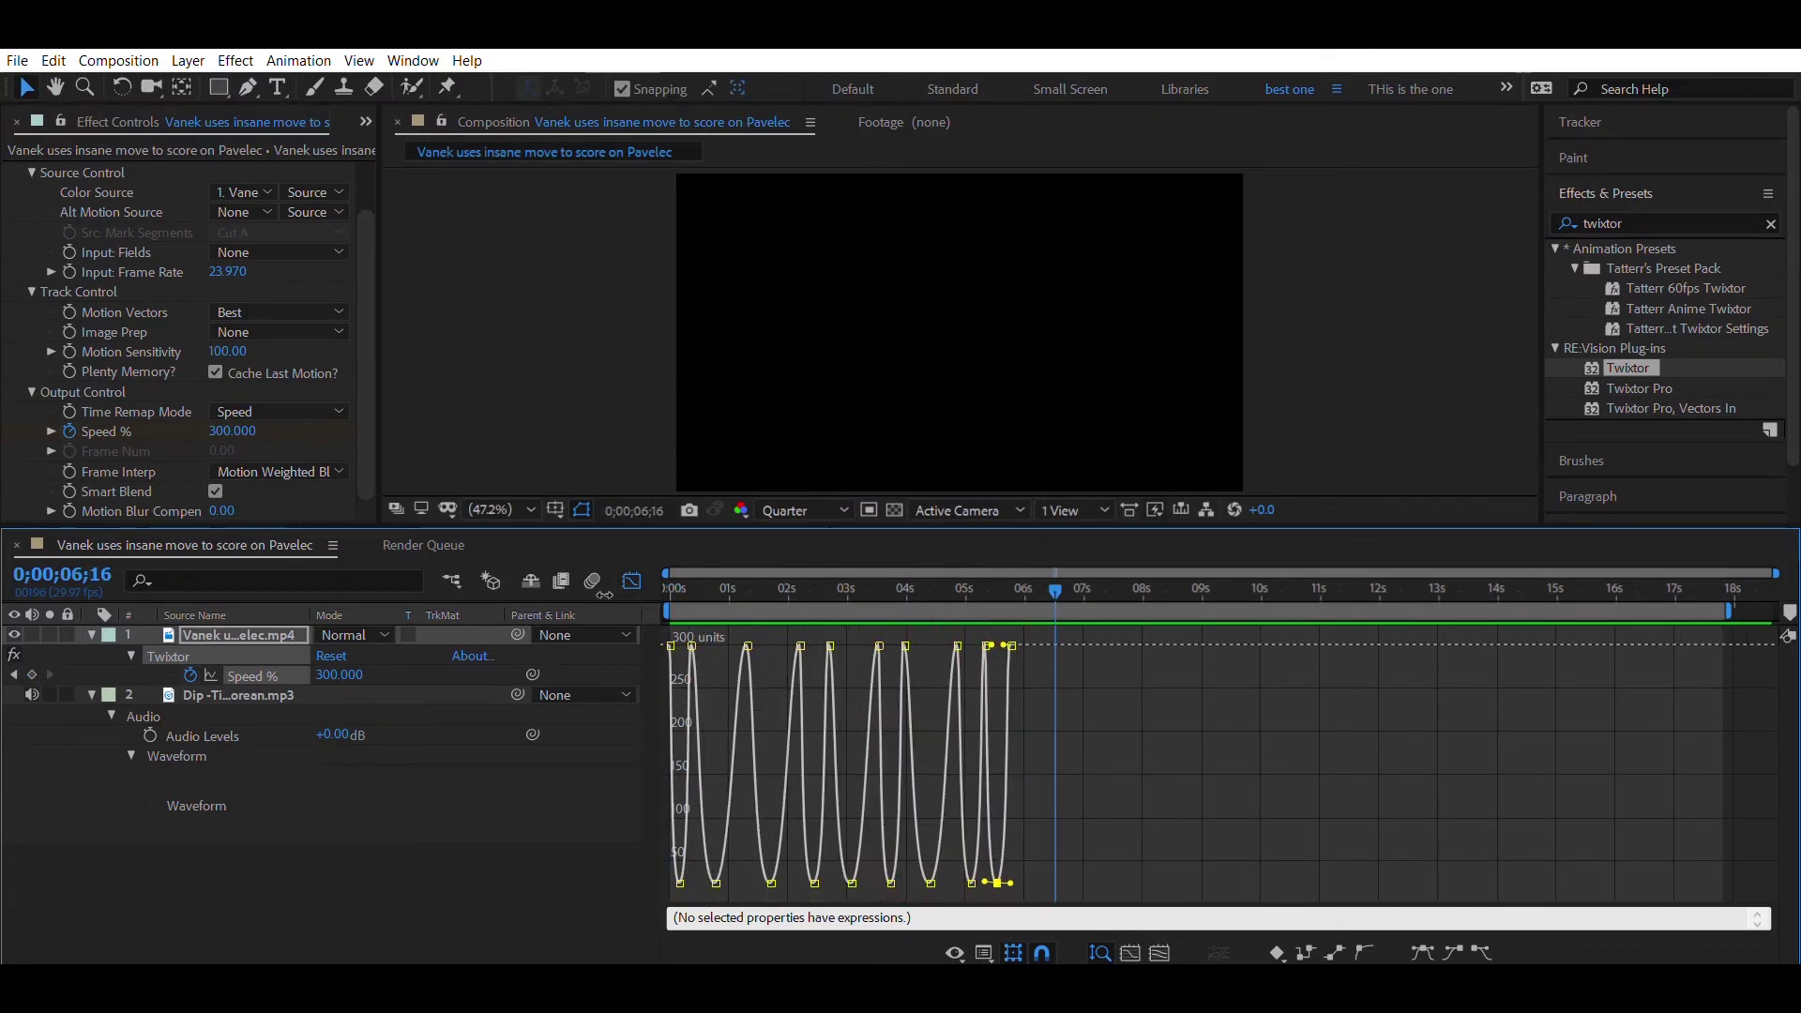